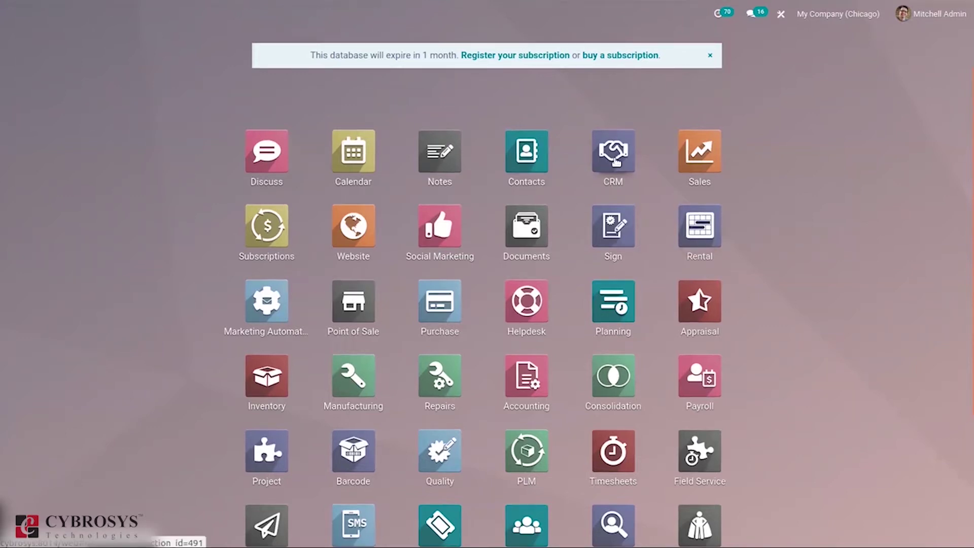
- Open the CRM application's opportunity pipeline
left_click(615, 161)
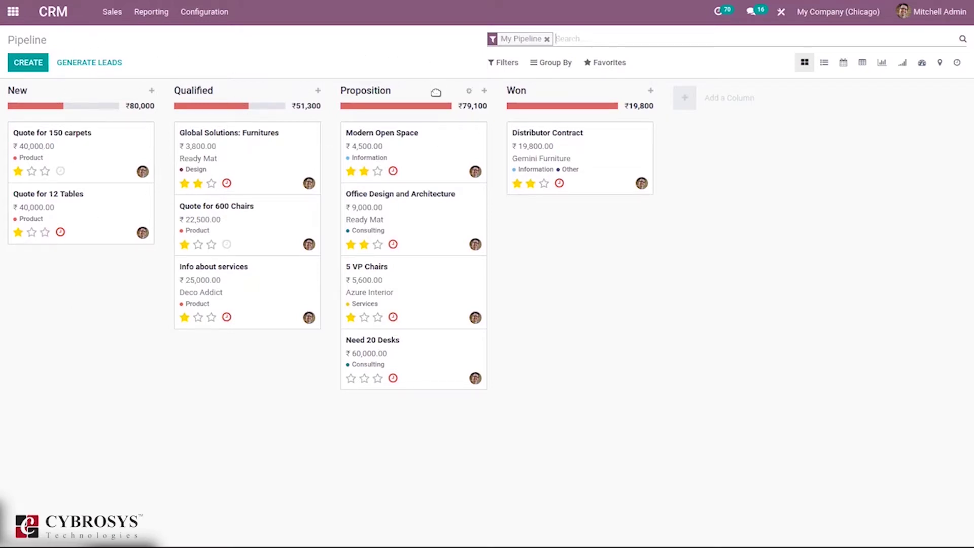
left_click(681, 99)
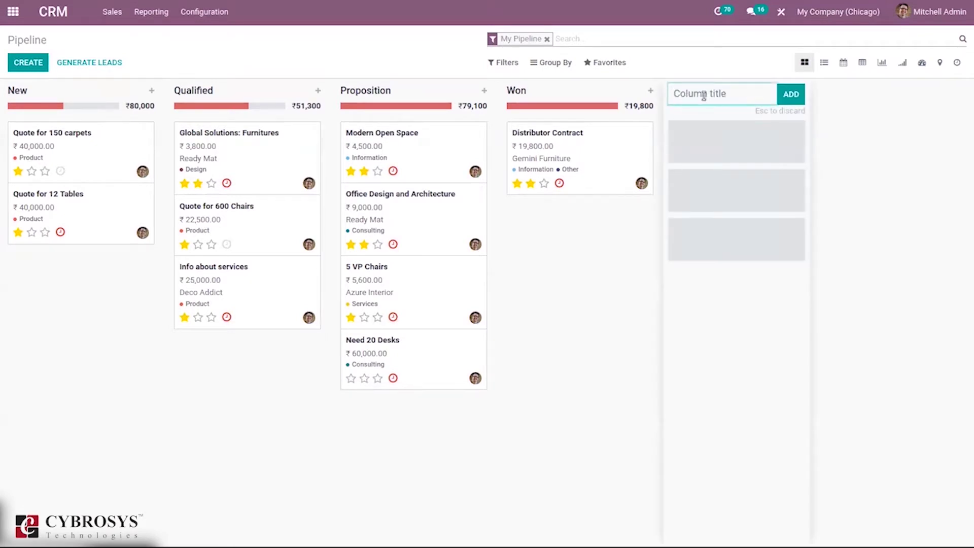
left_click(862, 244)
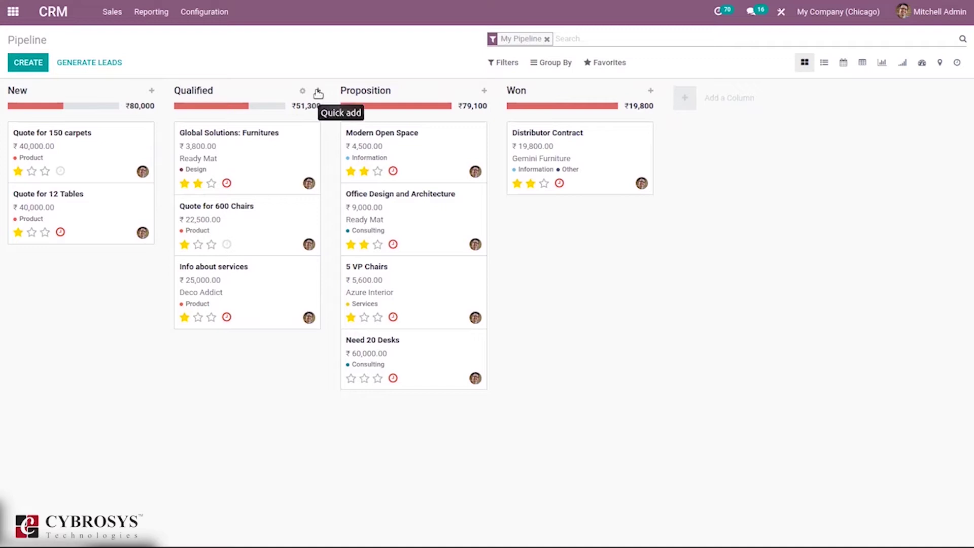
left_click(317, 92)
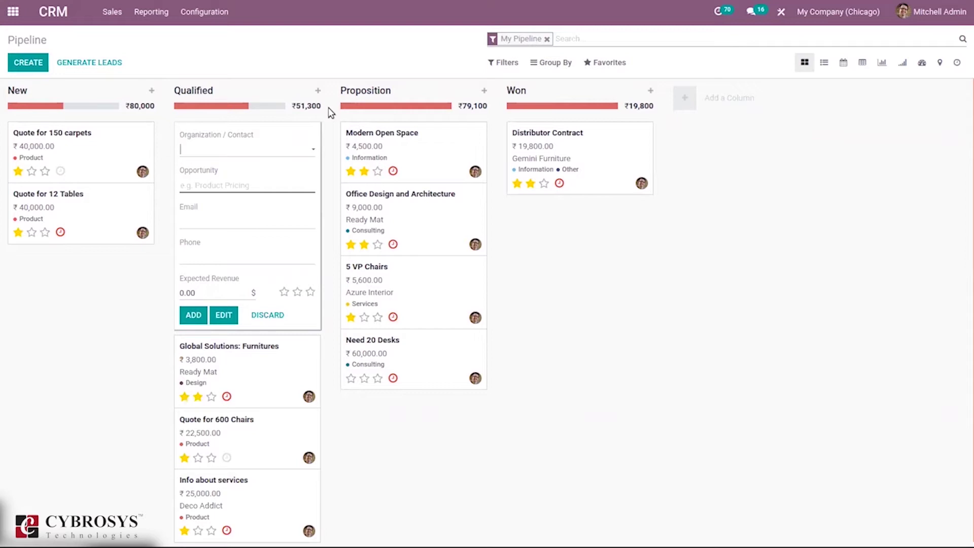
key("Escape")
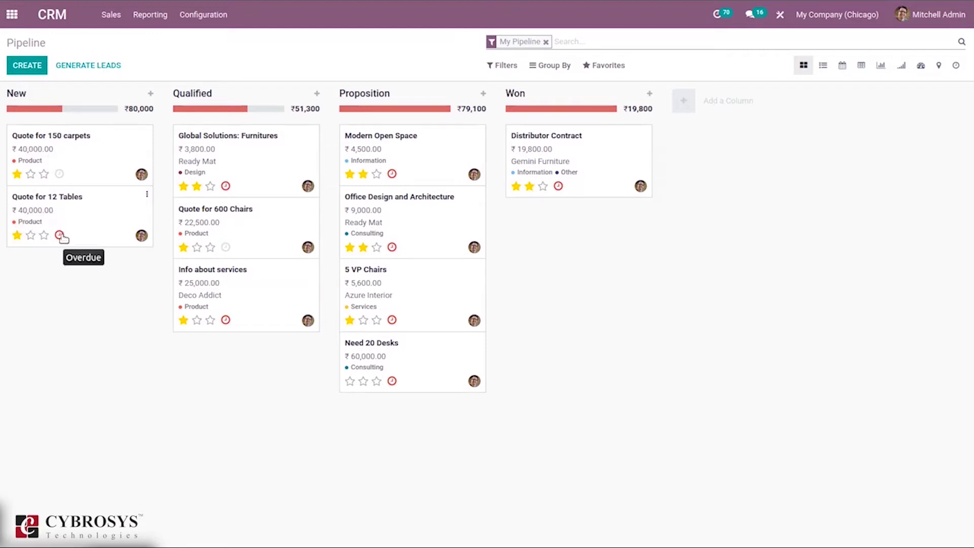
- Schedule a To Do activity on the "Quote for 600 Chairs" opportunity with a due date of January 21, 2021
mouse_move(23, 110)
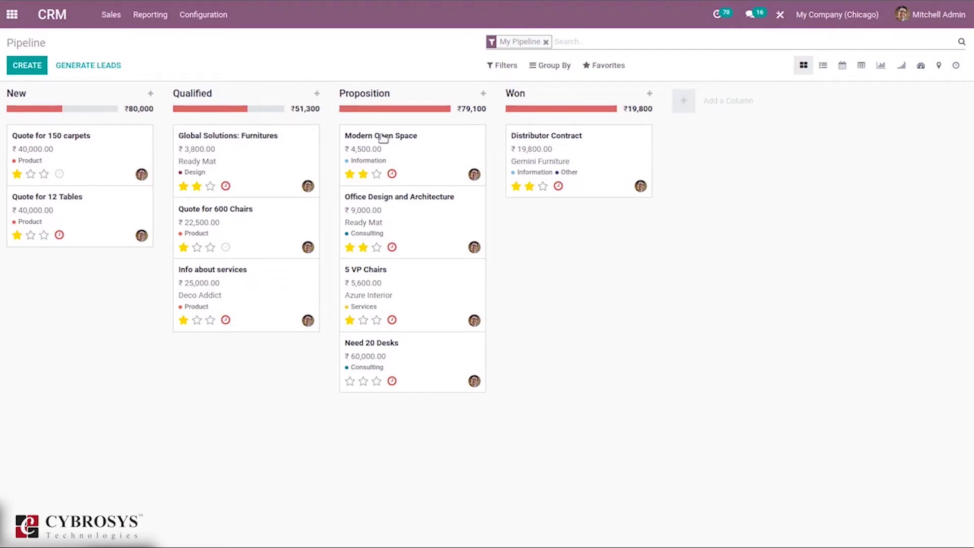
left_click_drag(461, 150, 445, 124)
left_click(209, 248)
left_click(226, 248)
left_click(283, 289)
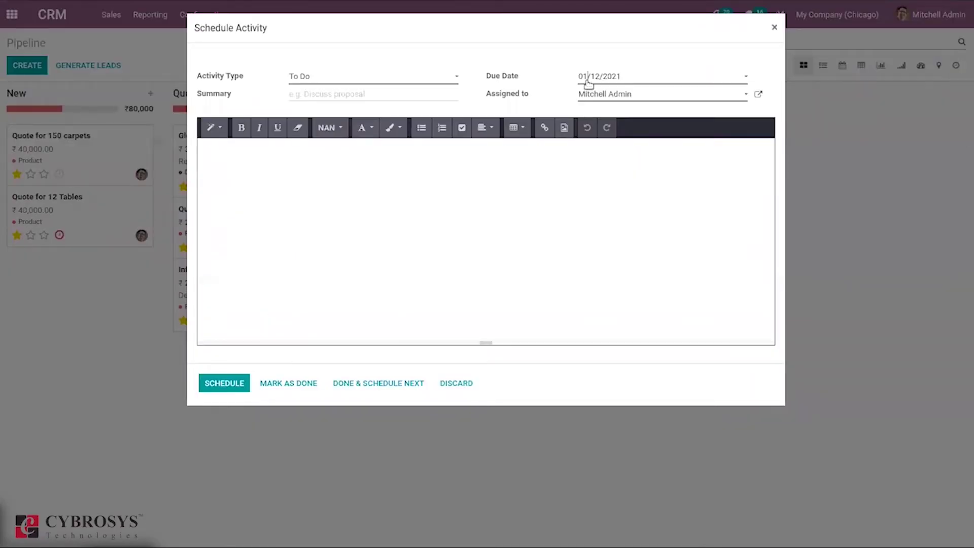
left_click(588, 84)
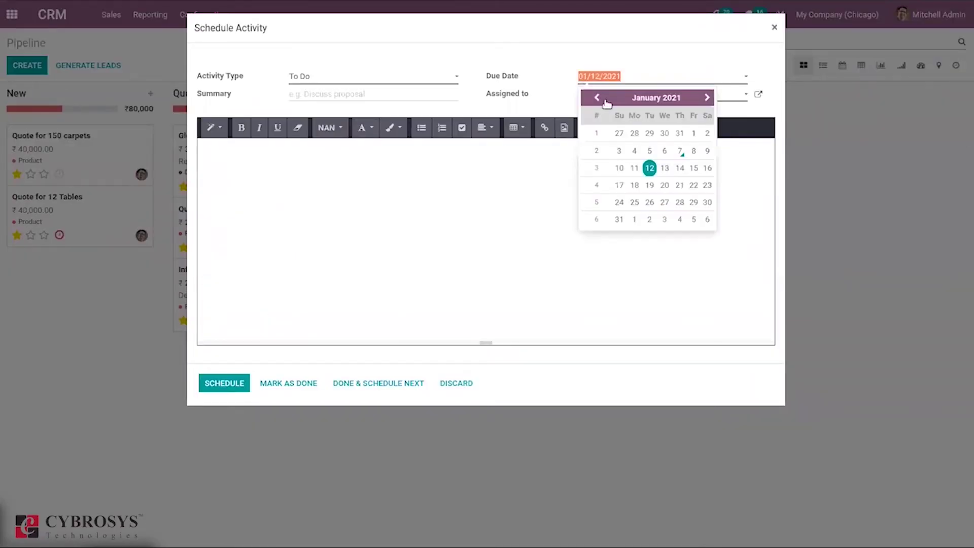
left_click(679, 186)
left_click(217, 384)
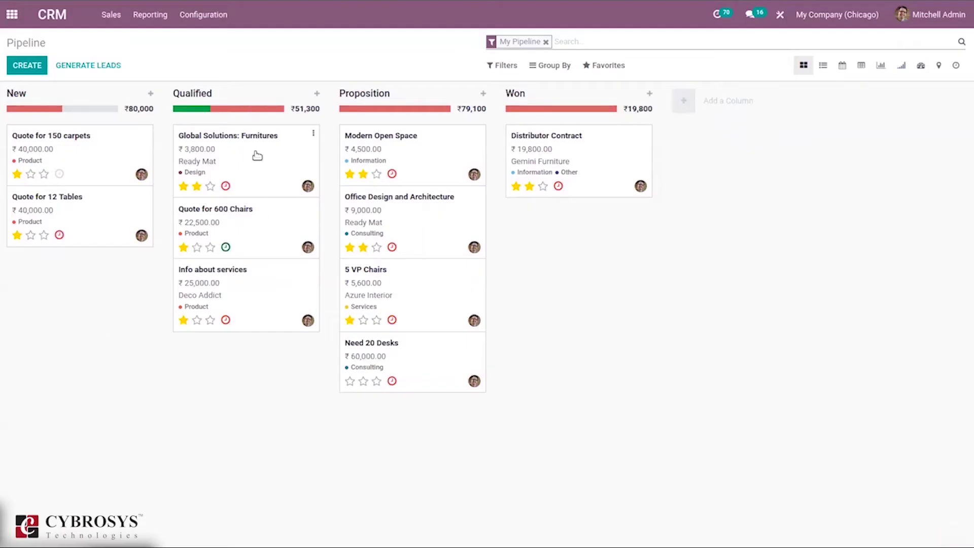
- Mark the "Quote for 150 carpets" opportunity card in the New stage with the red colour
mouse_move(185, 111)
left_click(147, 133)
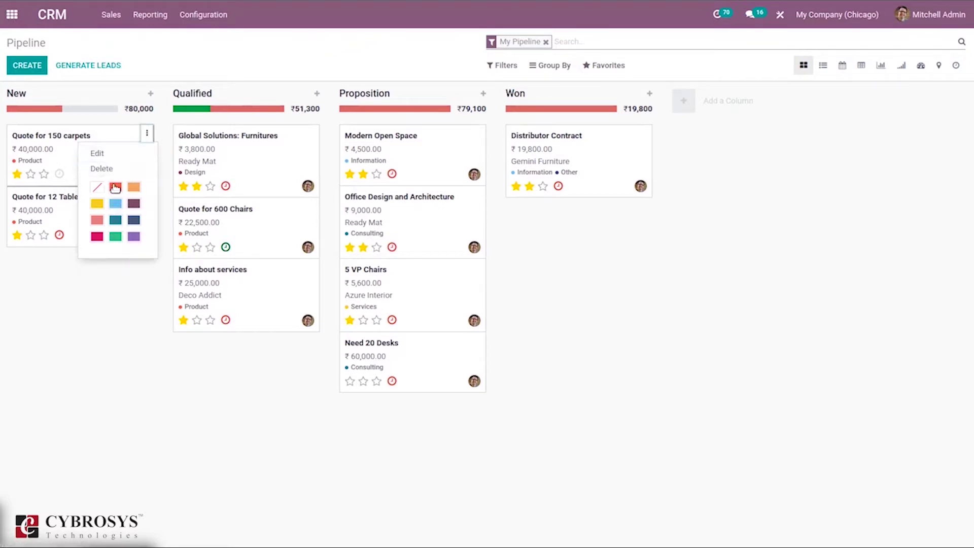
left_click(115, 187)
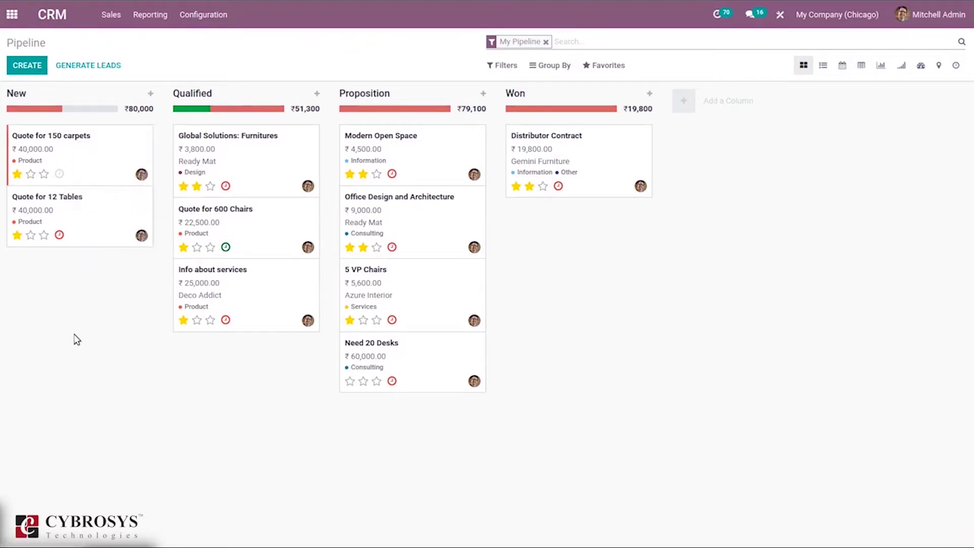
- Move the "Quote for 12 Tables" opportunity from New to the Qualified stage and return it to New
left_click_drag(32, 223, 174, 396)
left_click_drag(173, 395, 178, 374)
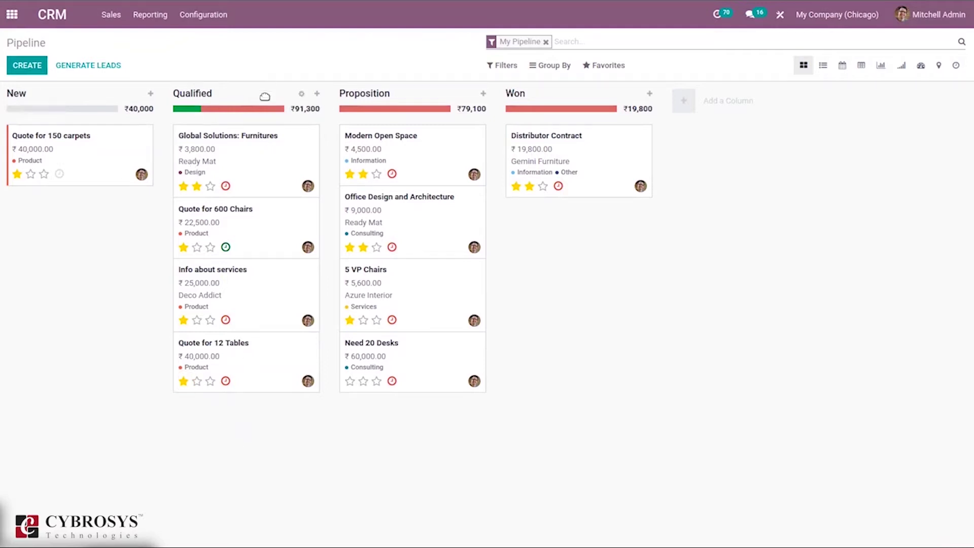
left_click_drag(251, 358, 71, 215)
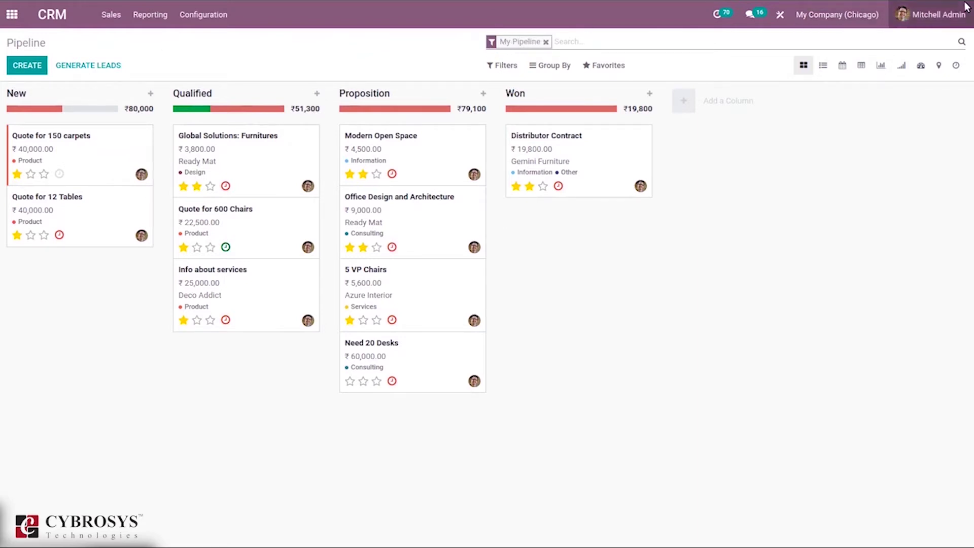
- Remove the My Pipeline filter and show all opportunities in the list view
left_click(547, 41)
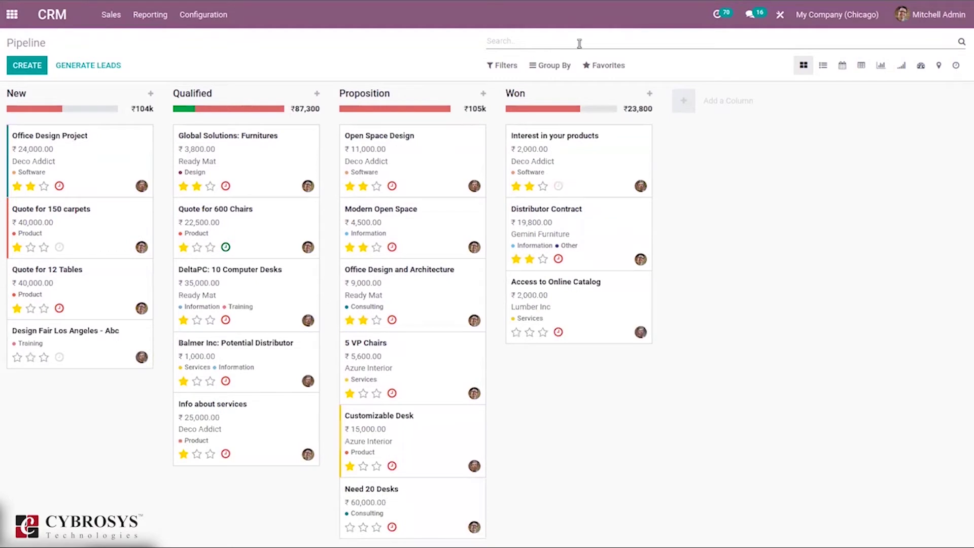
left_click(823, 70)
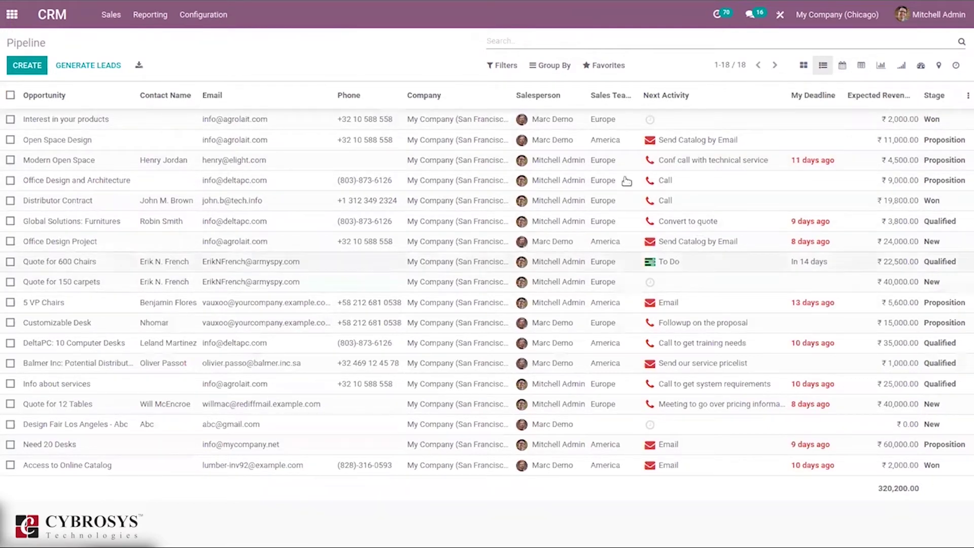
- Examine the pipeline in the calendar, pivot, graph, cohort, dashboard, map and activity views, and return to the Kanban view
left_click(835, 66)
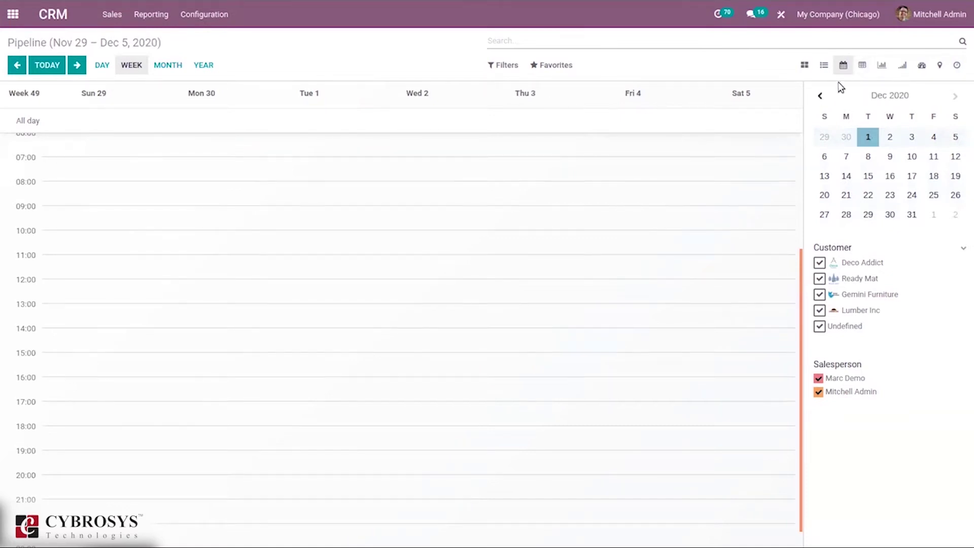
left_click(861, 66)
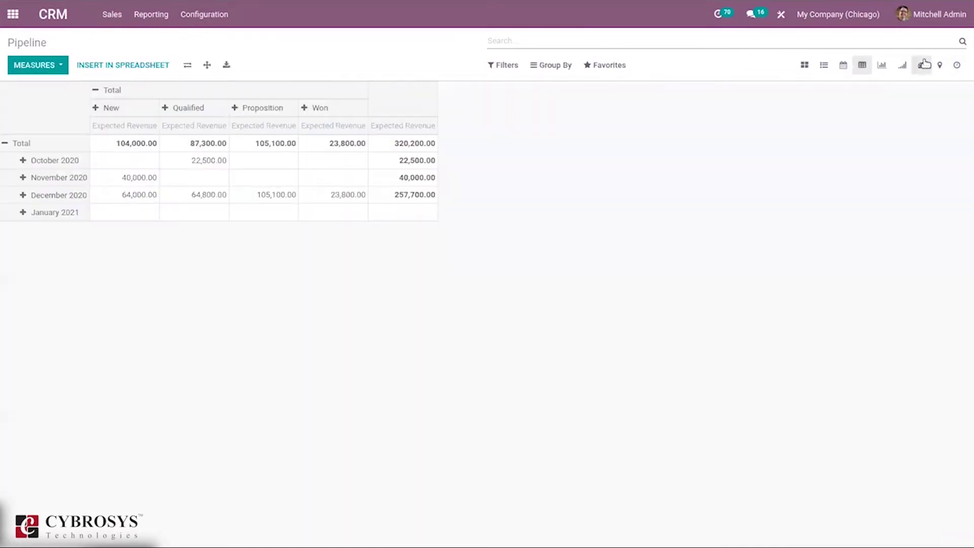
left_click(880, 67)
left_click(903, 67)
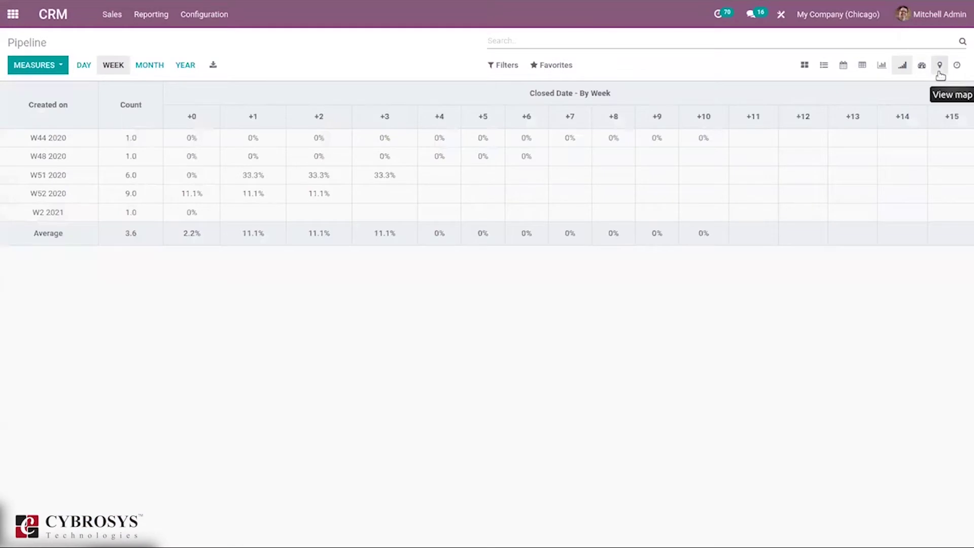
left_click(922, 69)
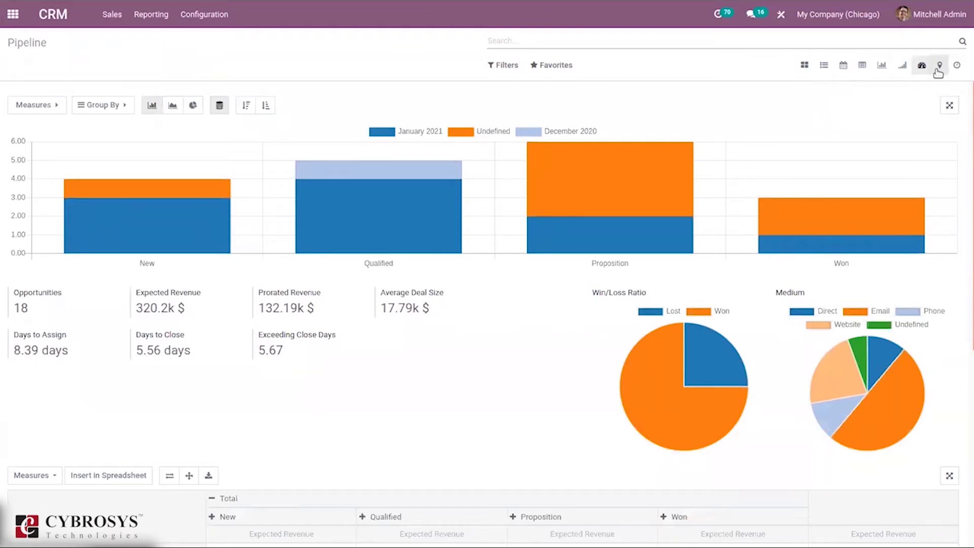
left_click(938, 70)
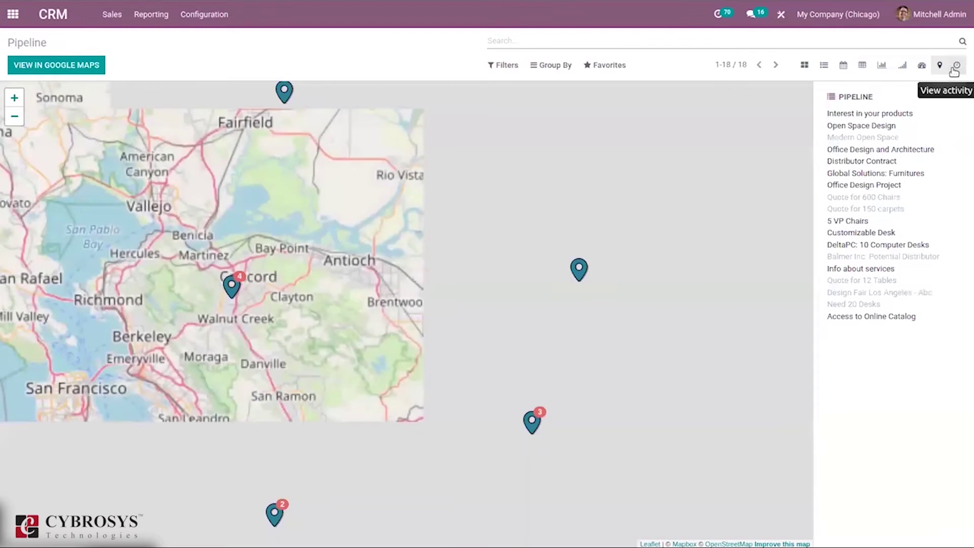
left_click(955, 66)
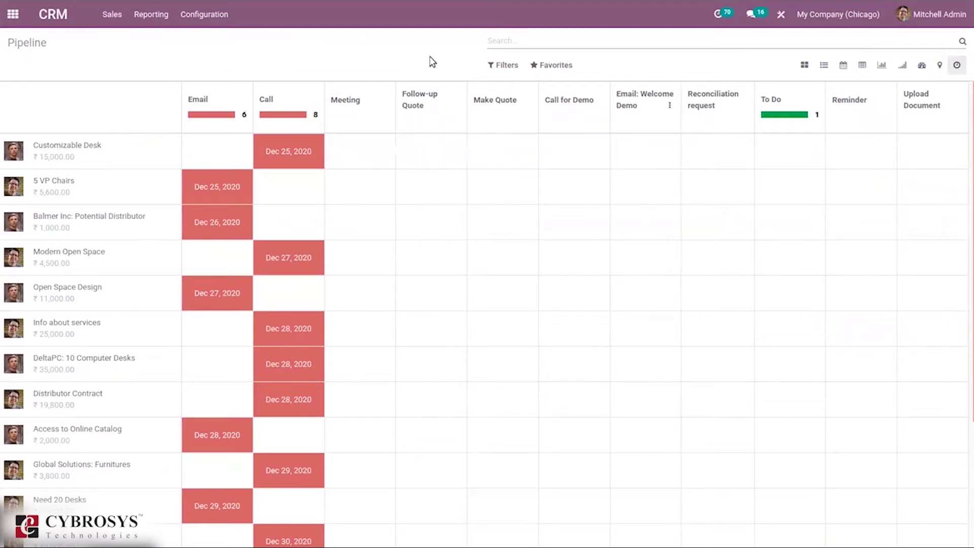
left_click(799, 69)
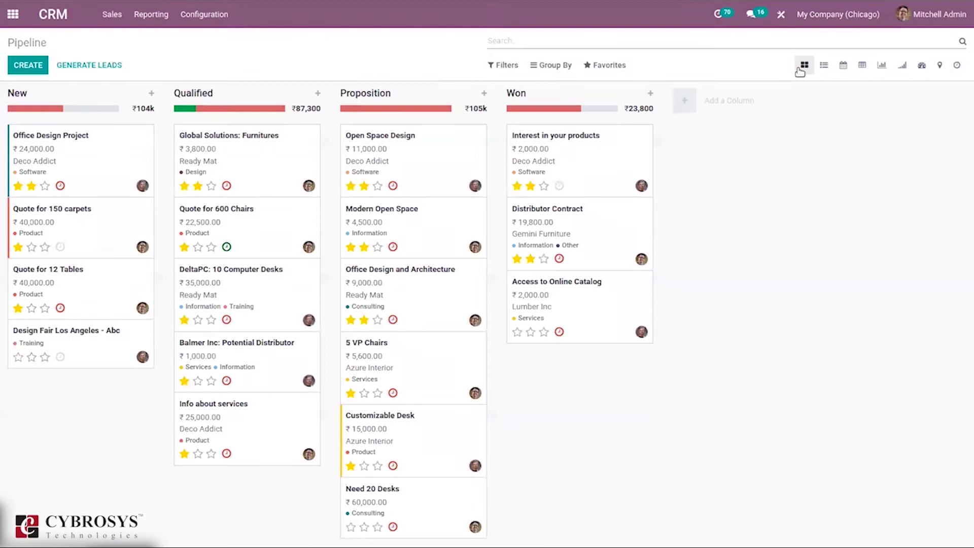
- Filter the pipeline by My Pipeline, My Assigned Partners and Open Opportunities
left_click(503, 66)
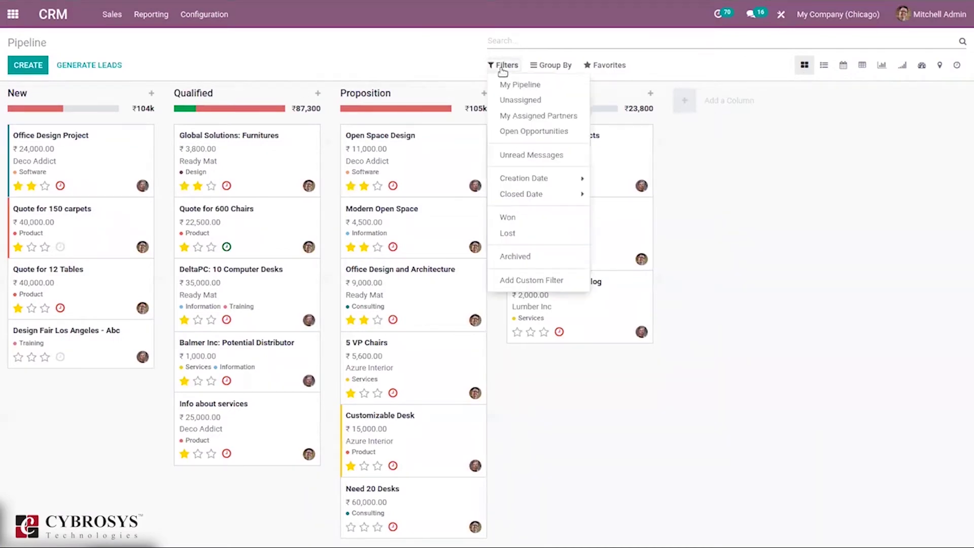
left_click(513, 86)
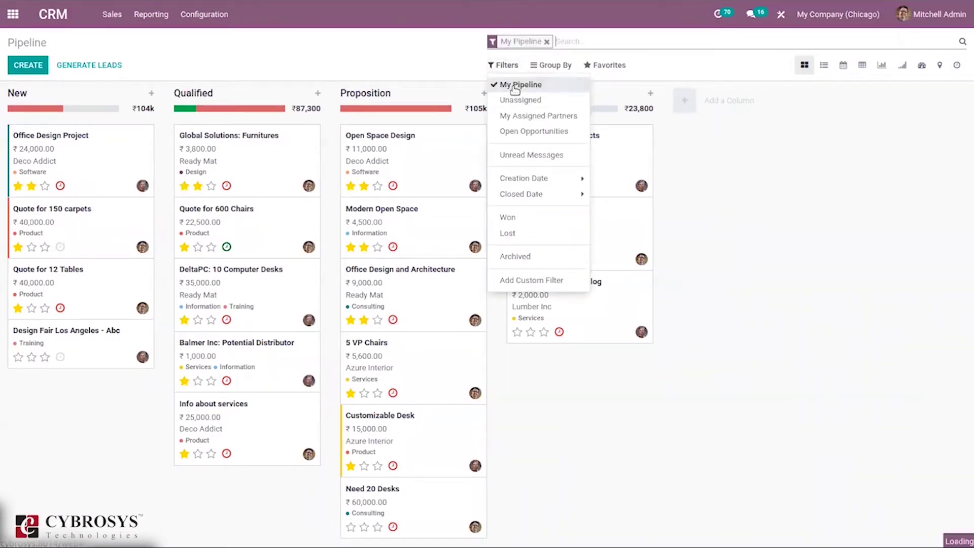
left_click(527, 123)
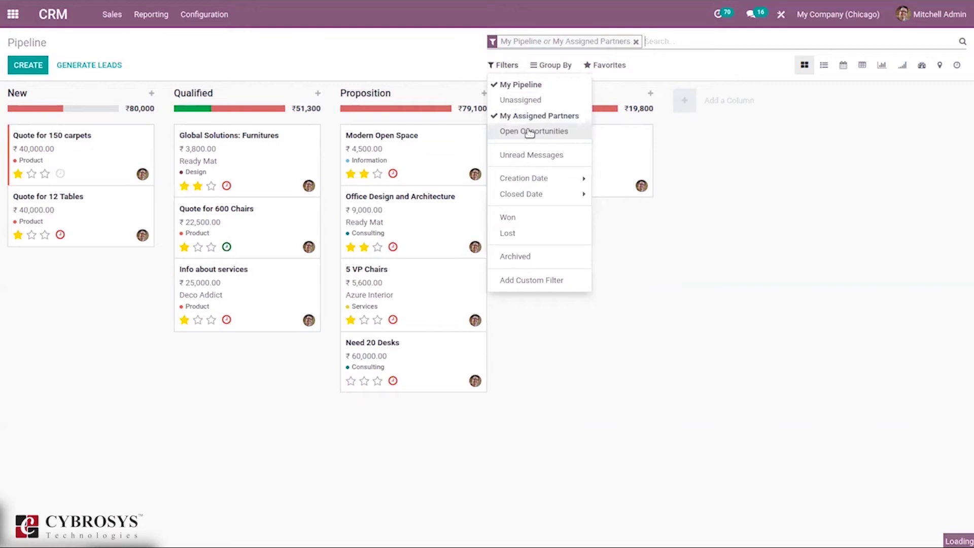
left_click(529, 131)
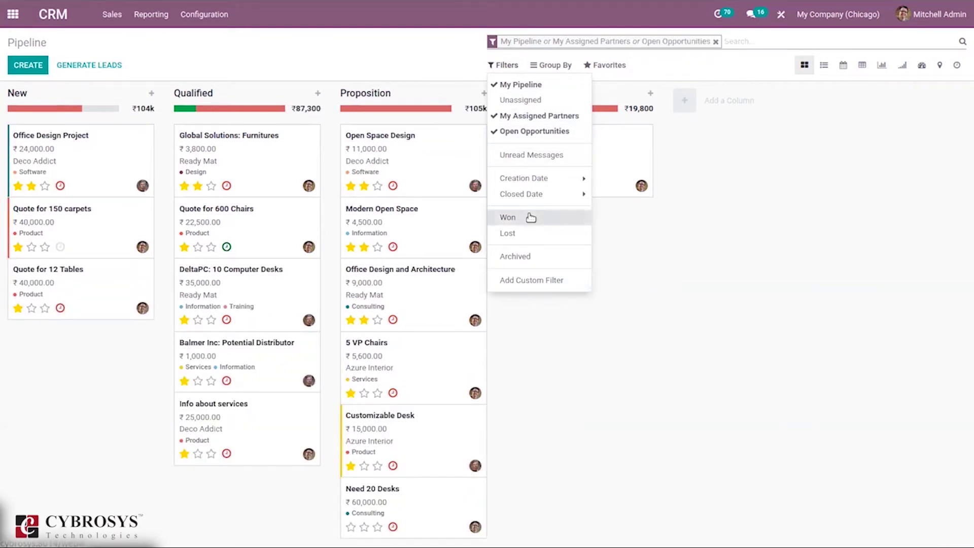
- Apply and remove the Won filter, and do the same with the Lost filter
left_click(530, 217)
left_click(530, 217)
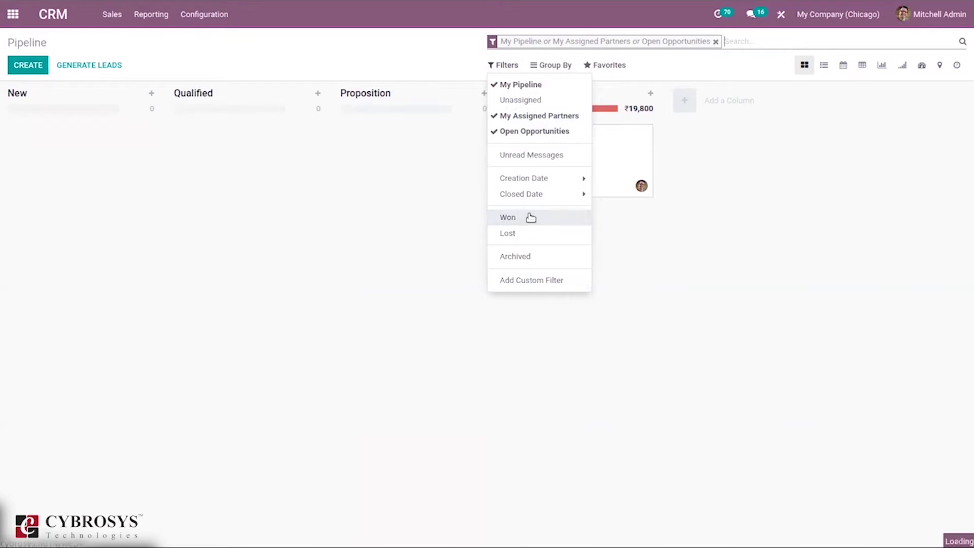
left_click(523, 234)
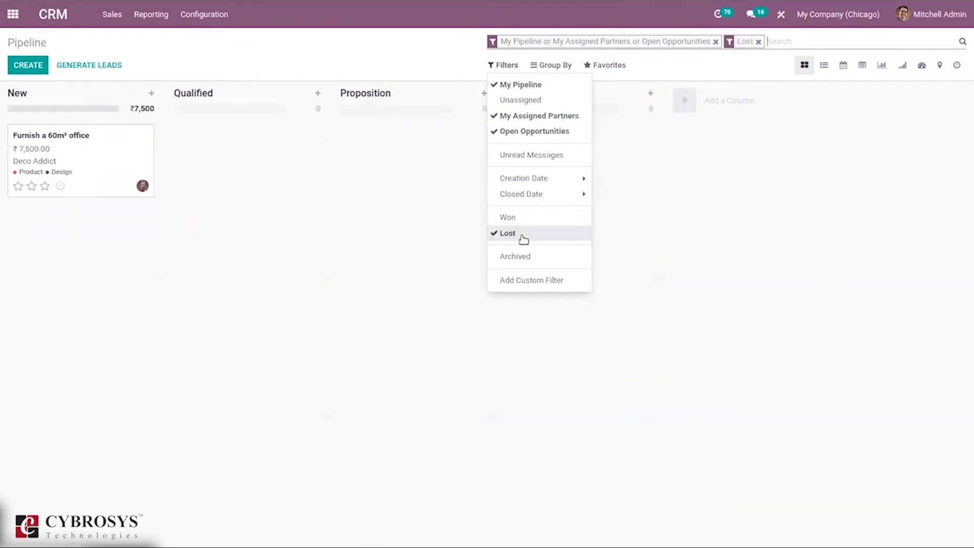
left_click(522, 236)
- Group the opportunities by Sales Team, Salesperson, Stage and Company
left_click(560, 66)
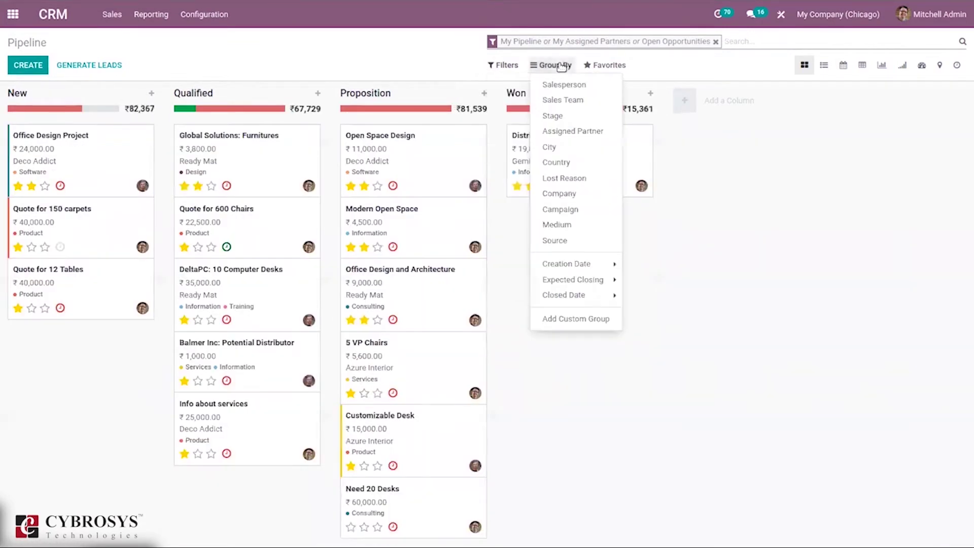
left_click(572, 98)
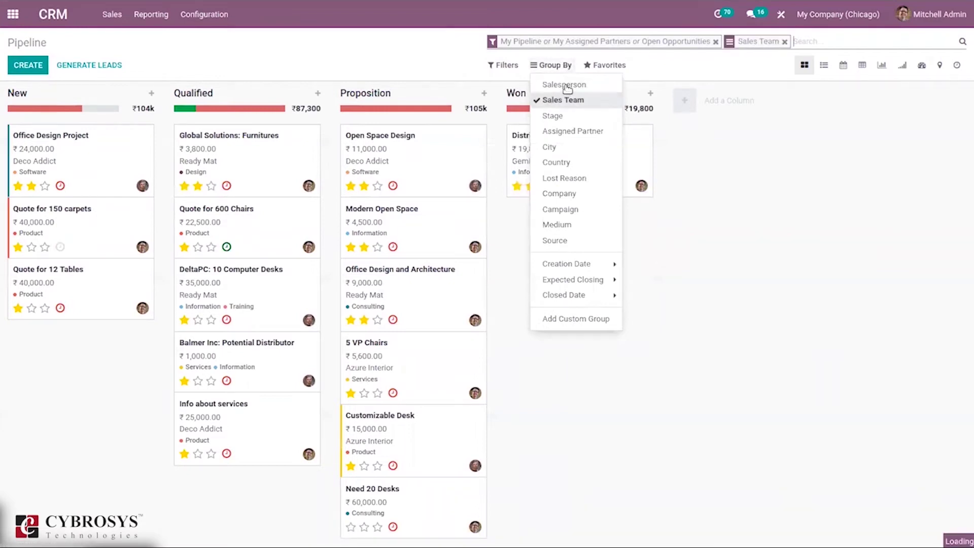
left_click(567, 85)
left_click(572, 116)
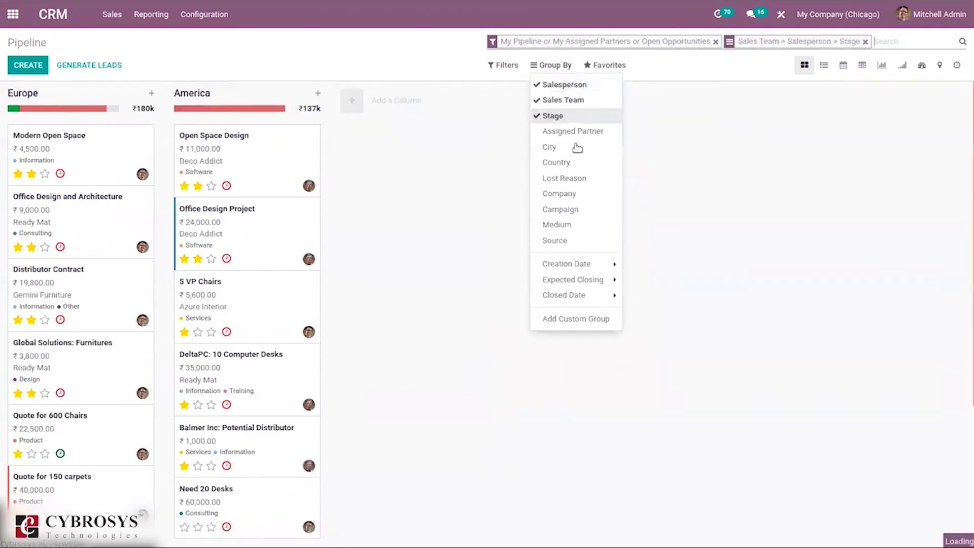
left_click(570, 194)
left_click(564, 188)
left_click(563, 187)
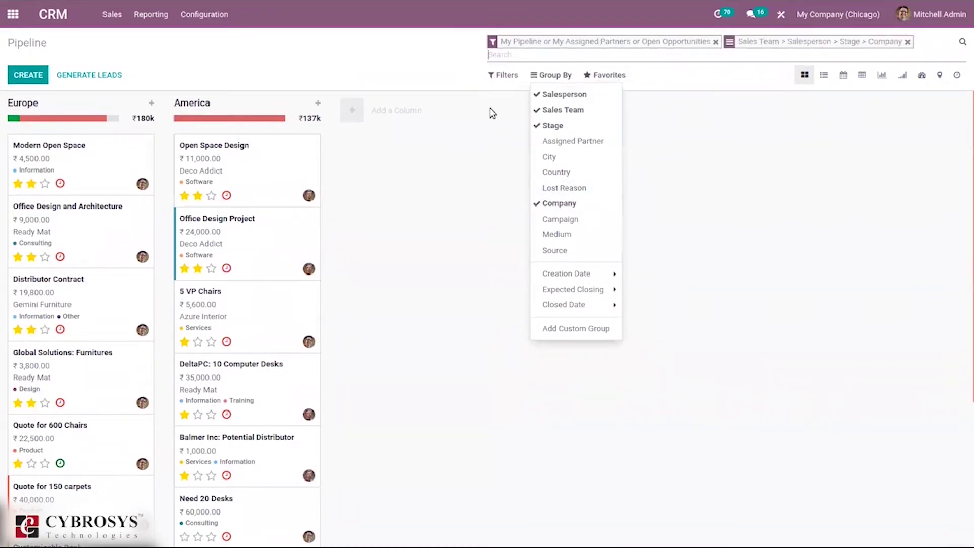
left_click(421, 93)
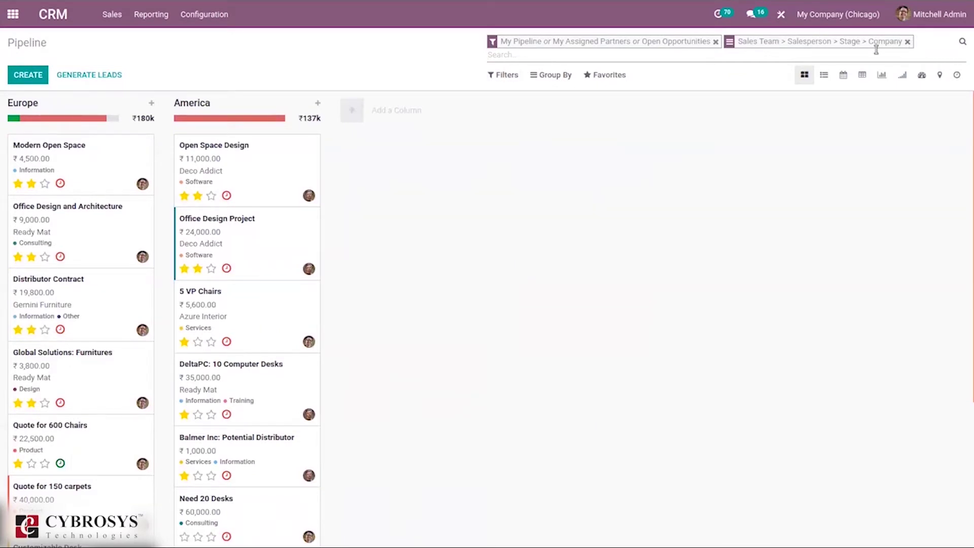
- Clear all groupings and filters from the pipeline search
left_click(907, 42)
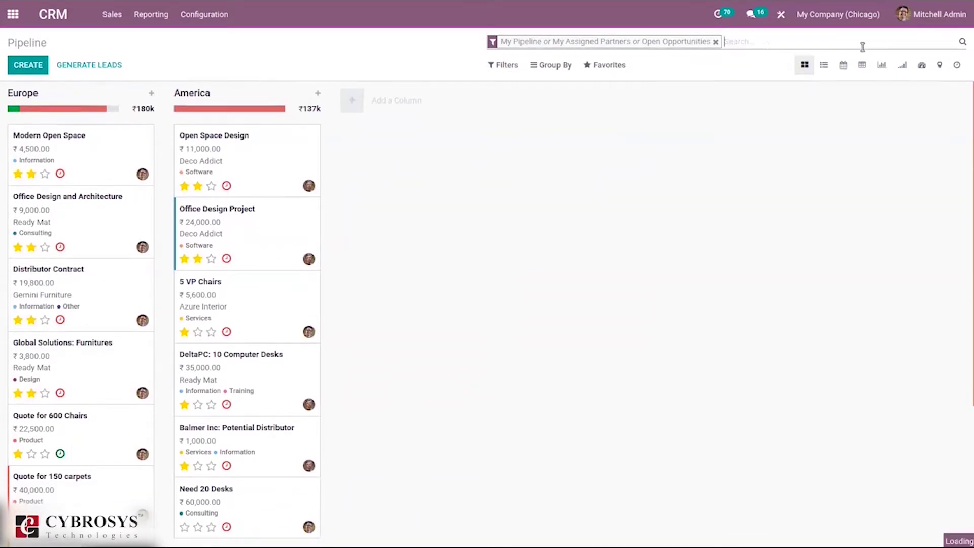
left_click(715, 42)
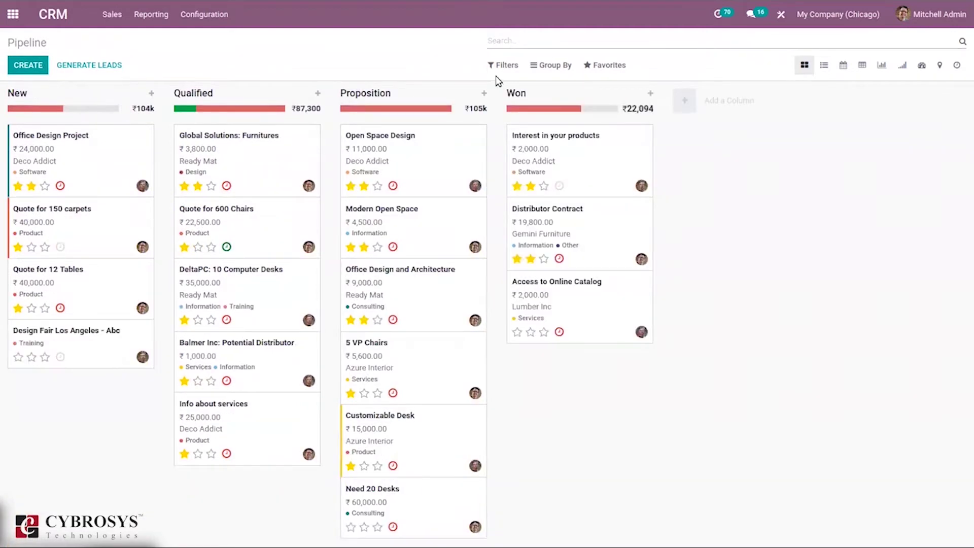
- Restore the My Pipeline view of opportunities and open the CRM settings
left_click(111, 14)
left_click(129, 40)
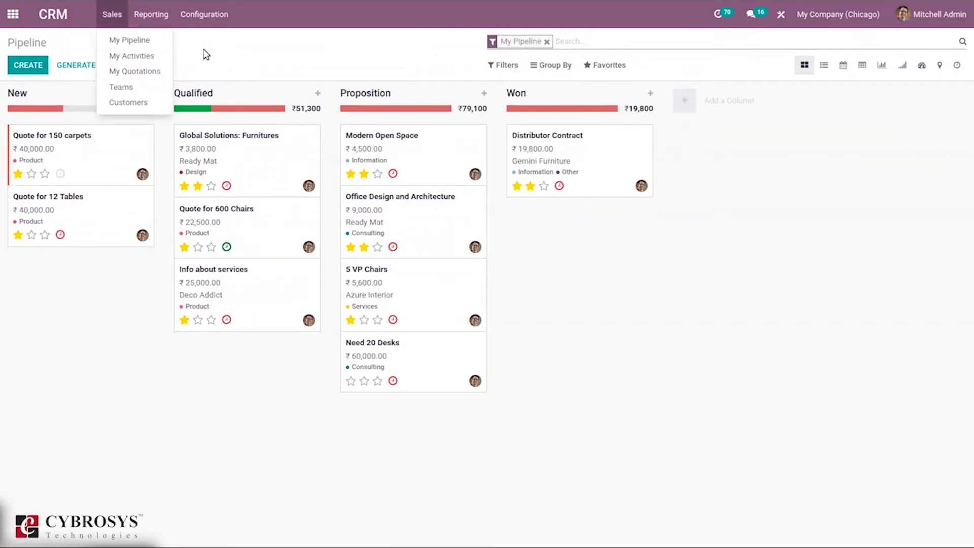
left_click(206, 54)
left_click(202, 14)
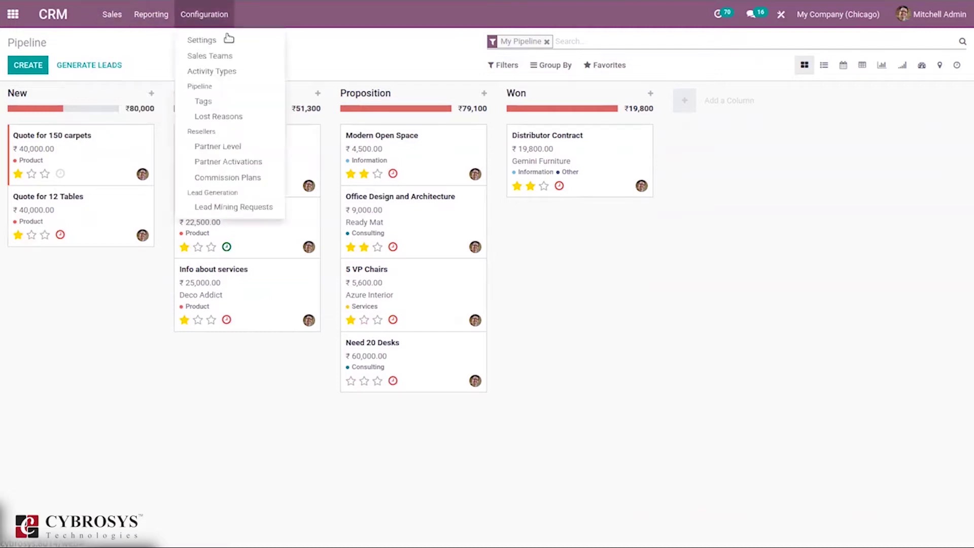
left_click(228, 39)
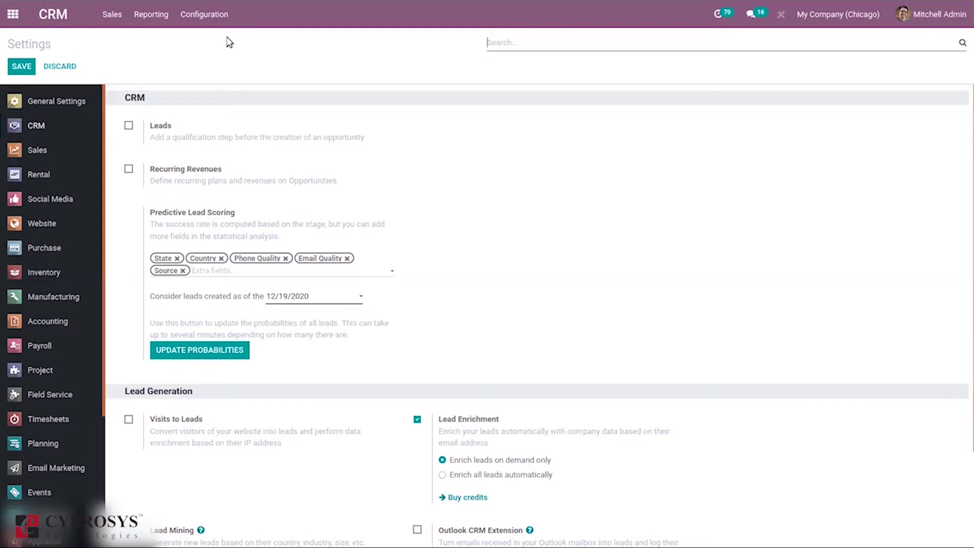
- Enable Leads, Incoming Emails and Recurring Revenues in the CRM settings
left_click(128, 127)
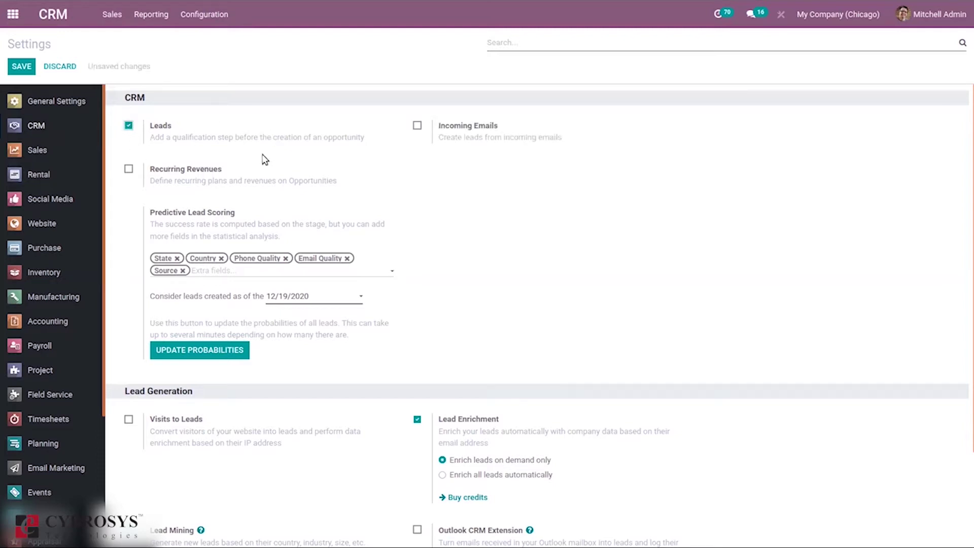
mouse_move(255, 134)
left_click(417, 126)
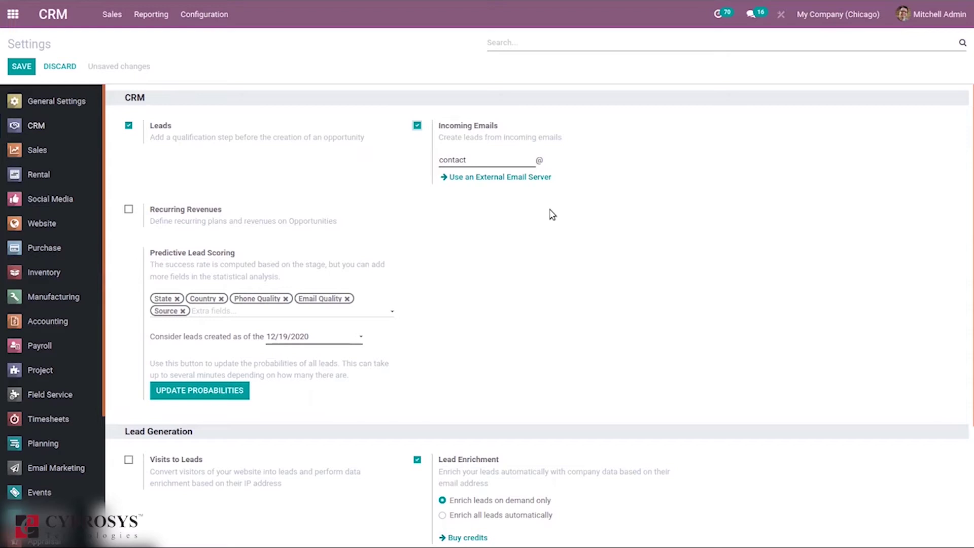
left_click(129, 209)
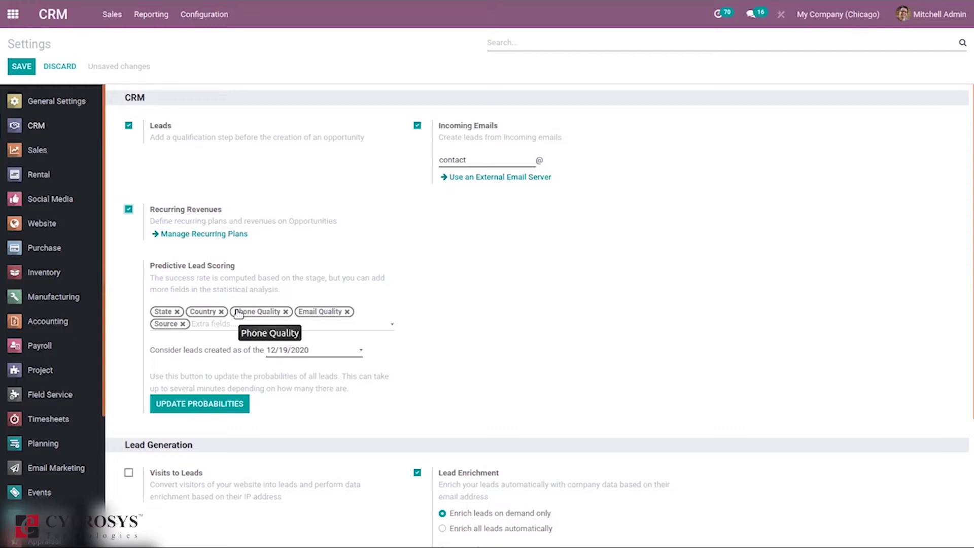
- Examine the extra fields and the lead creation date calendar offered under Predictive Lead Scoring
left_click(208, 328)
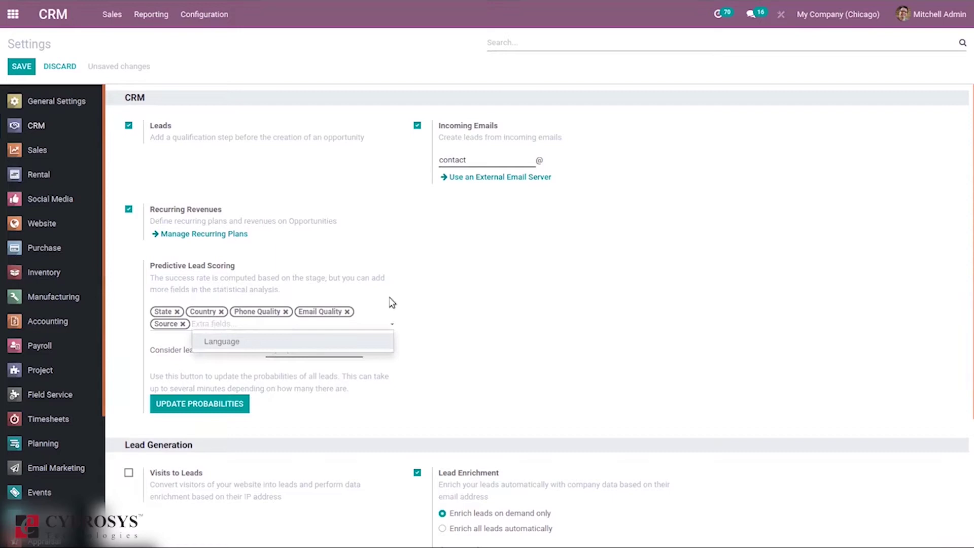
left_click(493, 292)
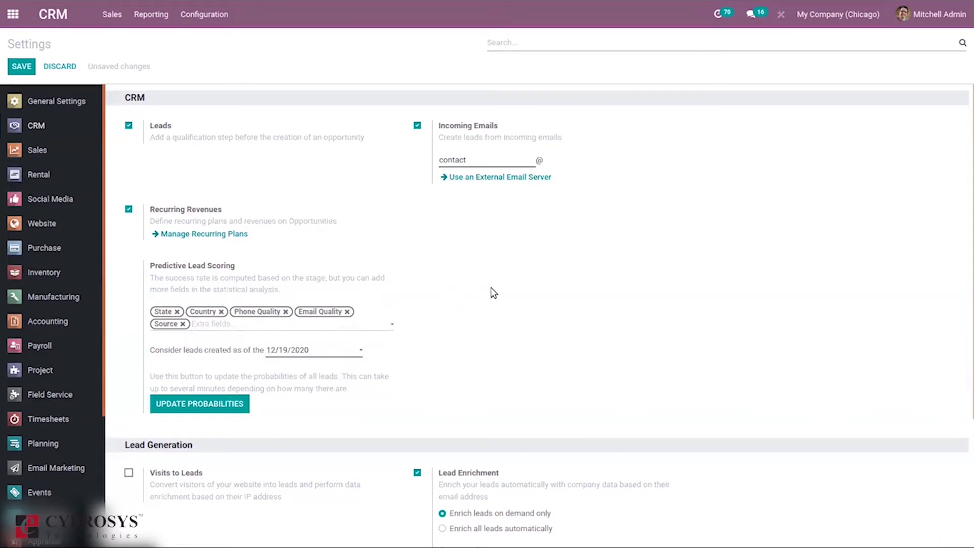
left_click(337, 355)
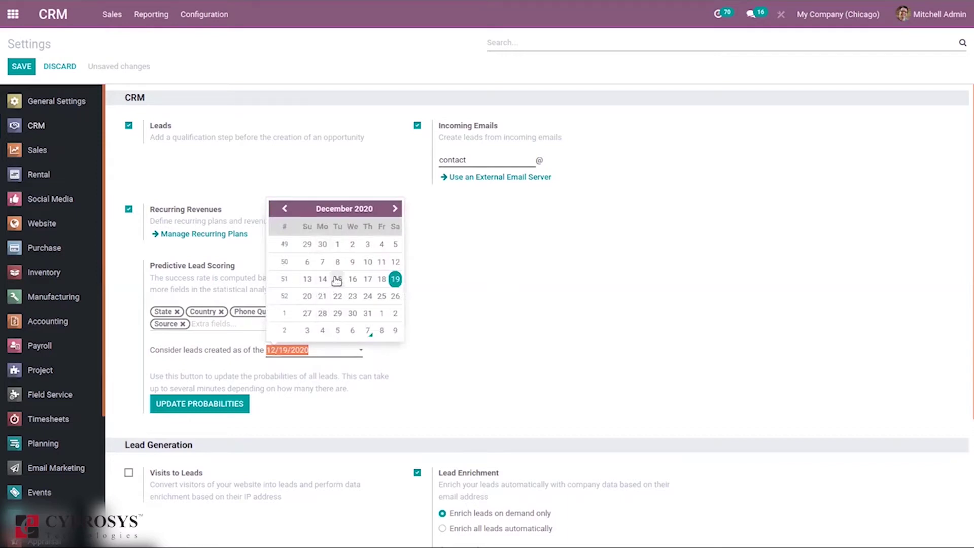
left_click(327, 379)
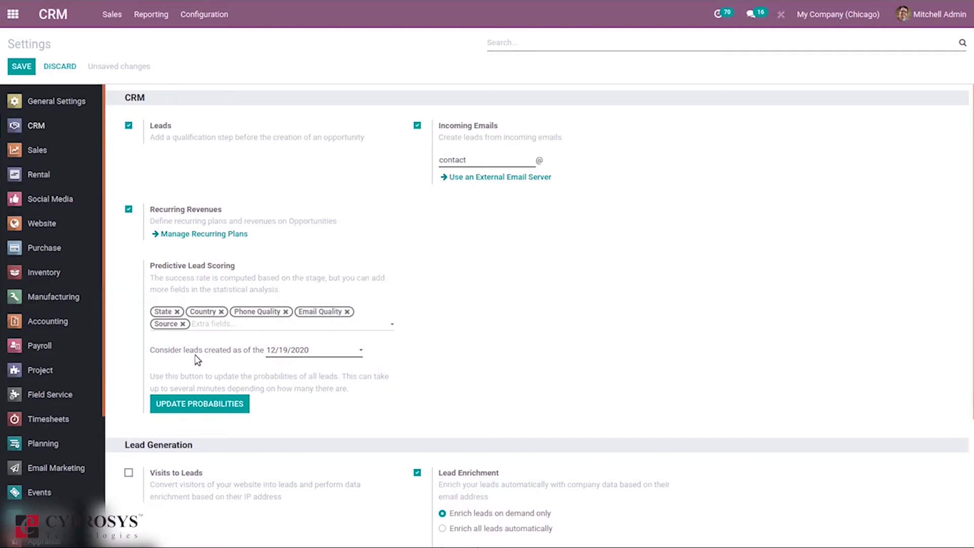
mouse_move(195, 351)
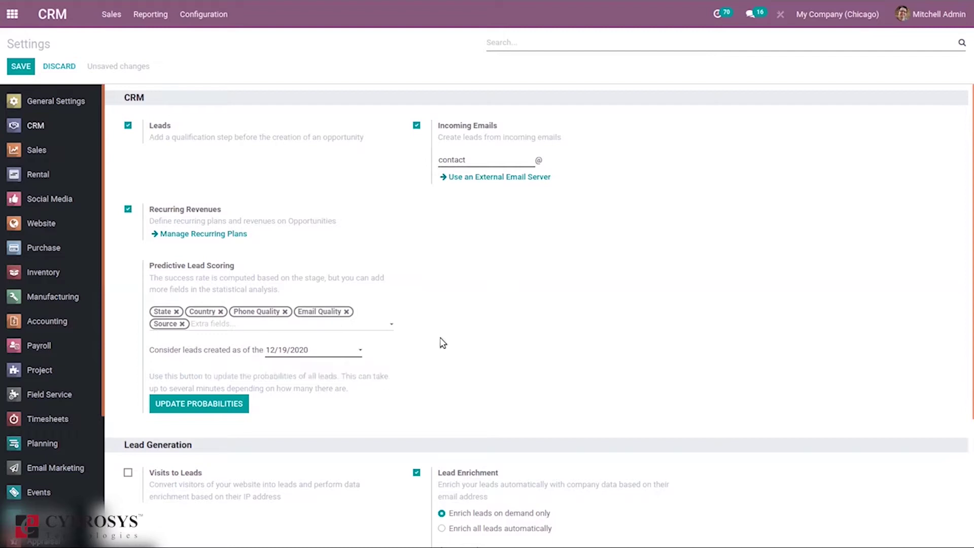
mouse_move(324, 416)
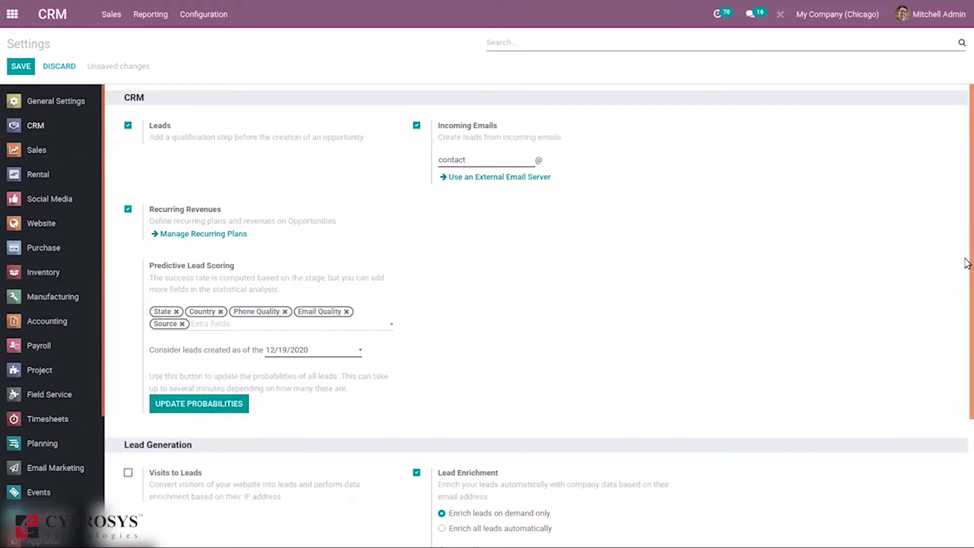
- Enable Visits to Leads in the Lead Generation settings and check where Lead Mining Requests can be reached
left_click_drag(967, 264, 966, 417)
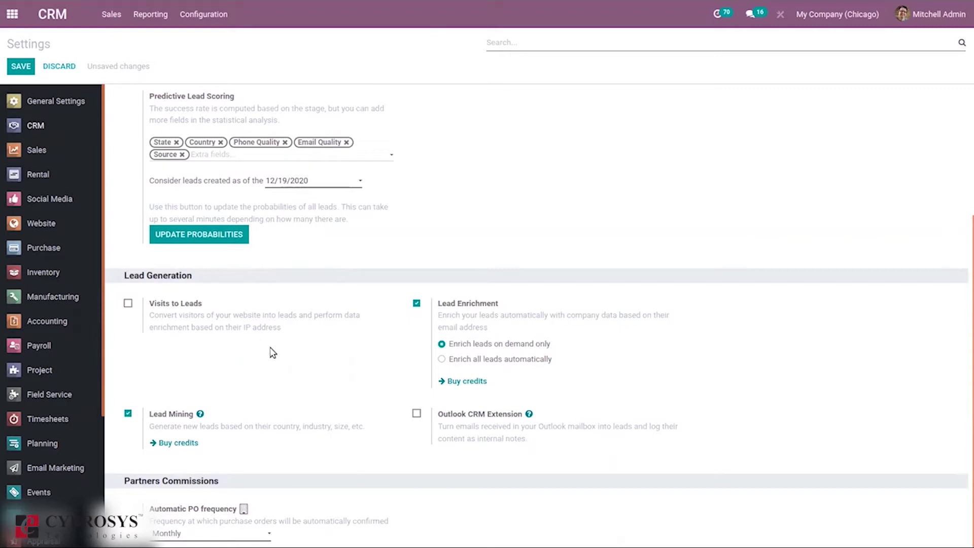
left_click(128, 303)
left_click(200, 25)
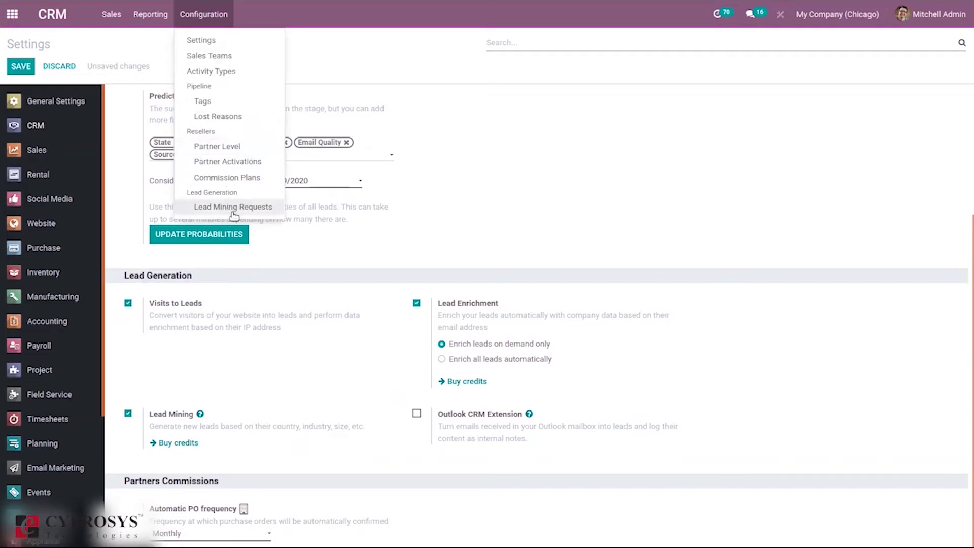
left_click(297, 304)
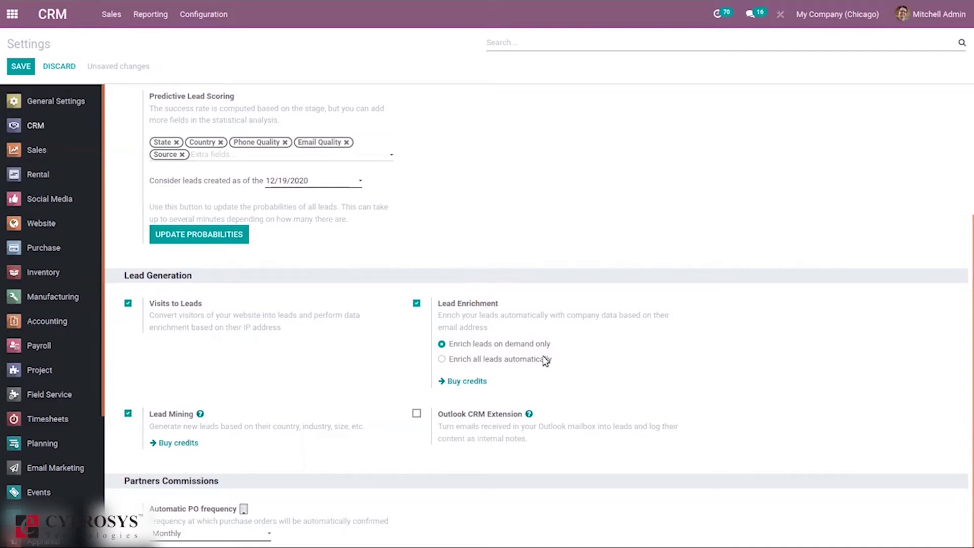
- Set Lead Enrichment to enrich leads on demand only and enable the Outlook CRM Extension
left_click(471, 361)
left_click(465, 345)
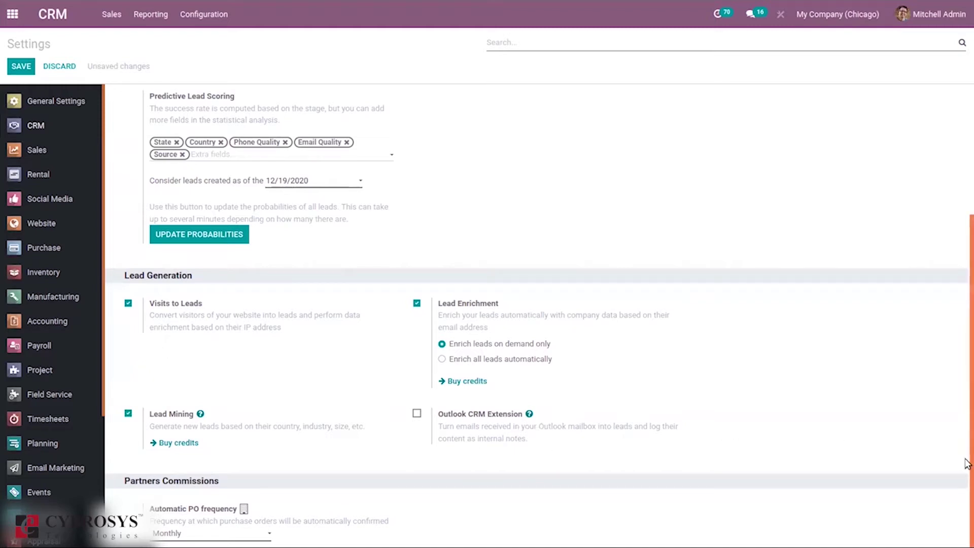
left_click(416, 413)
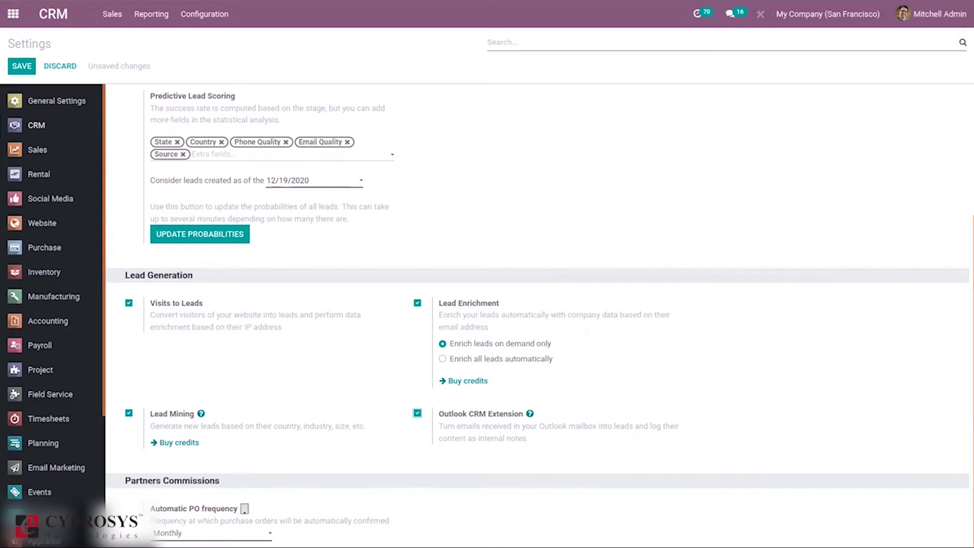
- Look through the Automatic PO frequency options, keep Monthly, and save the CRM settings
left_click(210, 533)
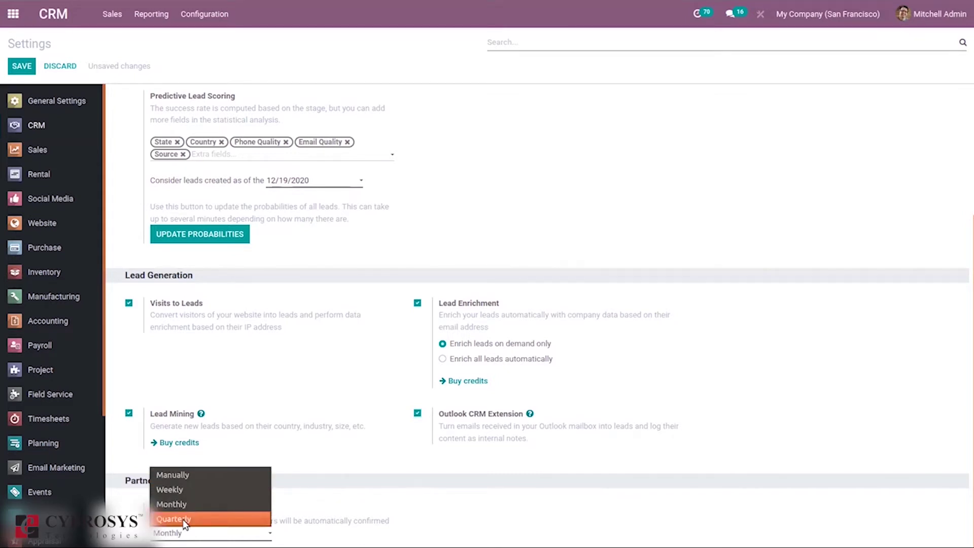
left_click(400, 511)
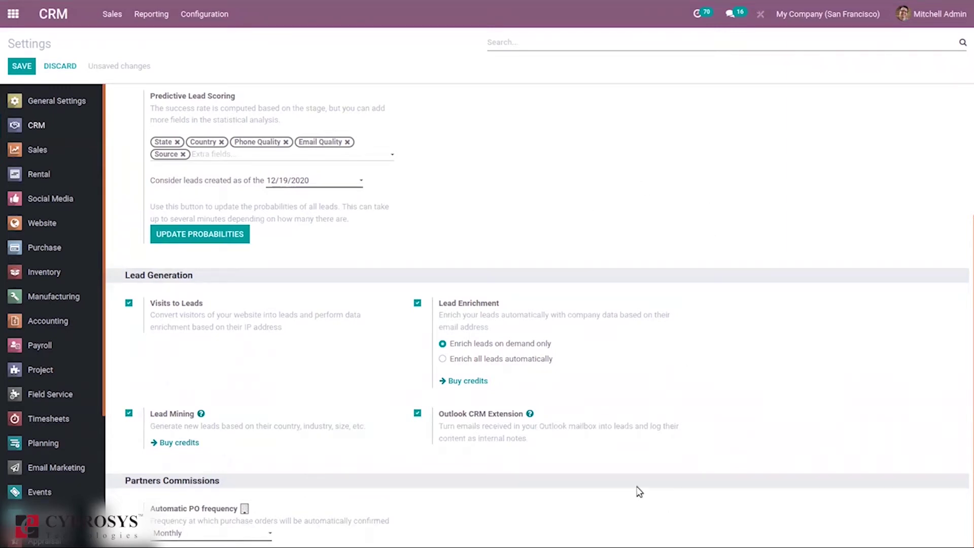
left_click(10, 69)
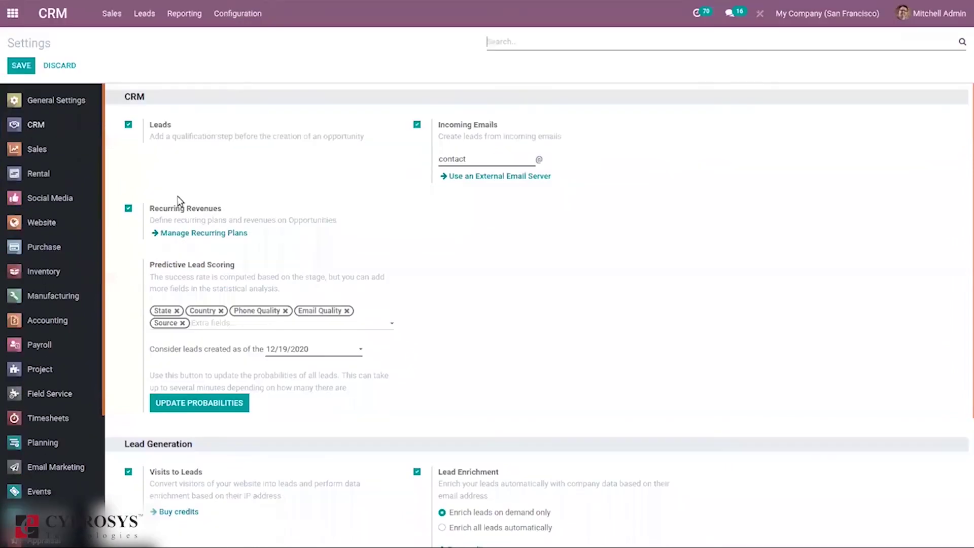
- Open the Europe sales team and examine its Quotations, Pipeline and Leads options
left_click(234, 17)
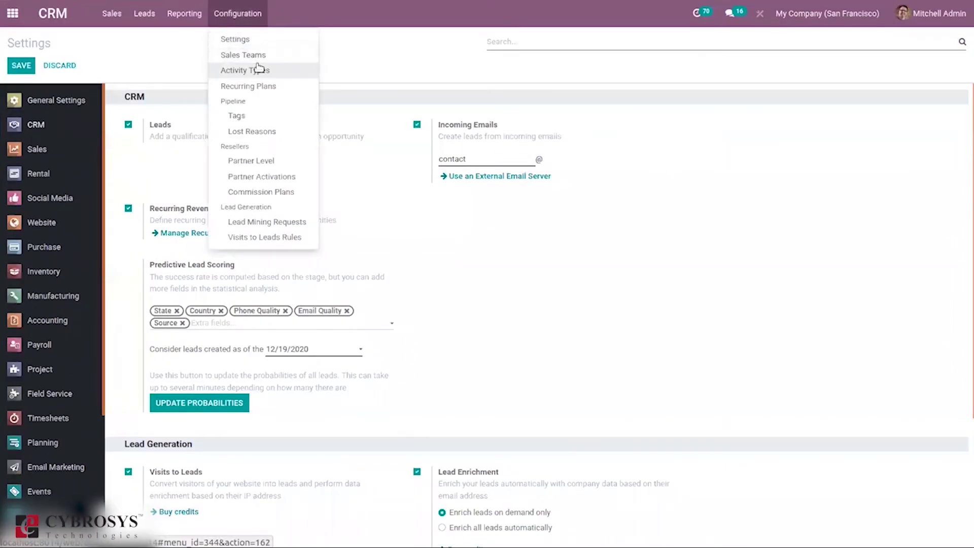
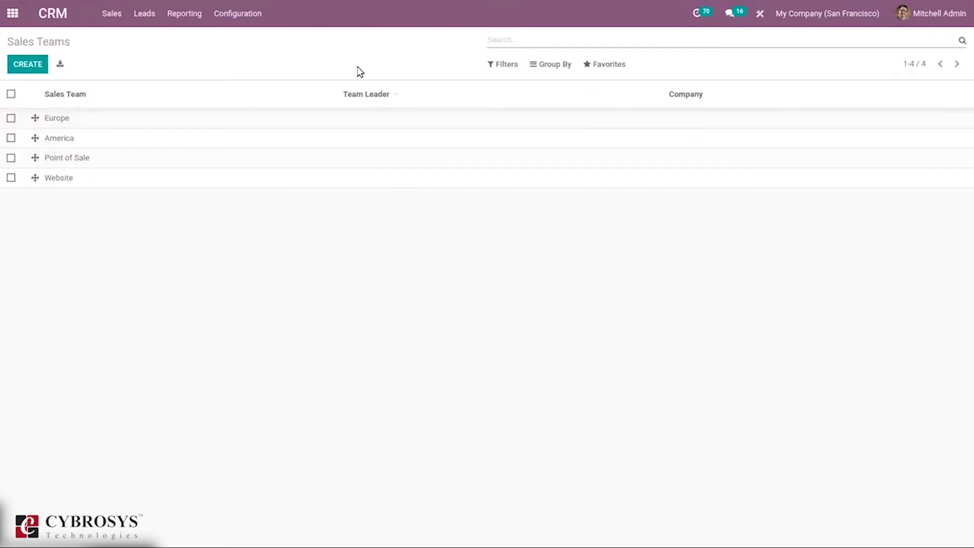
left_click(261, 114)
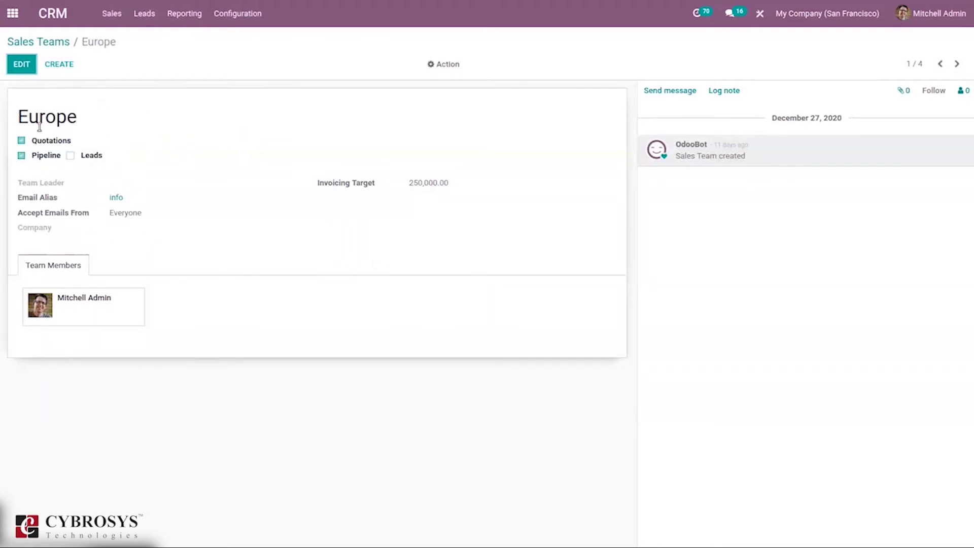
mouse_move(53, 143)
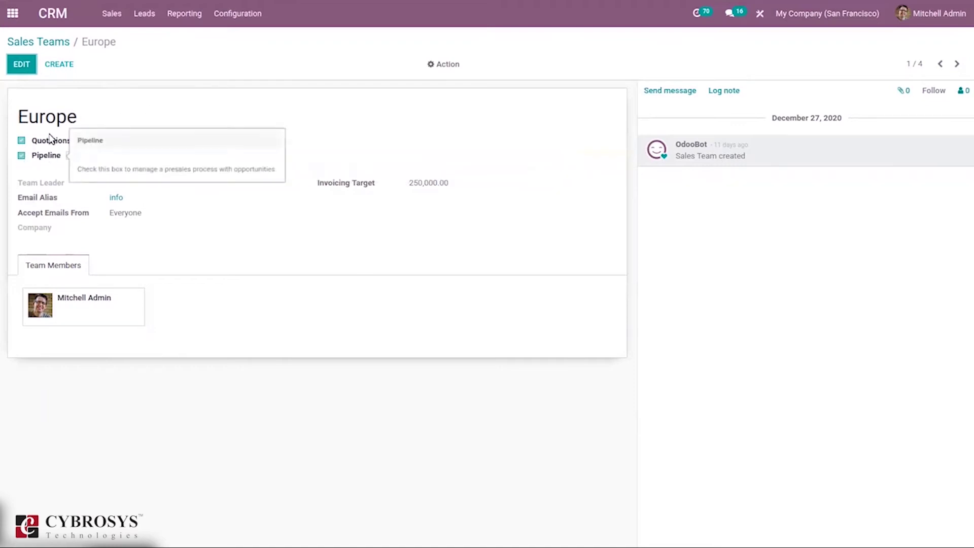
mouse_move(85, 160)
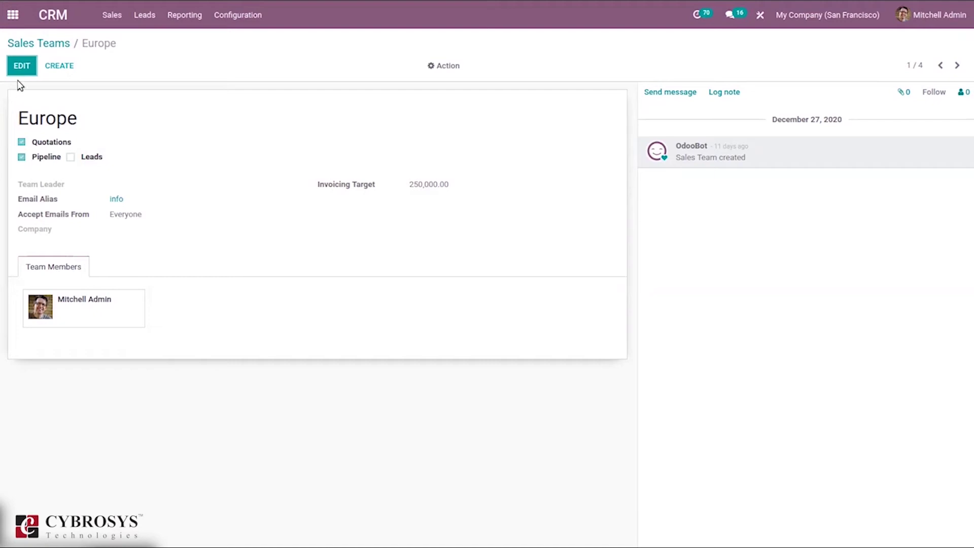
- Edit the Europe sales team, enabling Leads and assigning the administrator as team leader
left_click(23, 65)
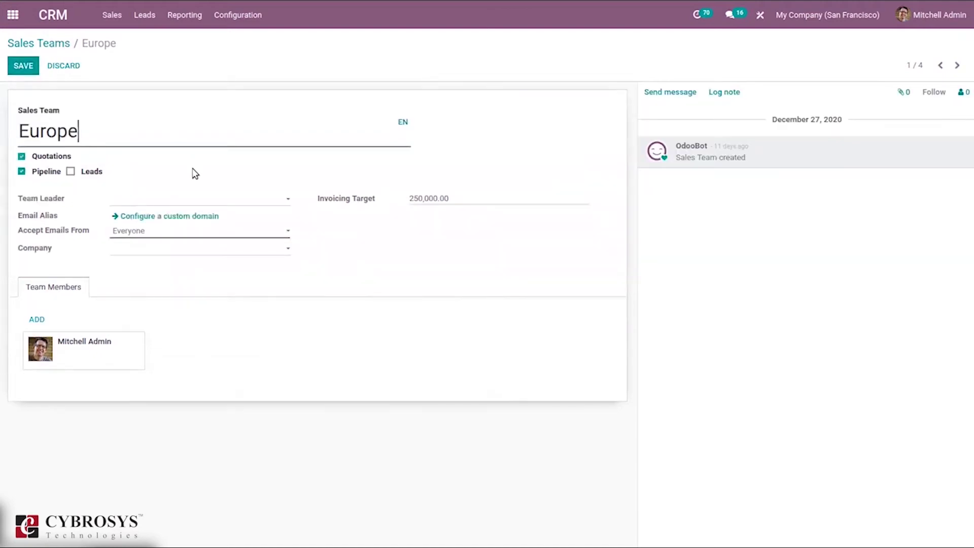
left_click(71, 170)
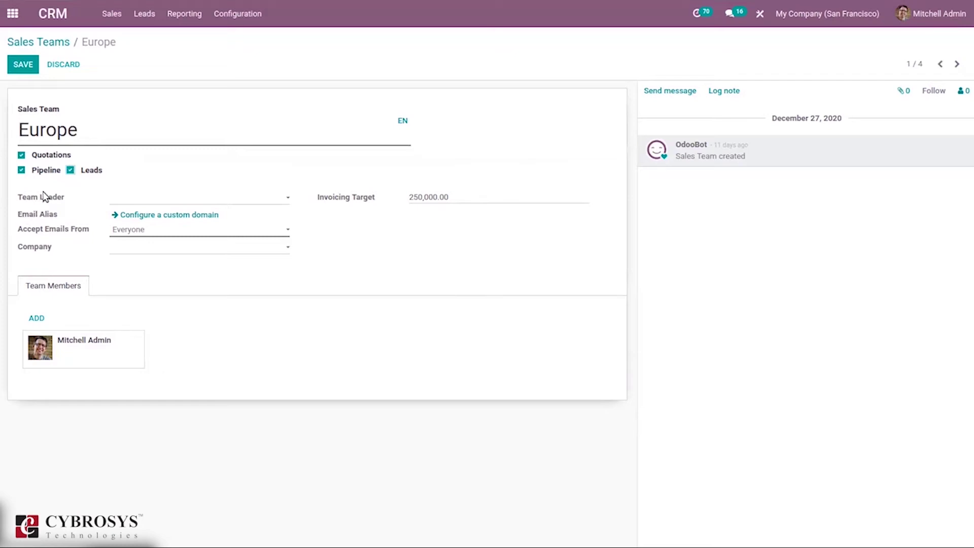
left_click(136, 198)
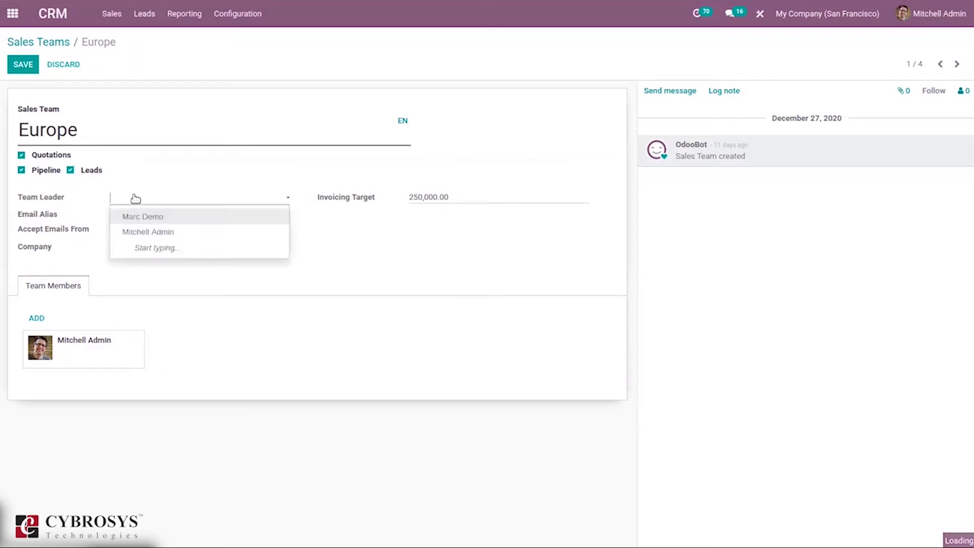
left_click(152, 231)
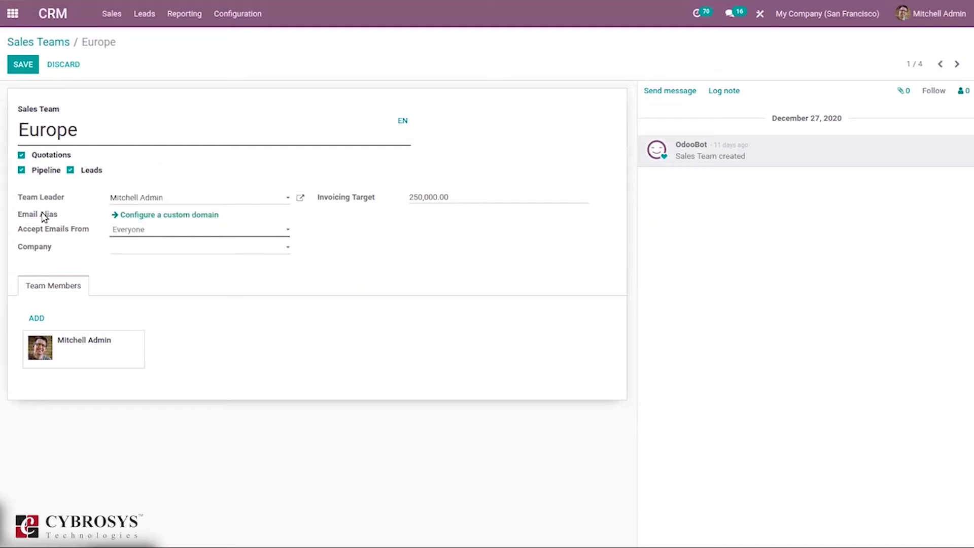
mouse_move(44, 217)
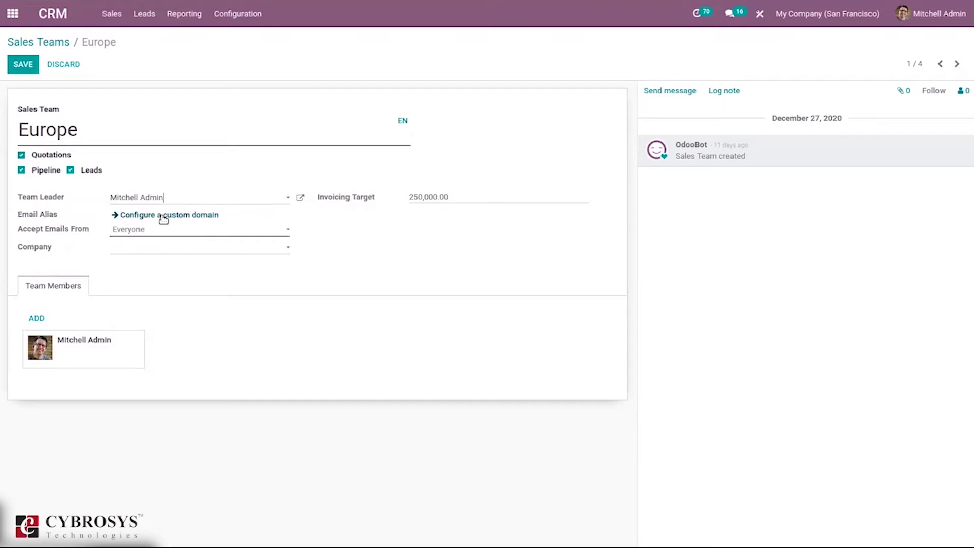
left_click(103, 204)
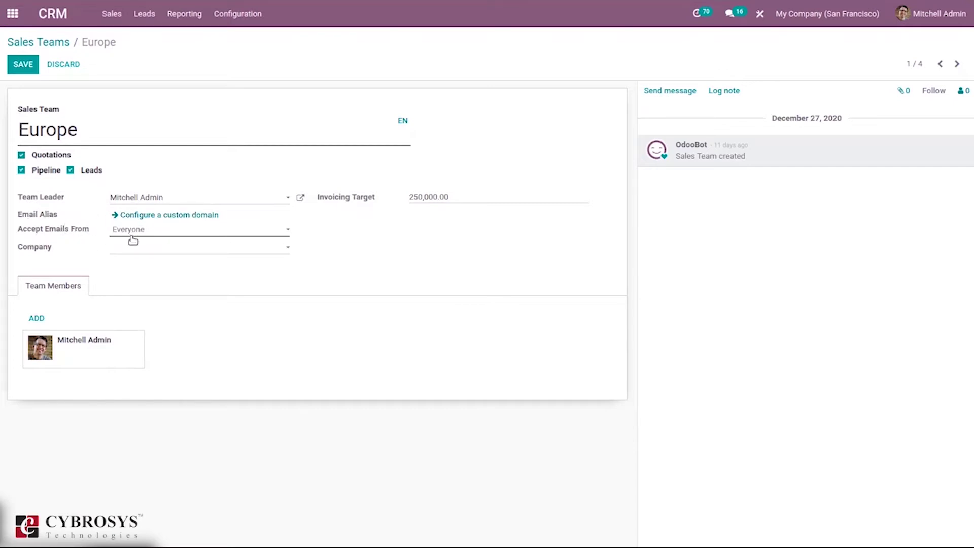
- Try Authenticated Partners as the accepted email senders for the Europe team, and switch back to Everyone
left_click(135, 231)
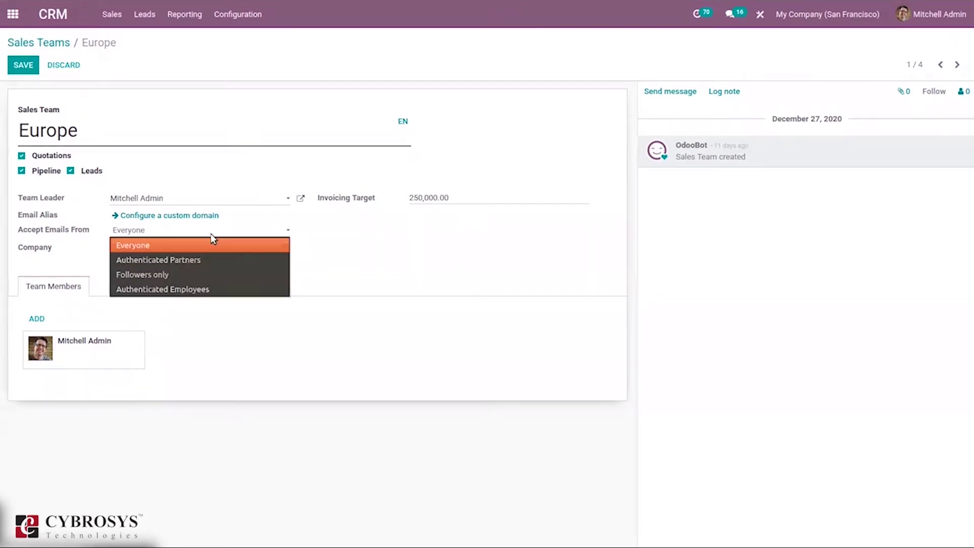
left_click(159, 263)
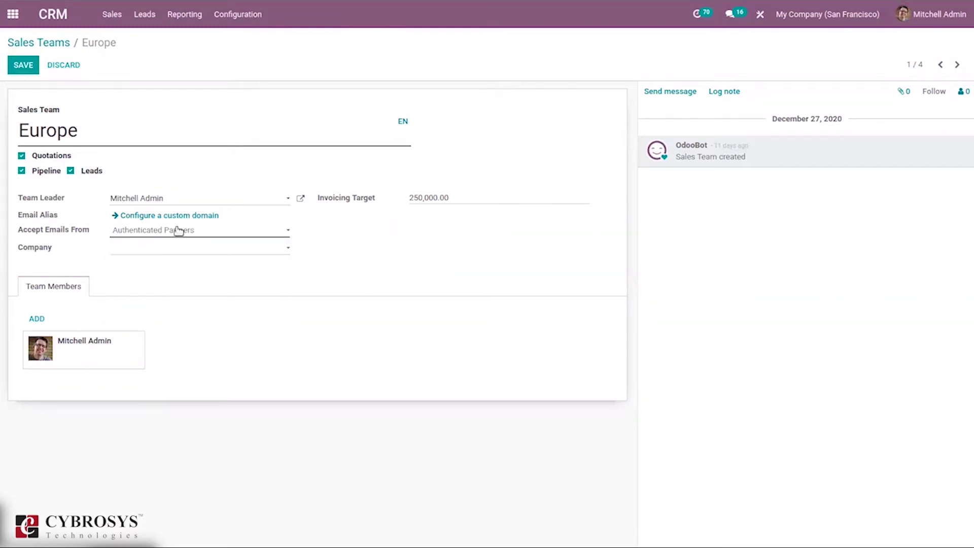
left_click(143, 232)
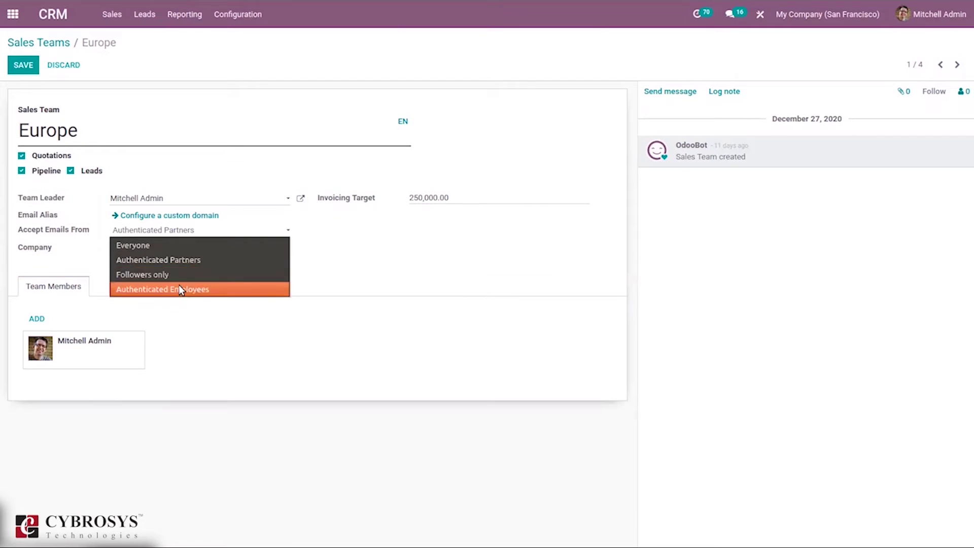
left_click(186, 245)
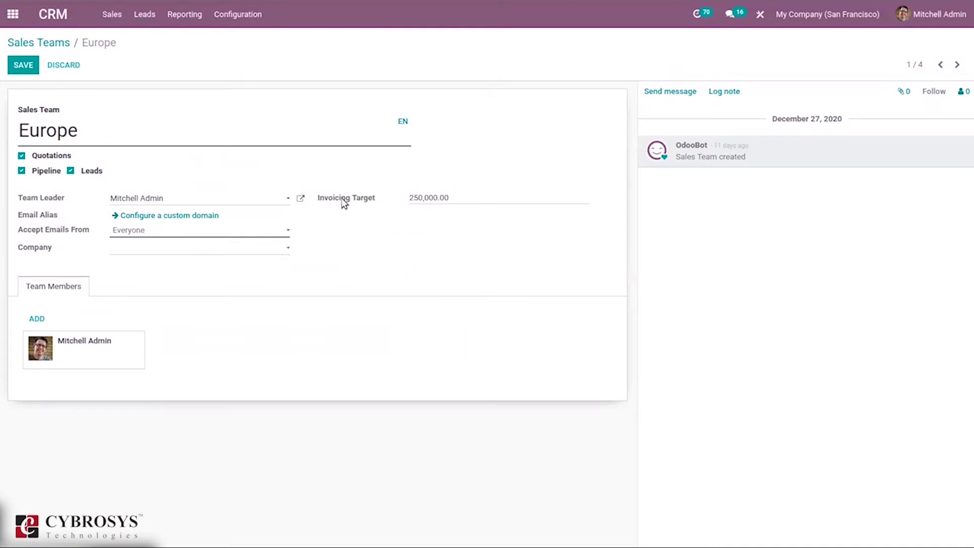
- Save the Europe sales team and return to the list of sales teams
mouse_move(344, 203)
left_click(15, 68)
left_click(49, 44)
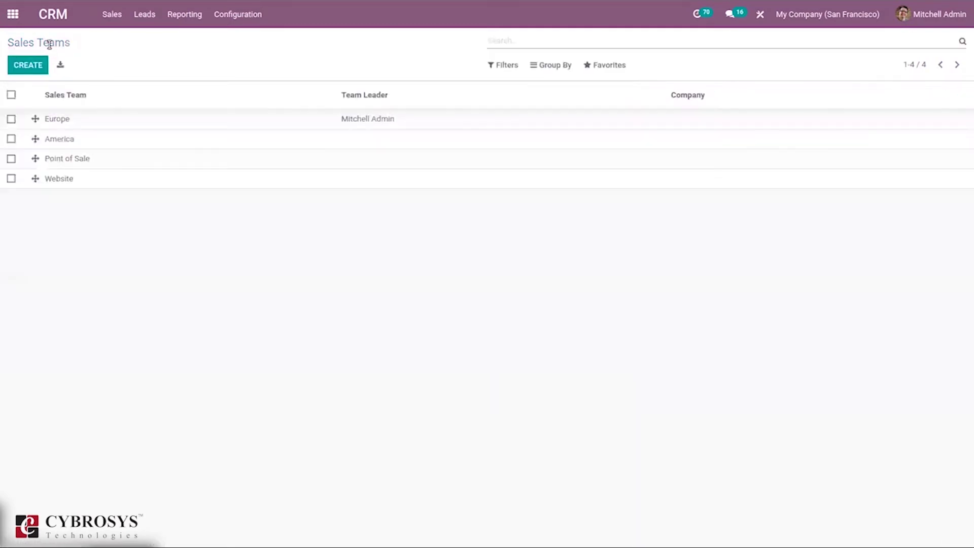
- Open the Leads list briefly, and examine the opportunities, quotations and invoicing progress on the sales Teams dashboard
left_click(144, 14)
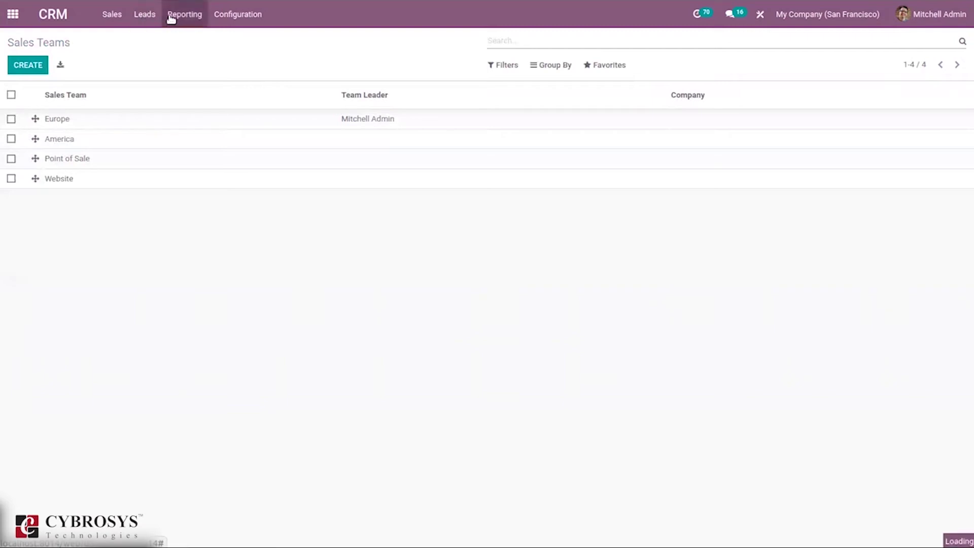
left_click(183, 15)
left_click(115, 14)
left_click(115, 14)
left_click(115, 14)
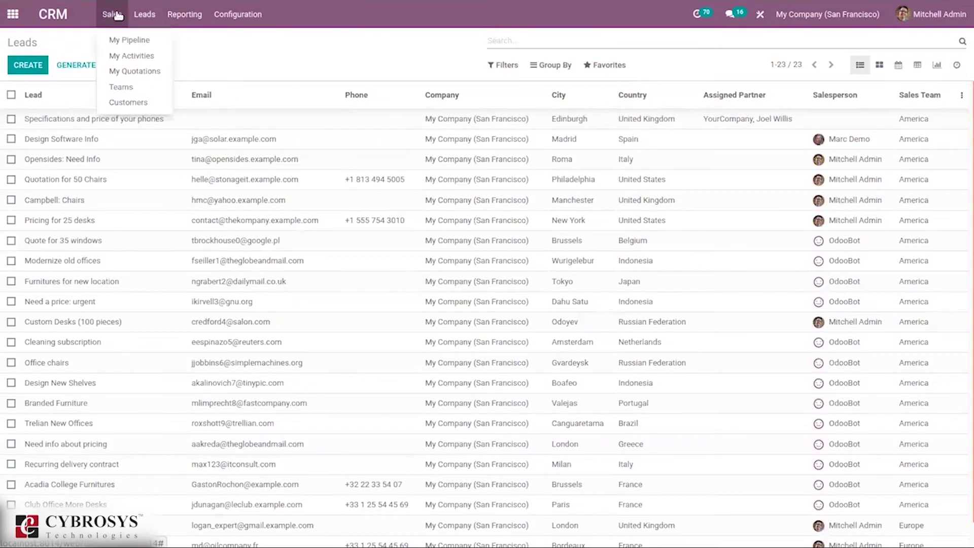
left_click(133, 86)
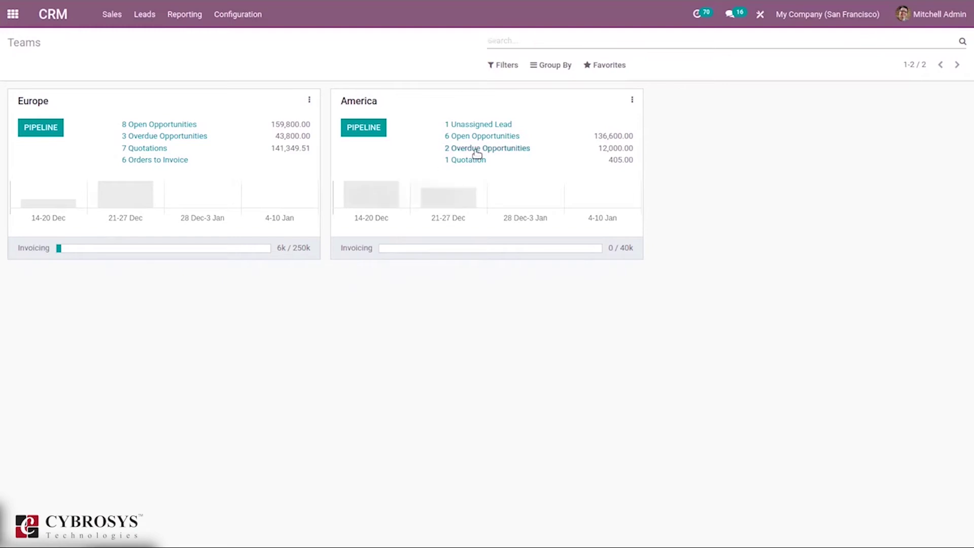
- Examine the CRM activity types, opening the Email type's details and returning to the list
left_click(224, 23)
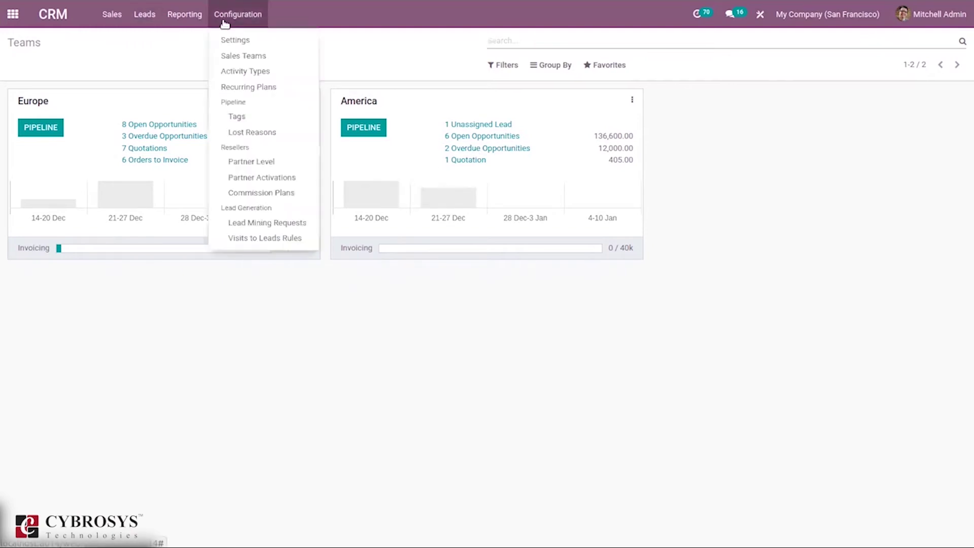
left_click(255, 72)
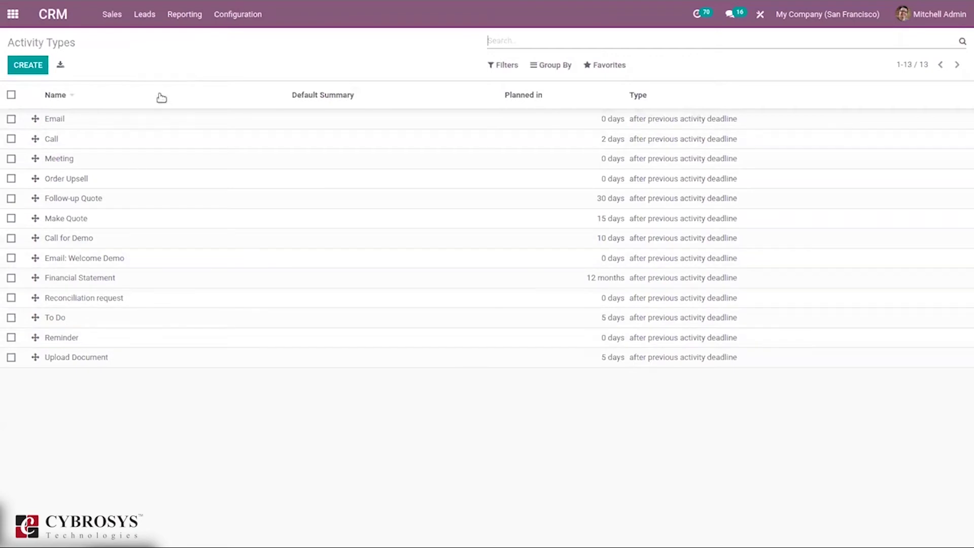
left_click(140, 123)
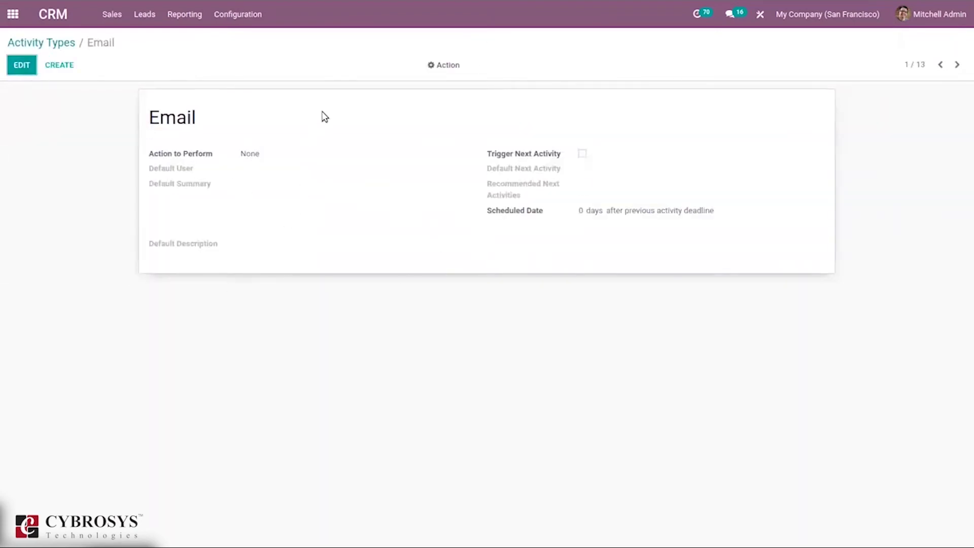
left_click(61, 44)
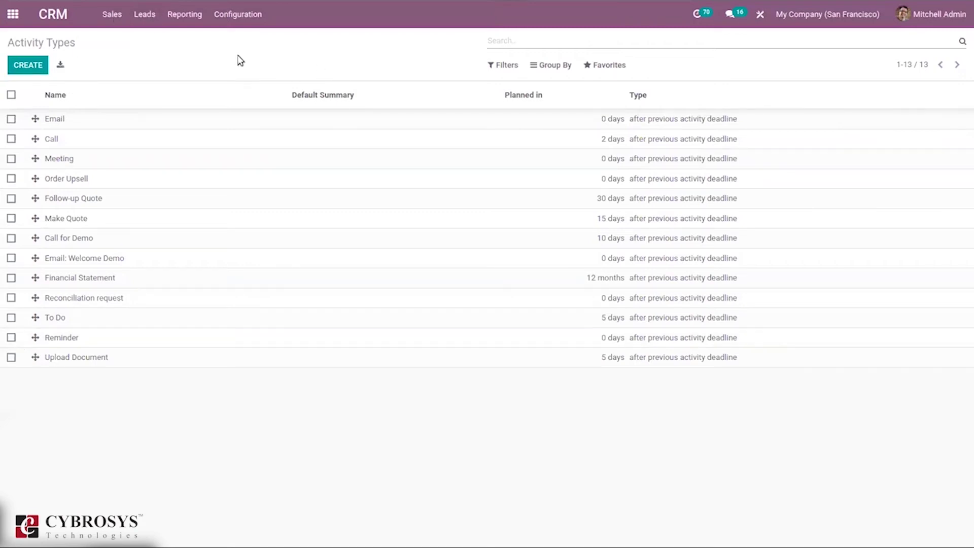
- Review the recurring plans, opening the Monthly plan for editing and leaving it without a change
left_click(213, 14)
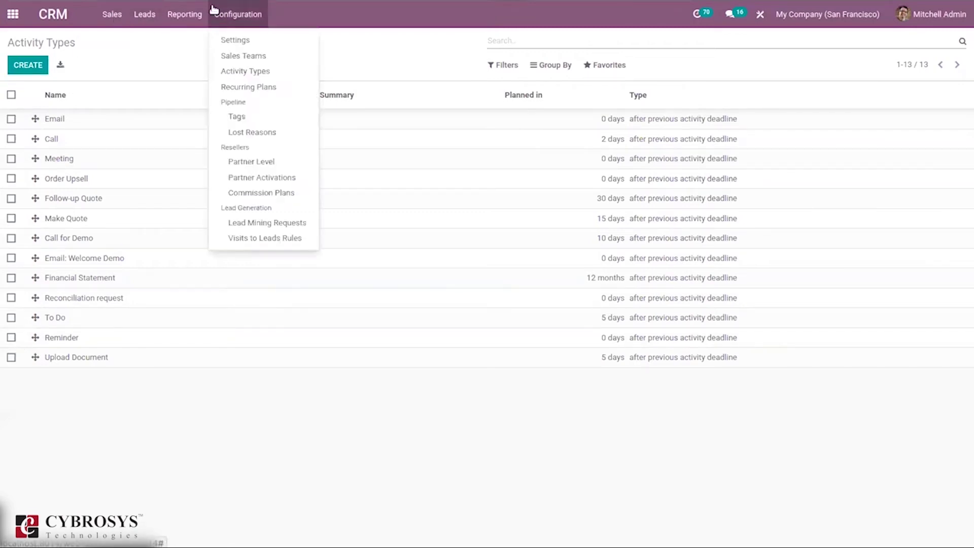
left_click(236, 89)
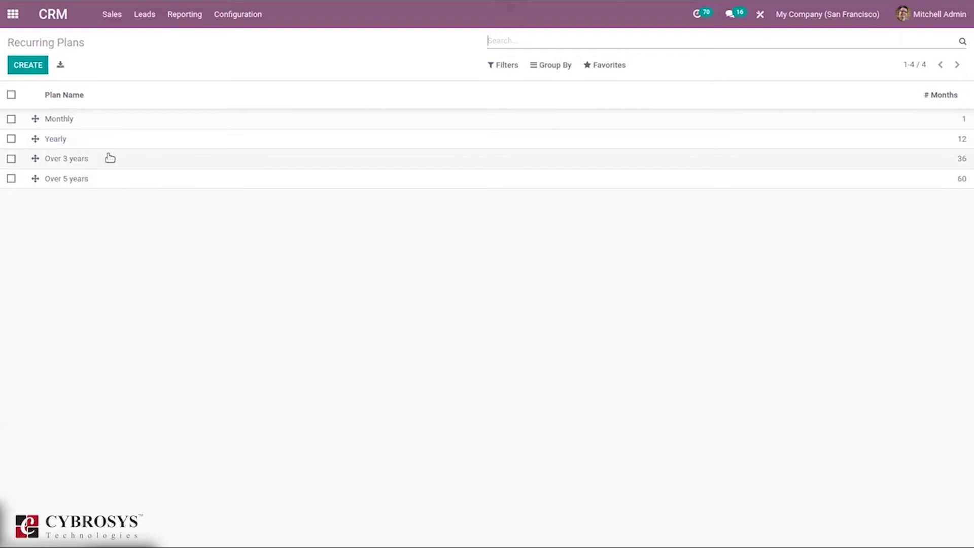
left_click(172, 123)
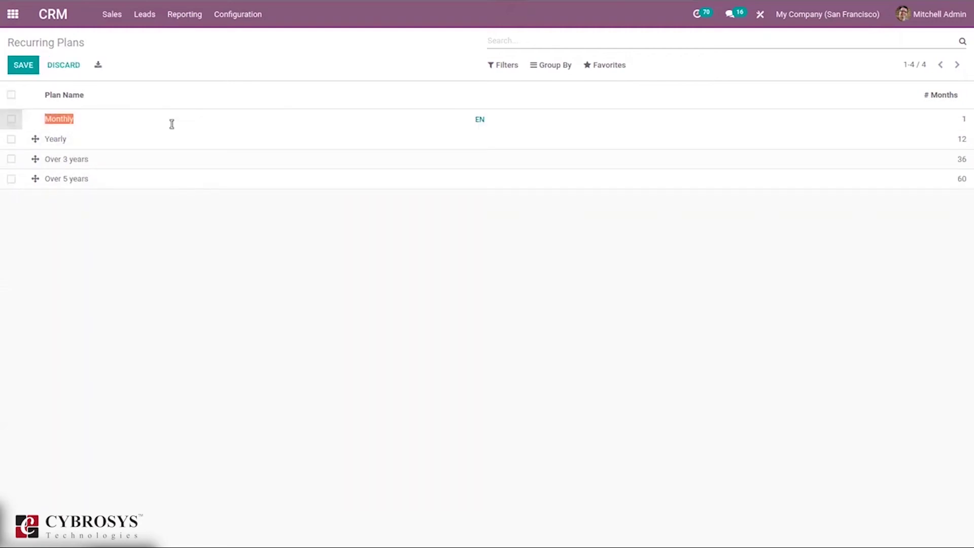
left_click(139, 46)
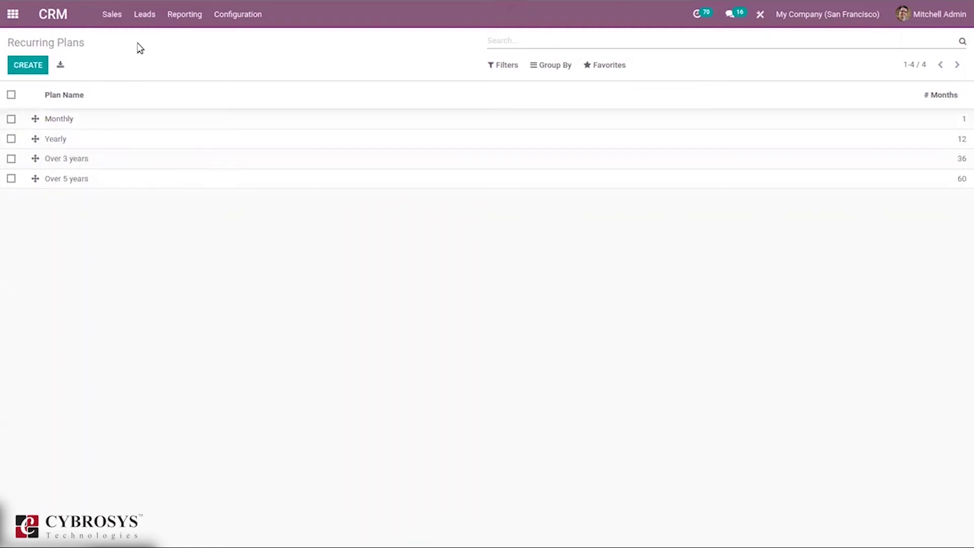
- Review the pipeline tags and the lost reasons, and look over the remaining reseller and lead generation configuration options
left_click(238, 14)
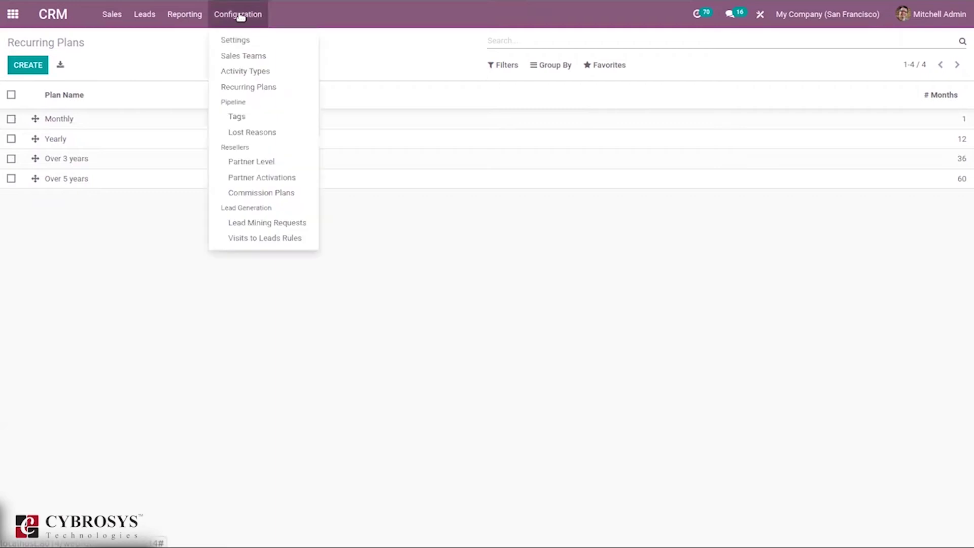
left_click(252, 121)
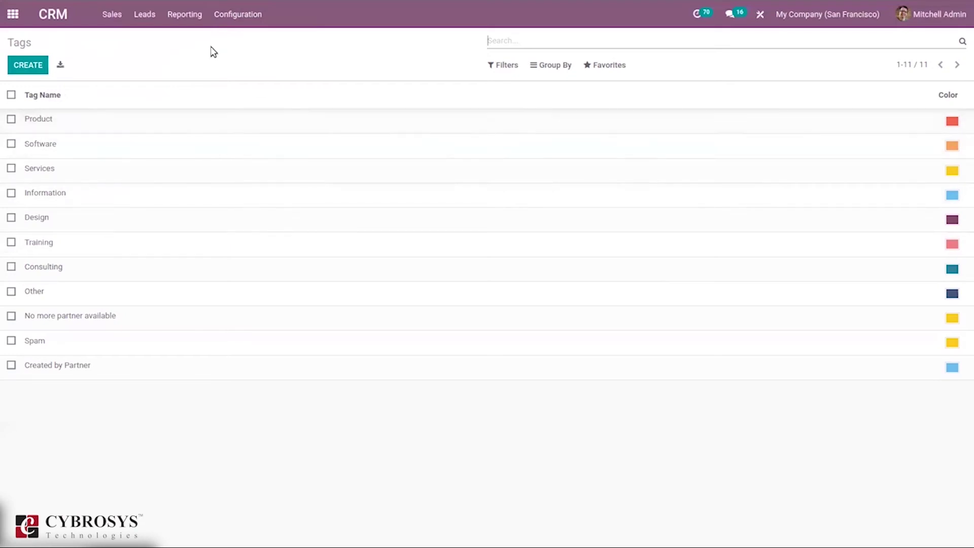
left_click(247, 16)
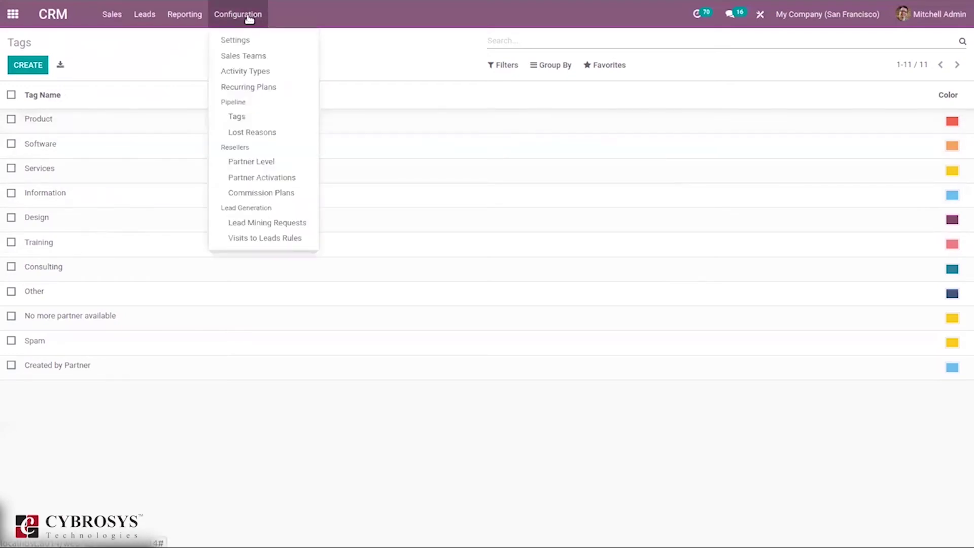
left_click(235, 131)
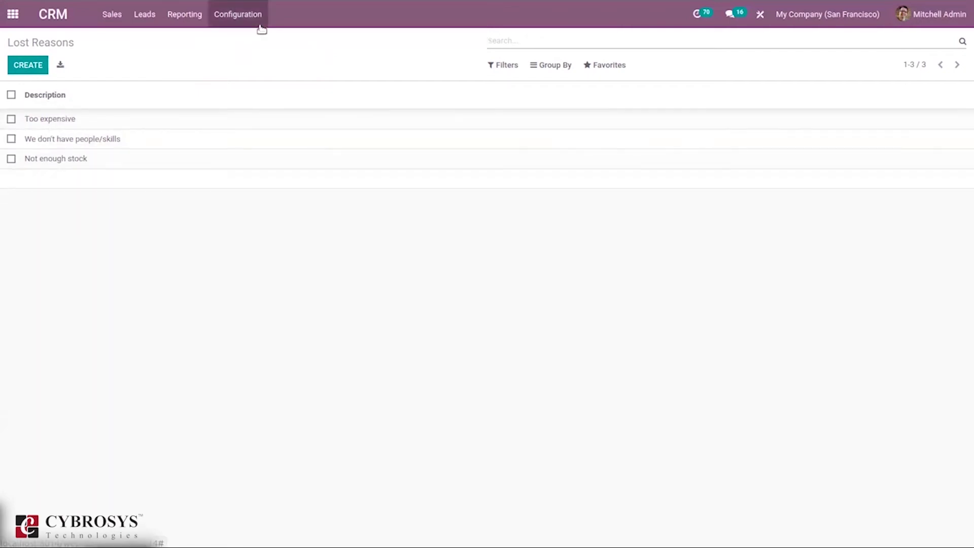
left_click(242, 15)
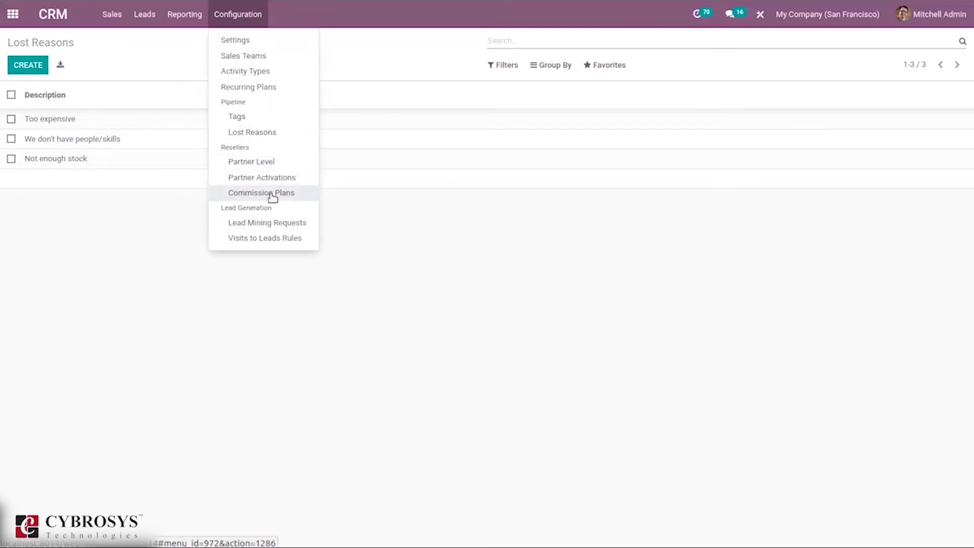
left_click(364, 48)
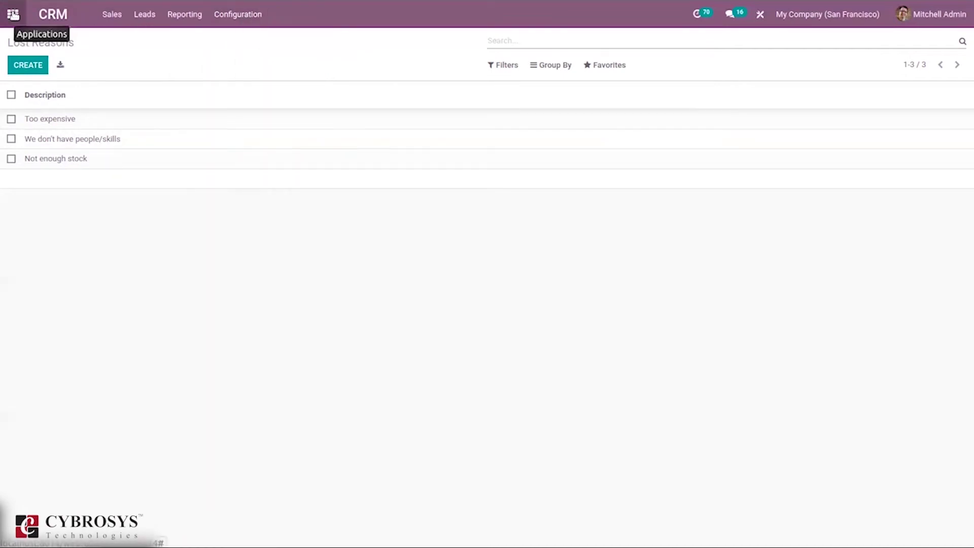
- Switch to Apps and search the modules for "resell" to check the reseller modules
left_click(13, 14)
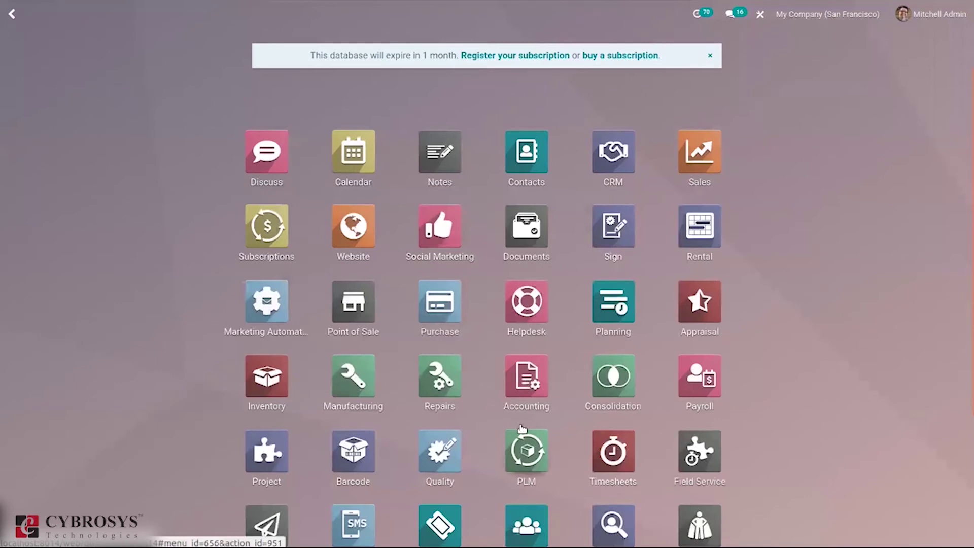
type("ap")
left_click(431, 143)
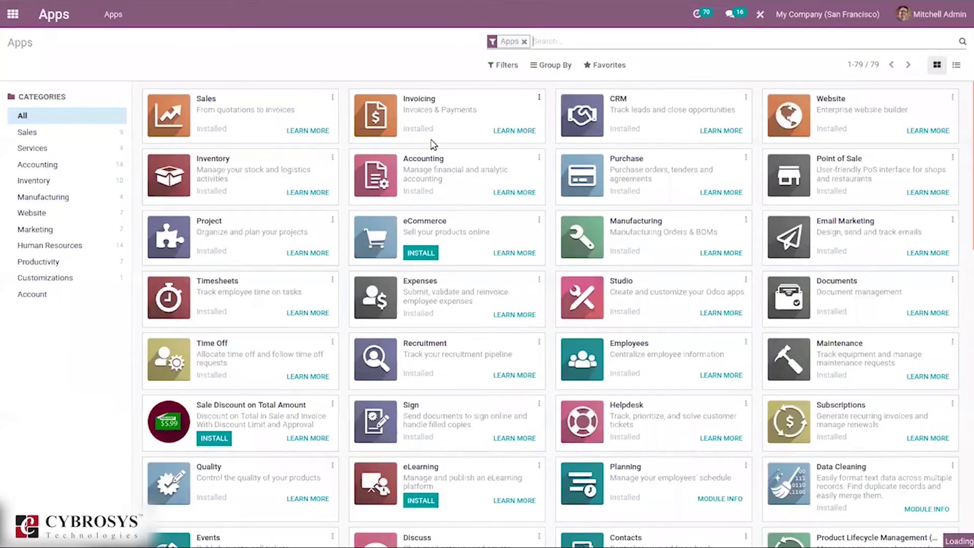
type("resell")
key("Return")
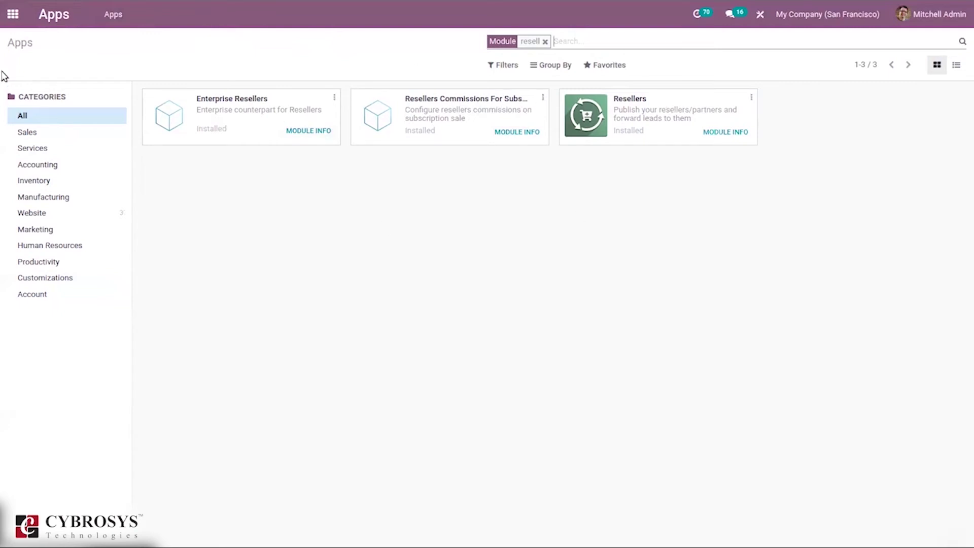
- Switch back to CRM and examine the Silver partner level's editable fields, returning to the partner levels without changing them
left_click(12, 16)
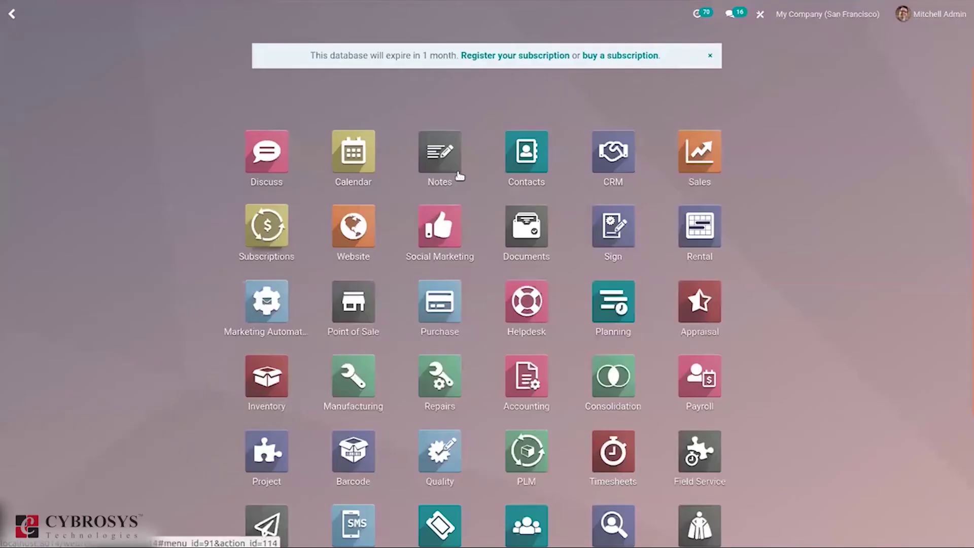
left_click(597, 160)
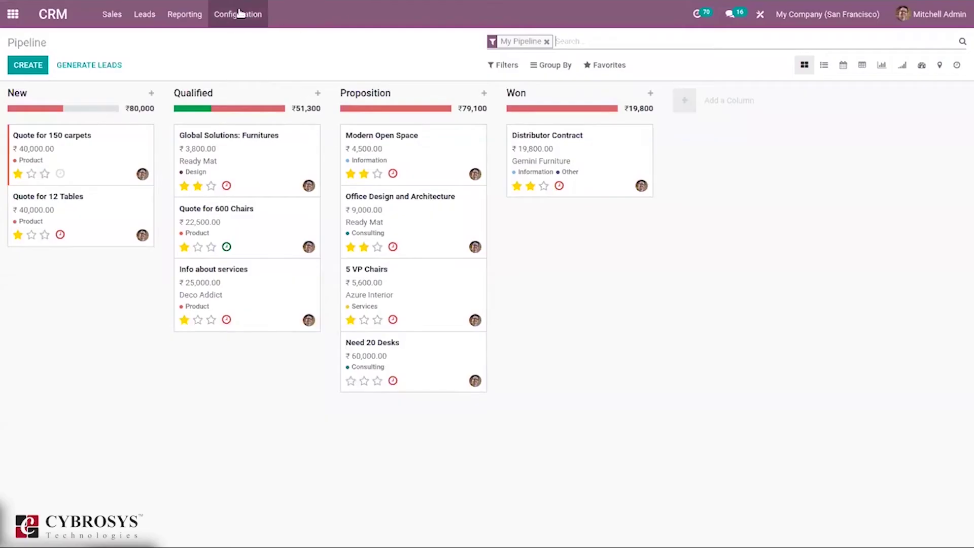
left_click(238, 14)
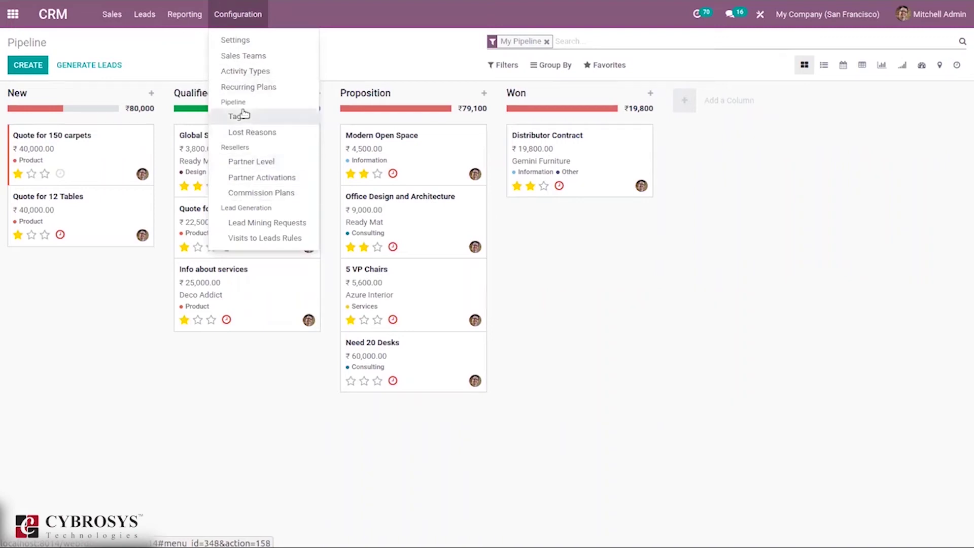
left_click(256, 162)
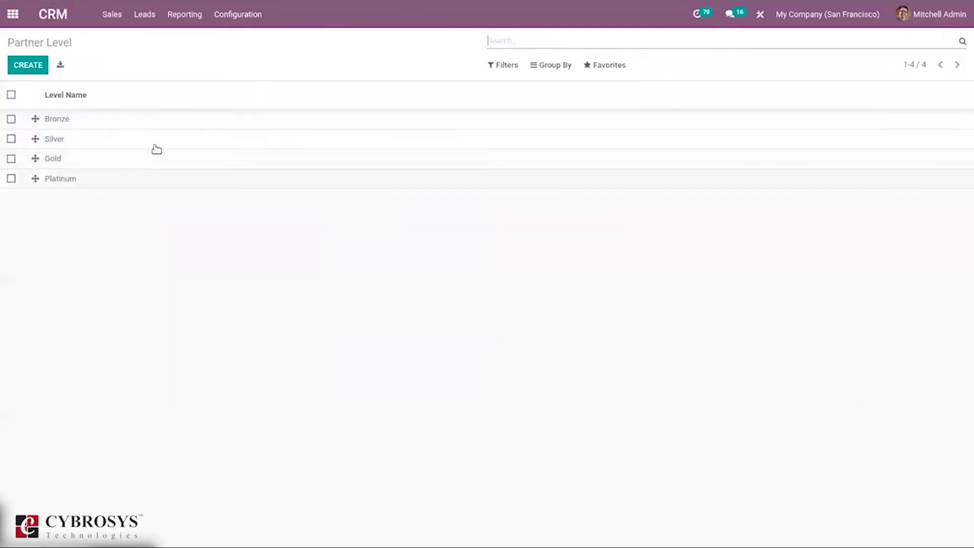
left_click(94, 138)
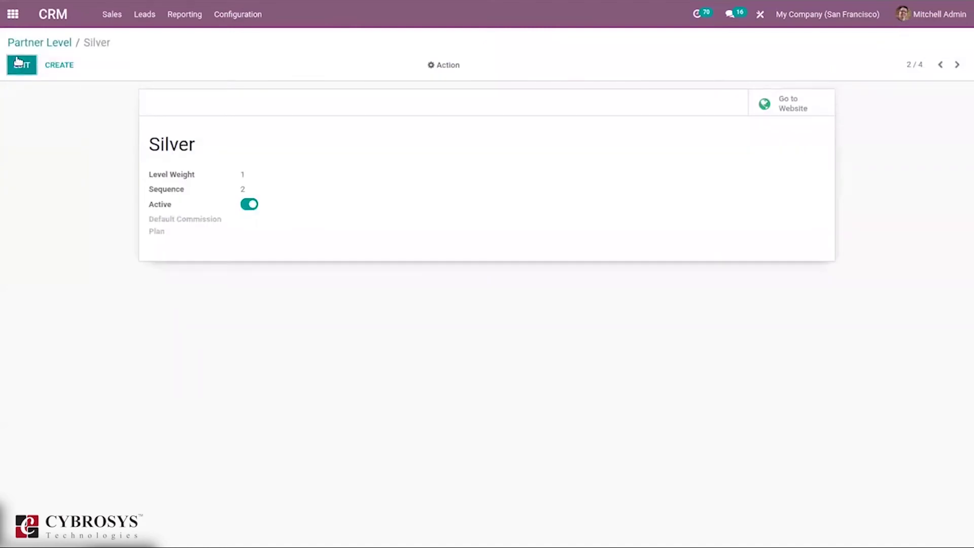
left_click(12, 65)
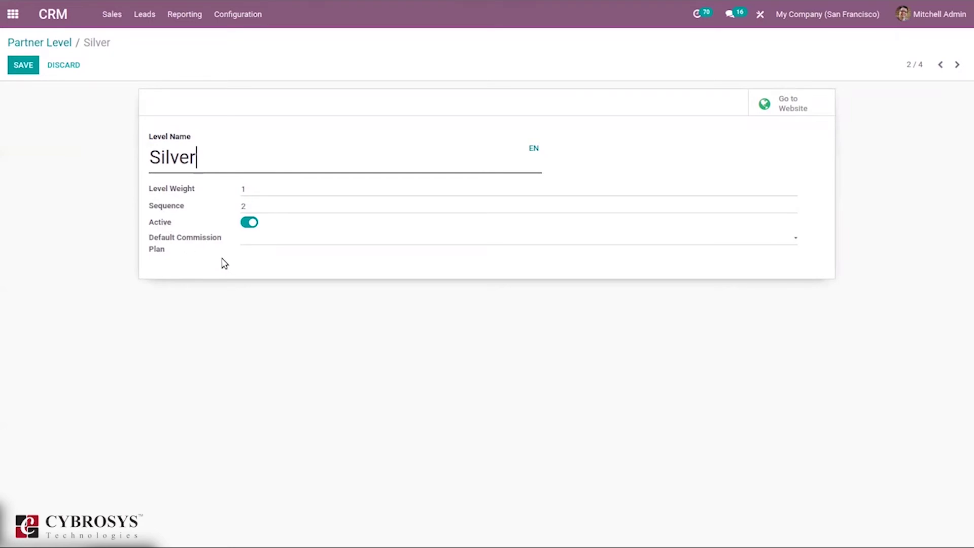
mouse_move(200, 240)
left_click(57, 43)
- Open the Azure Interior customer for editing and inspect the Partner Level choices in its partner assignment details, keeping Platinum
left_click(109, 13)
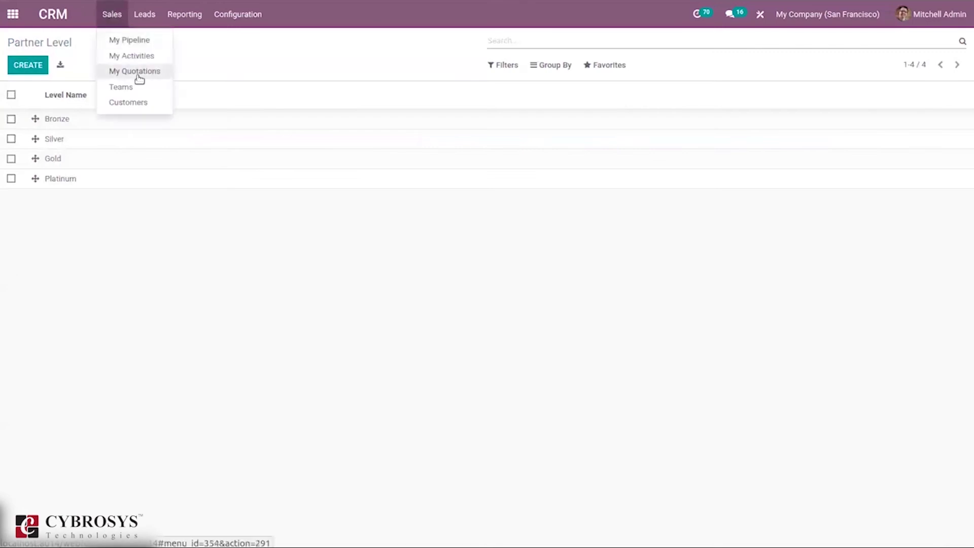
left_click(138, 103)
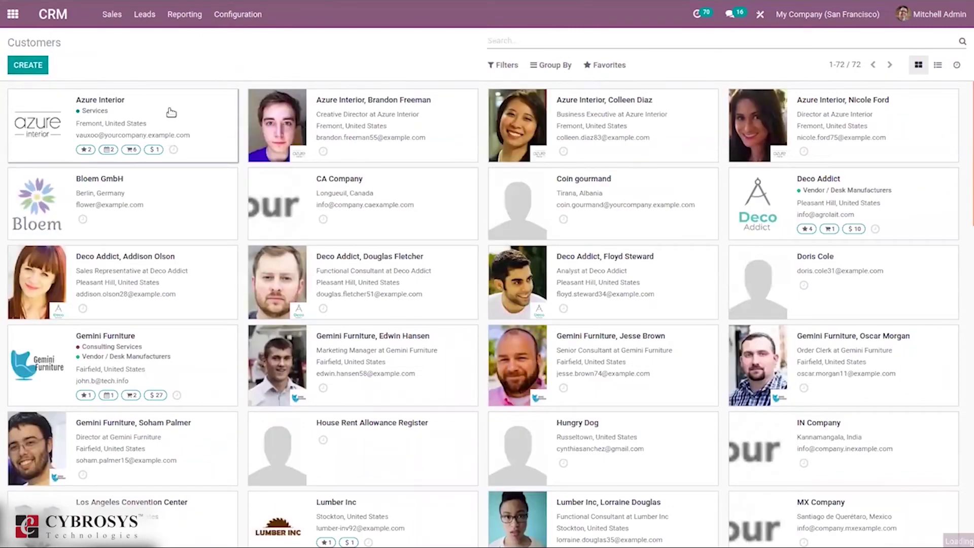
left_click(31, 71)
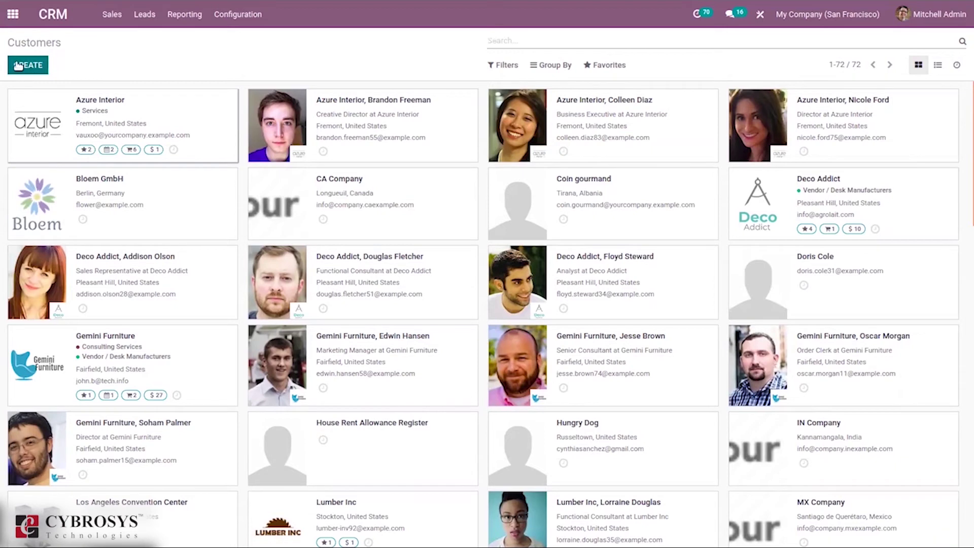
key("alt+a")
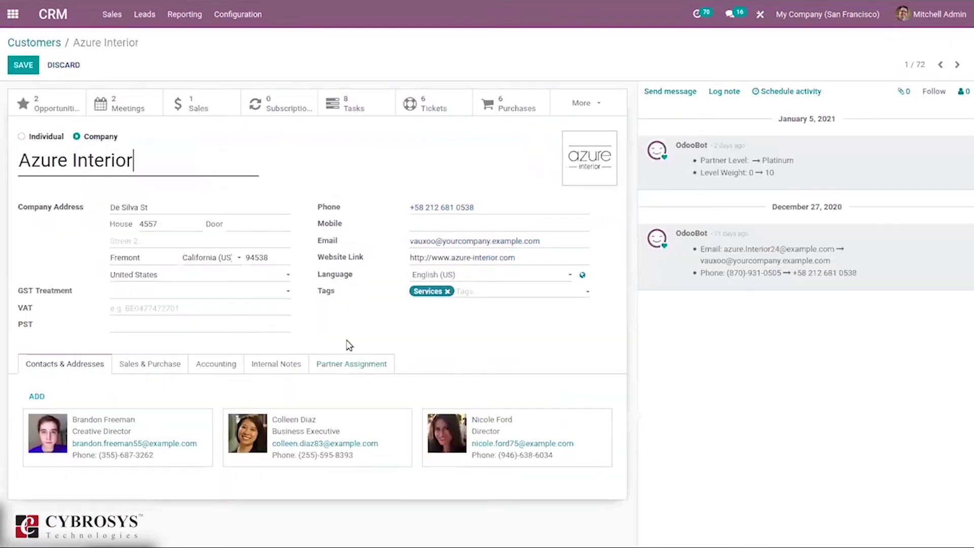
left_click(333, 366)
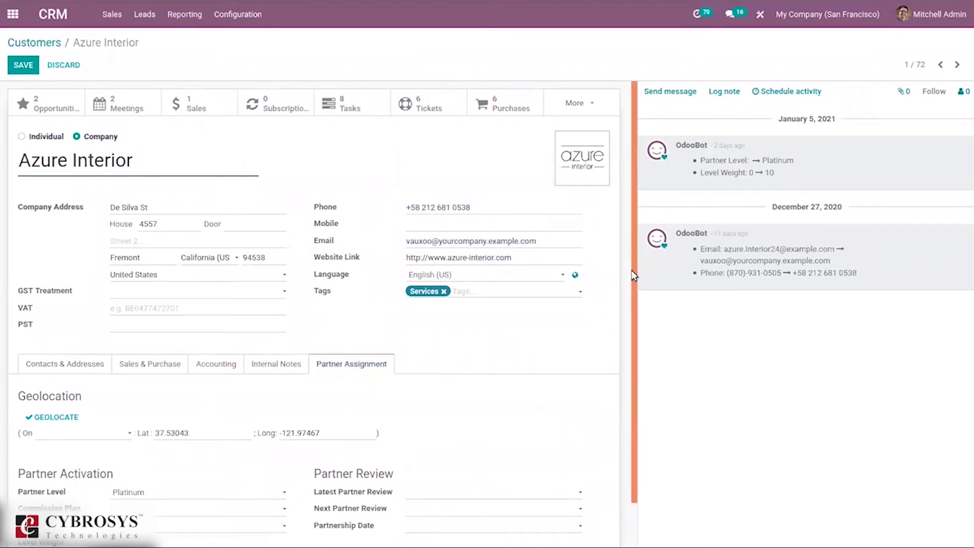
scroll(631, 304, "down", 1)
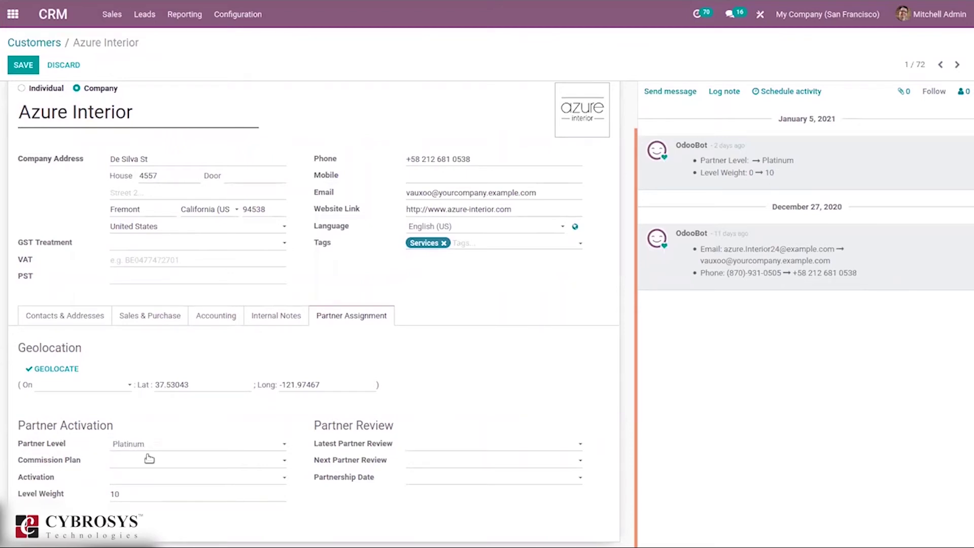
left_click(122, 445)
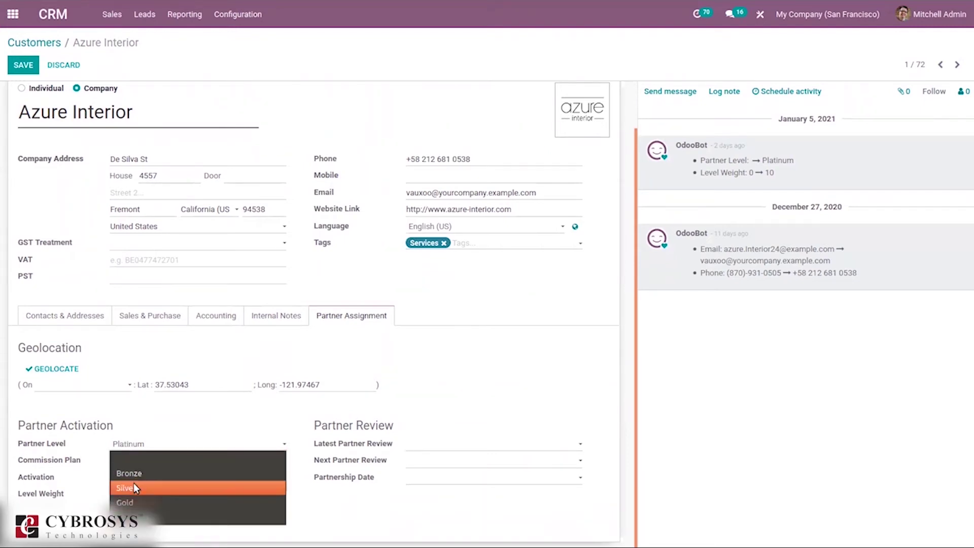
left_click(100, 440)
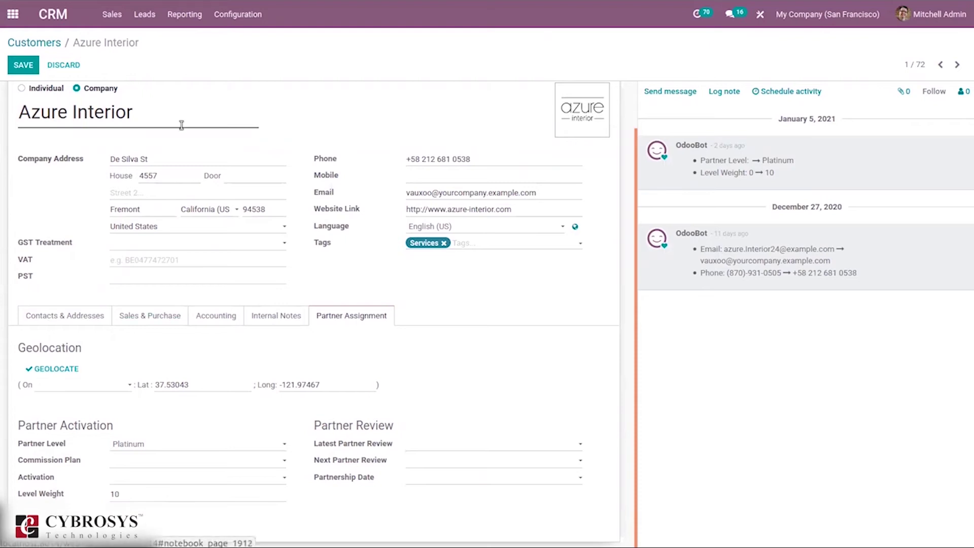
- Leave the customer record and start a blank entry in the reseller partner activations list
left_click(27, 46)
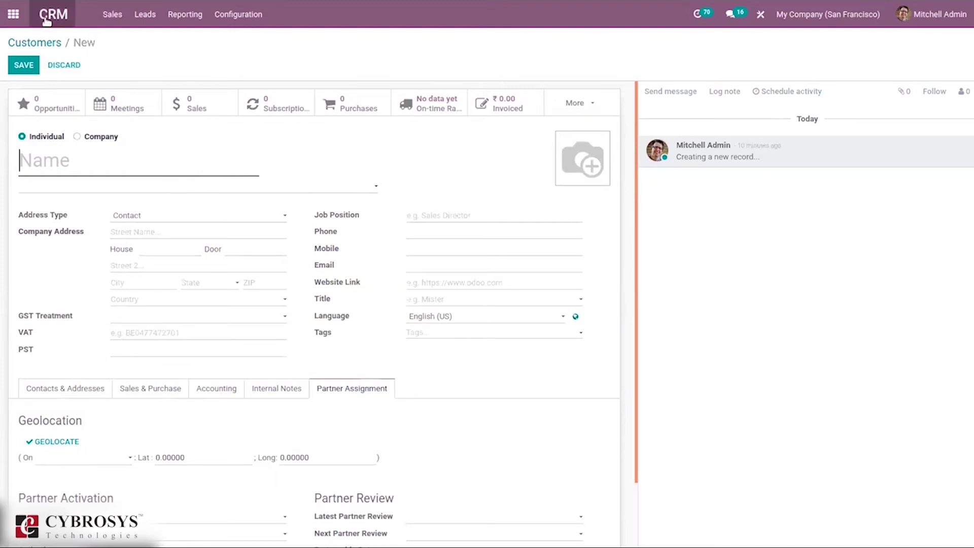
left_click(51, 45)
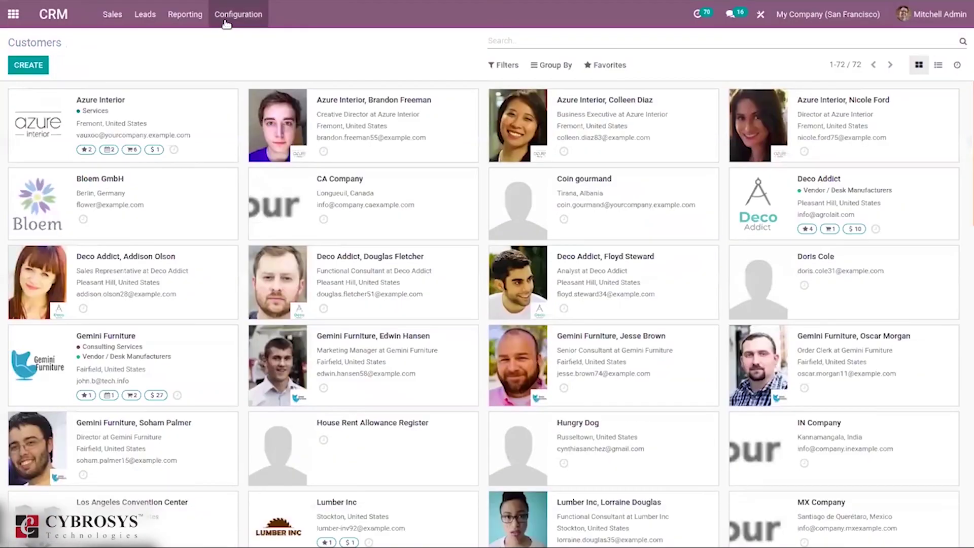
left_click(234, 15)
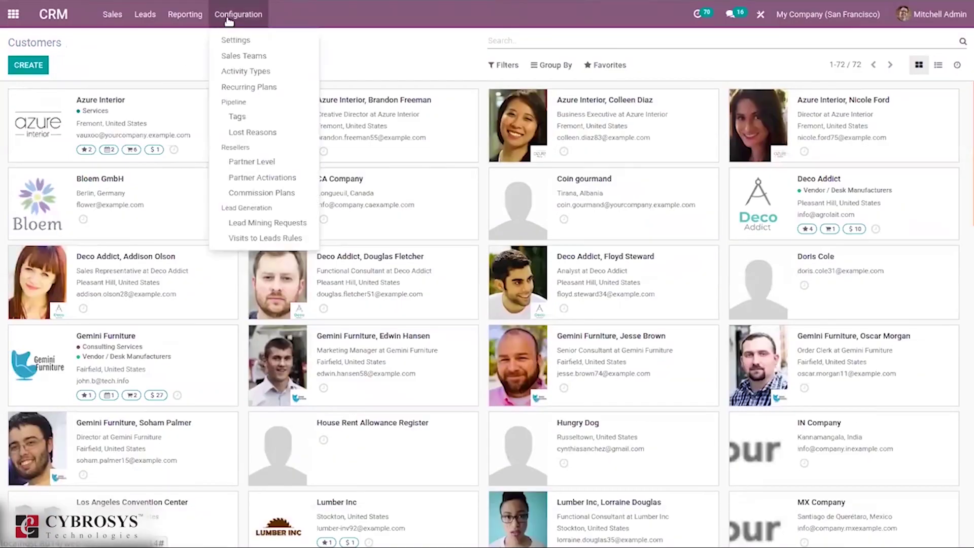
left_click(270, 178)
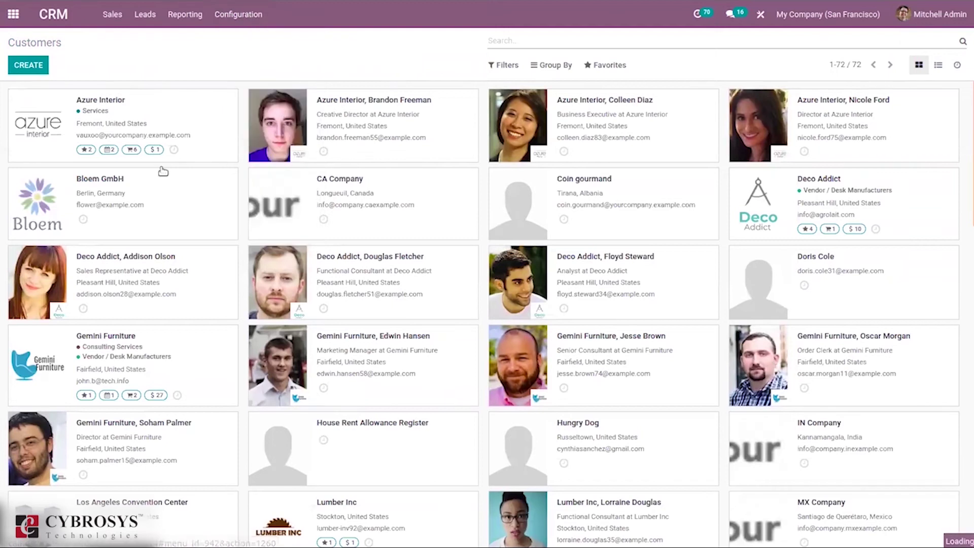
left_click(32, 65)
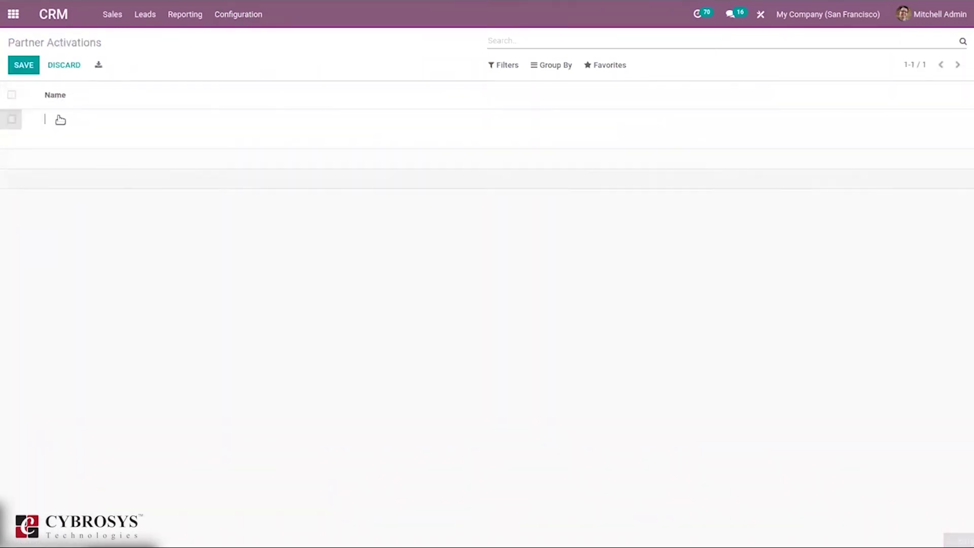
- Start a new commission plan, add a rule line with Capped enabled, and discard the plan
left_click(233, 14)
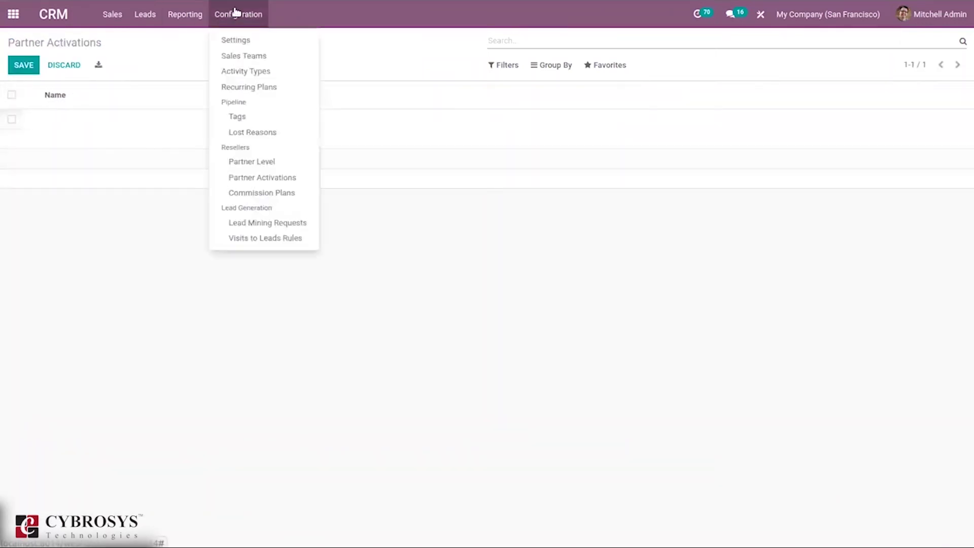
left_click(250, 195)
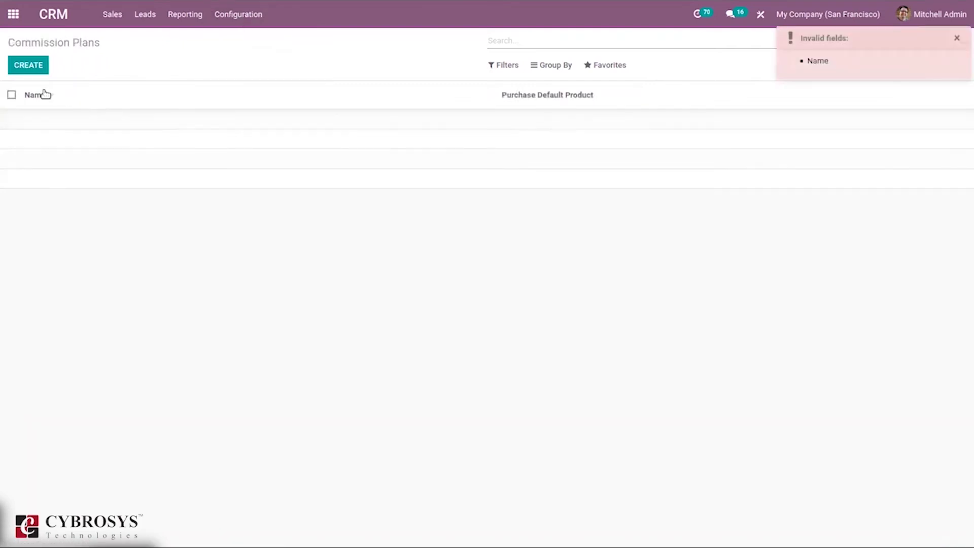
left_click(28, 65)
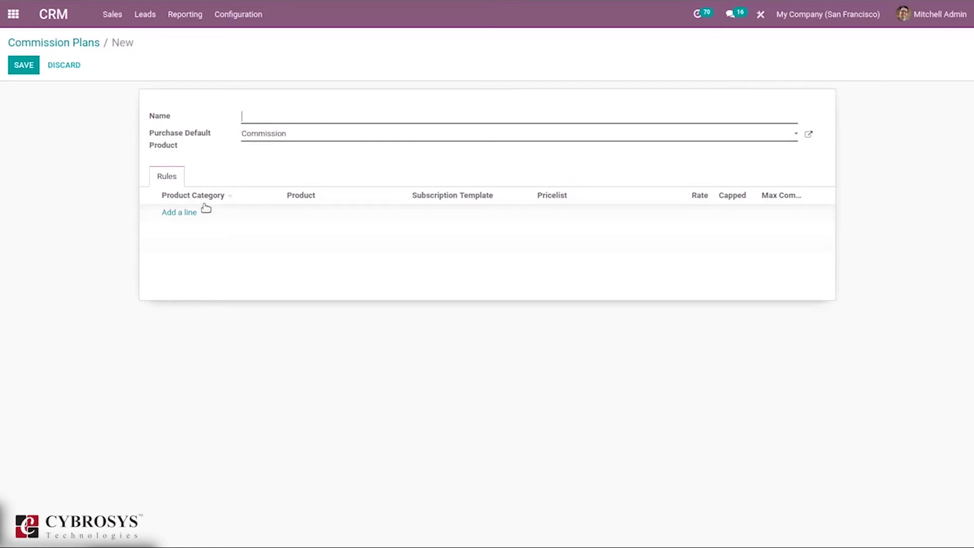
left_click(176, 217)
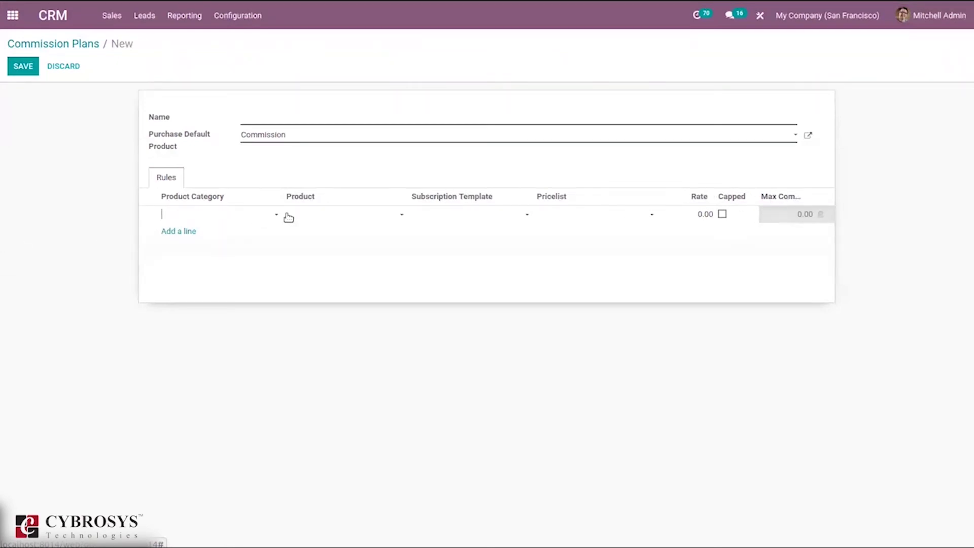
left_click(720, 215)
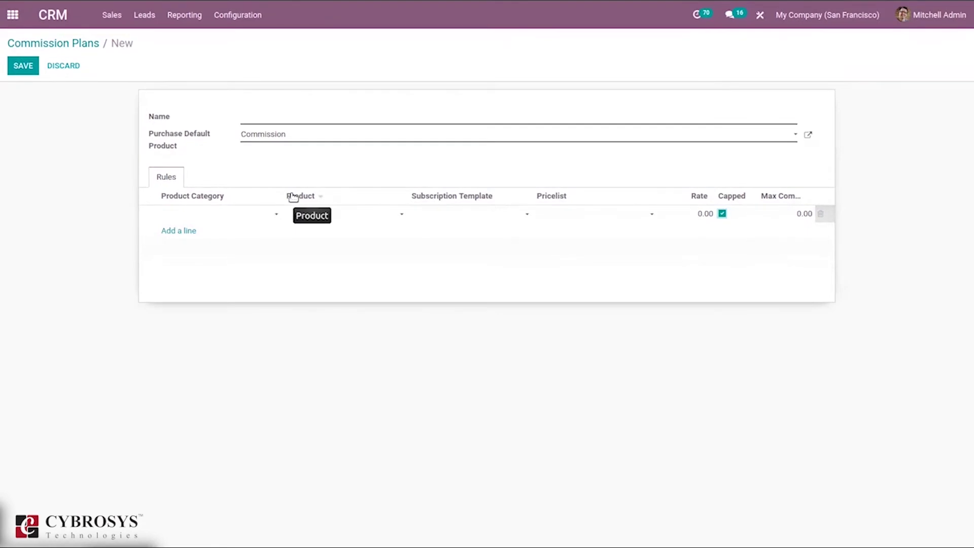
left_click(74, 46)
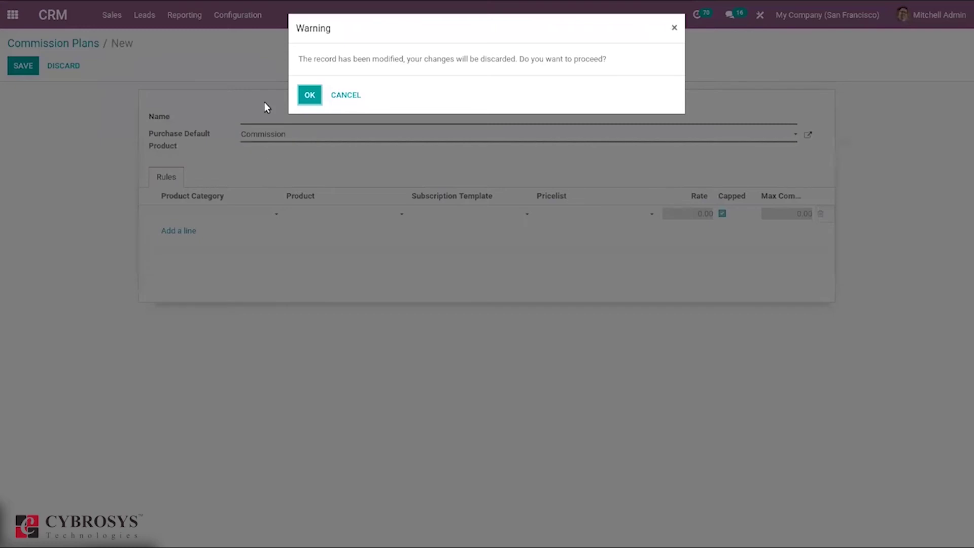
left_click(312, 92)
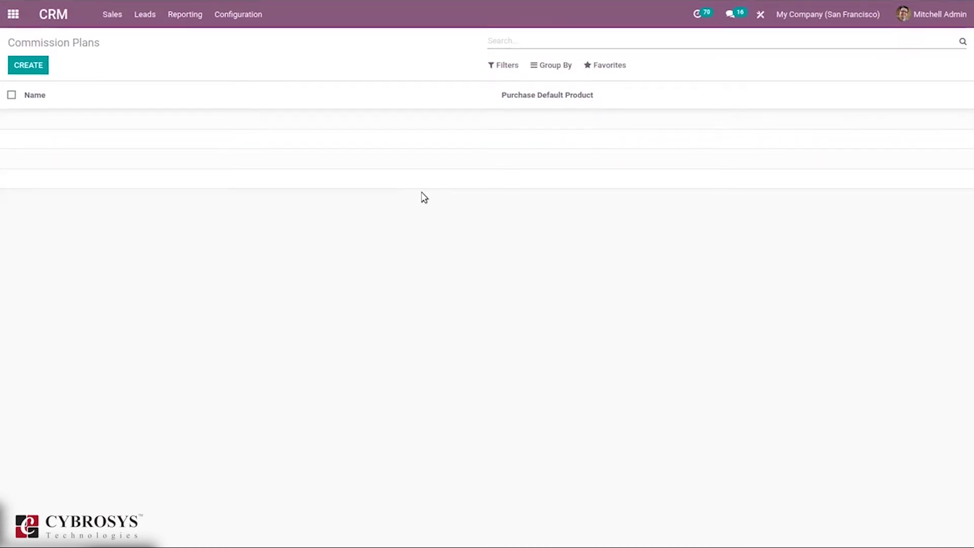
- Look over the leads list and view the Design Software Info lead, returning to the list
left_click(237, 14)
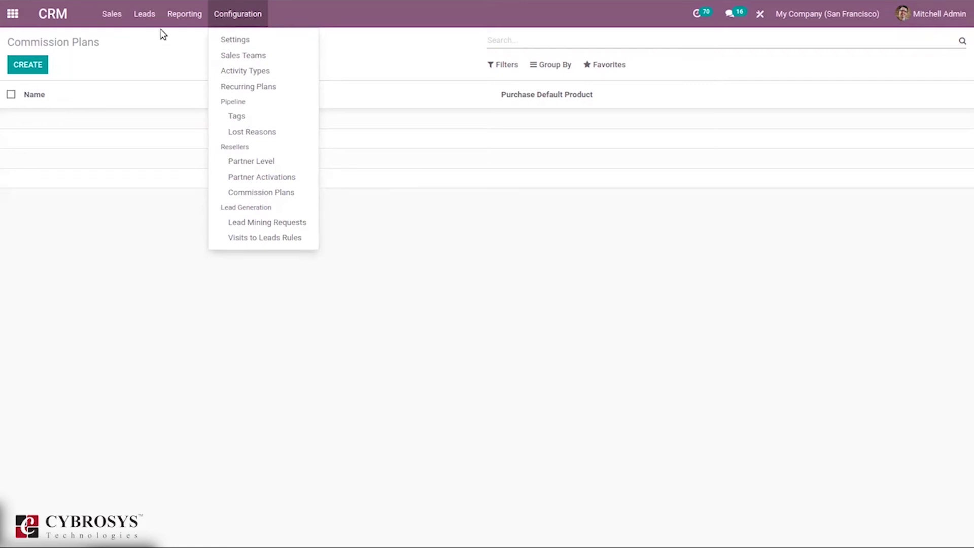
left_click(142, 14)
left_click(184, 14)
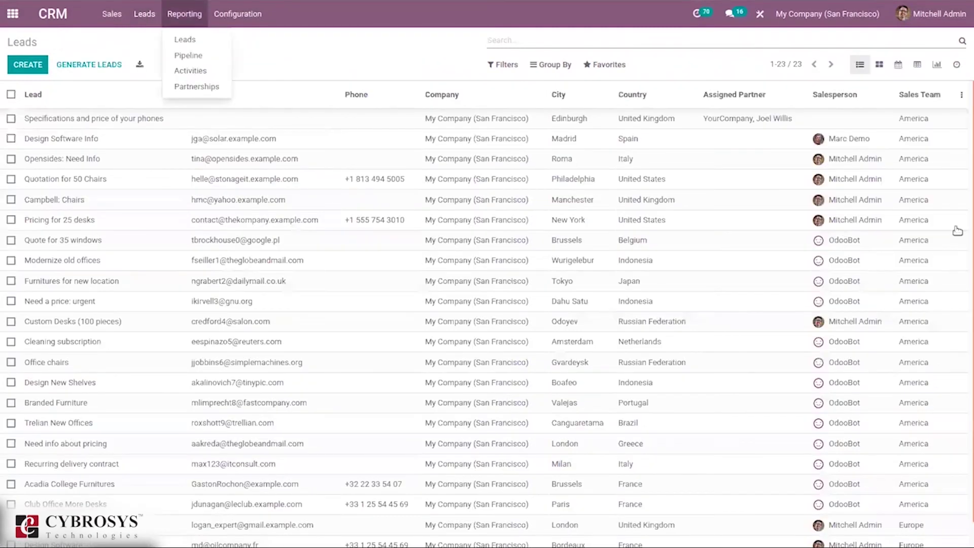
mouse_move(237, 14)
scroll(171, 123, "down", 1)
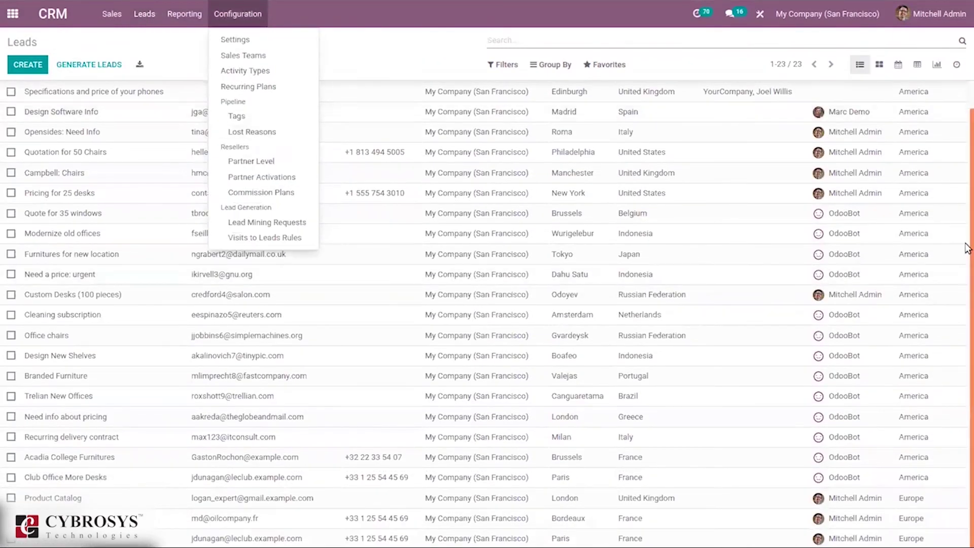
scroll(171, 124, "up", 1)
left_click(416, 69)
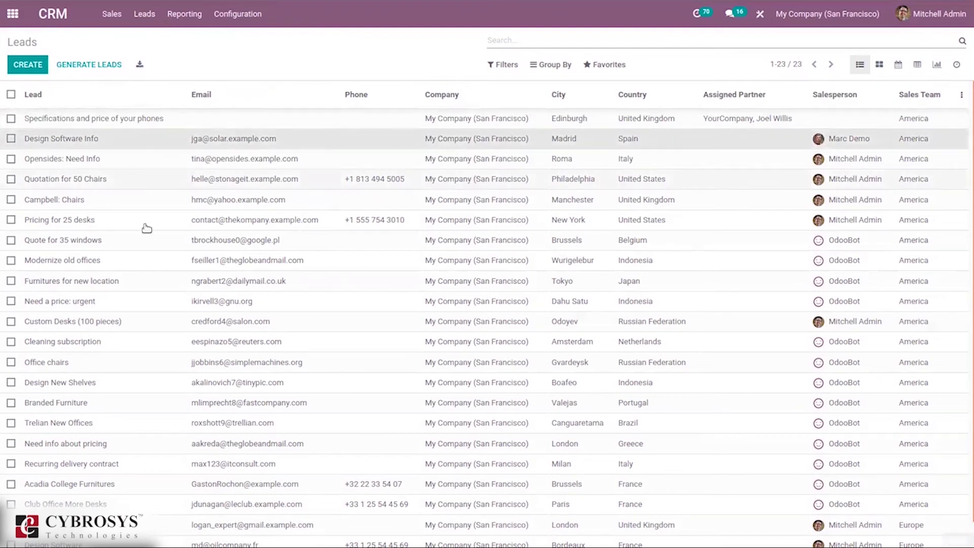
left_click(170, 137)
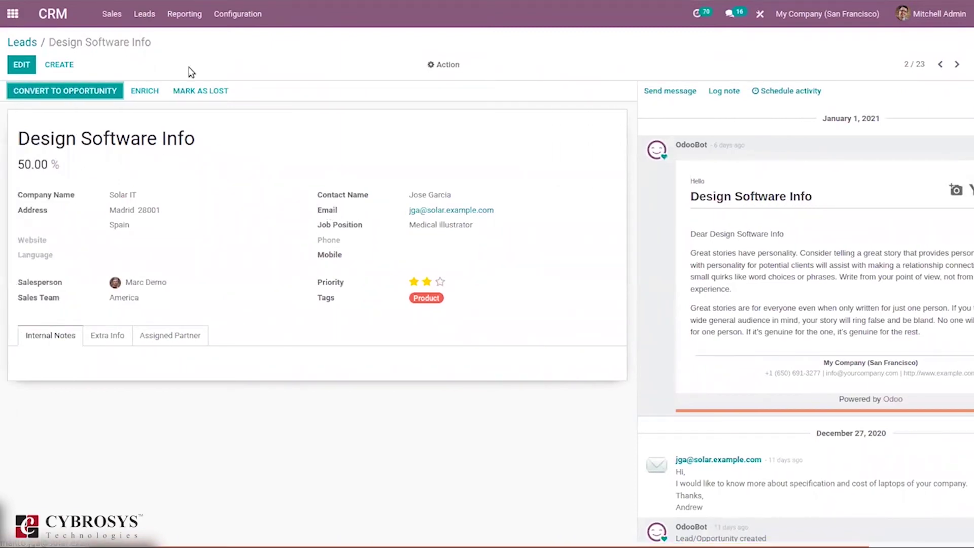
left_click(28, 43)
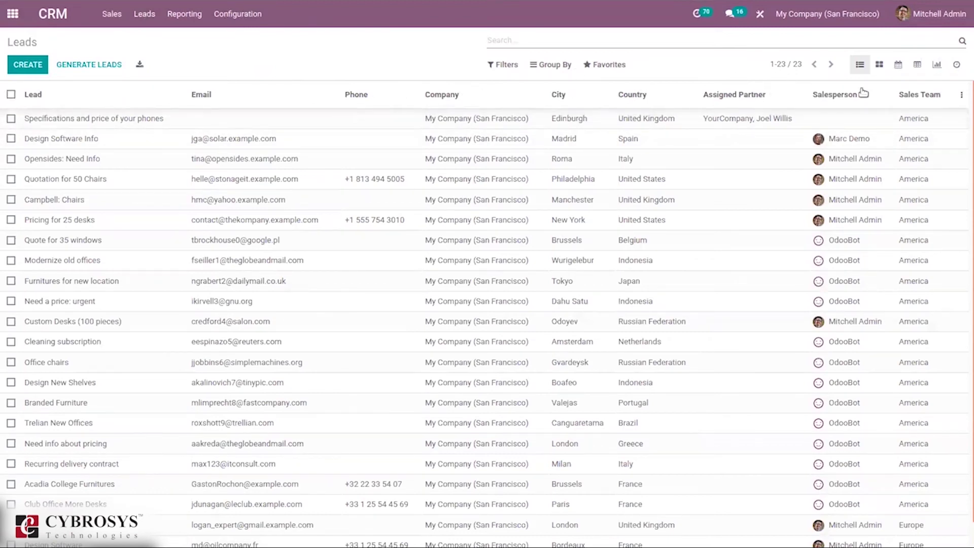
- Open the Quotation for 50 Chairs lead for editing and examine its extra tracking information, assigned partner details and internal notes
left_click(173, 175)
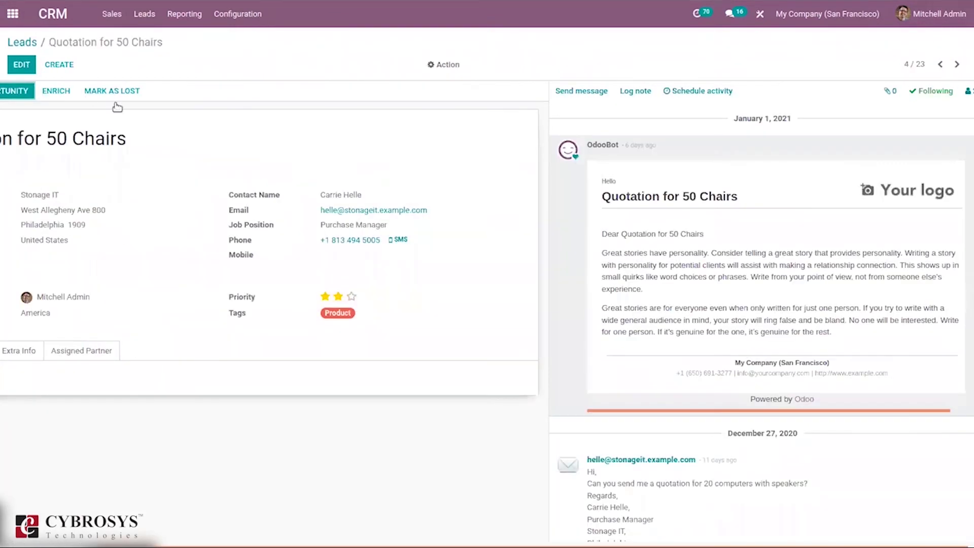
left_click(10, 66)
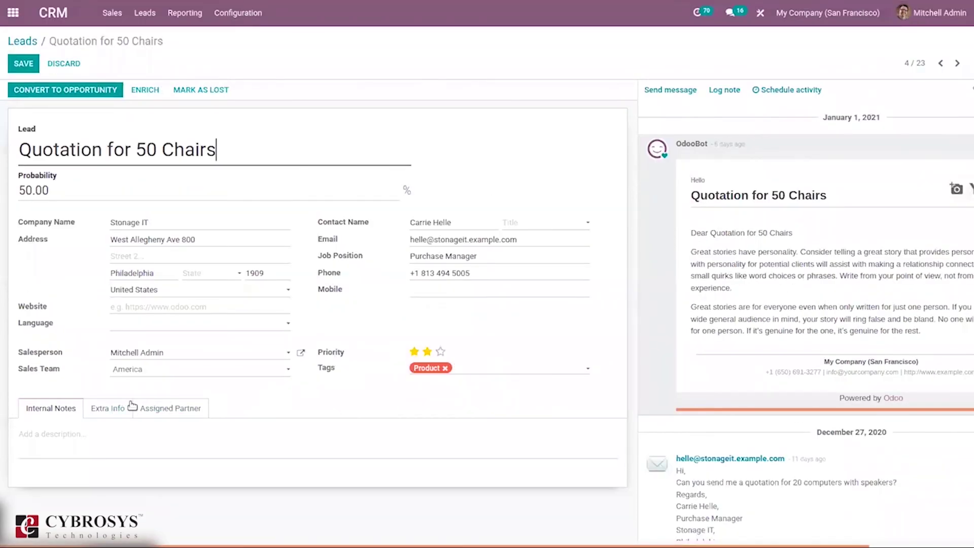
left_click(105, 408)
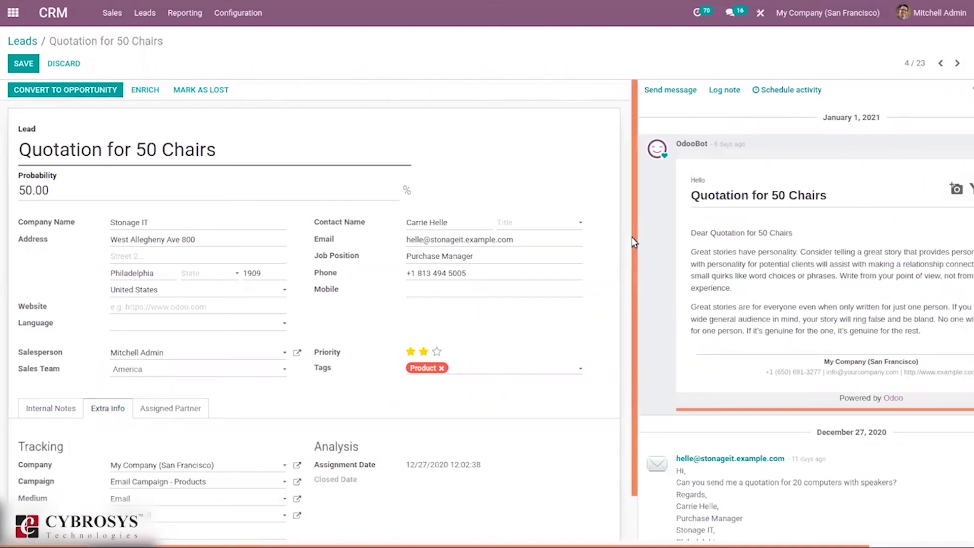
scroll(633, 243, "down", 1)
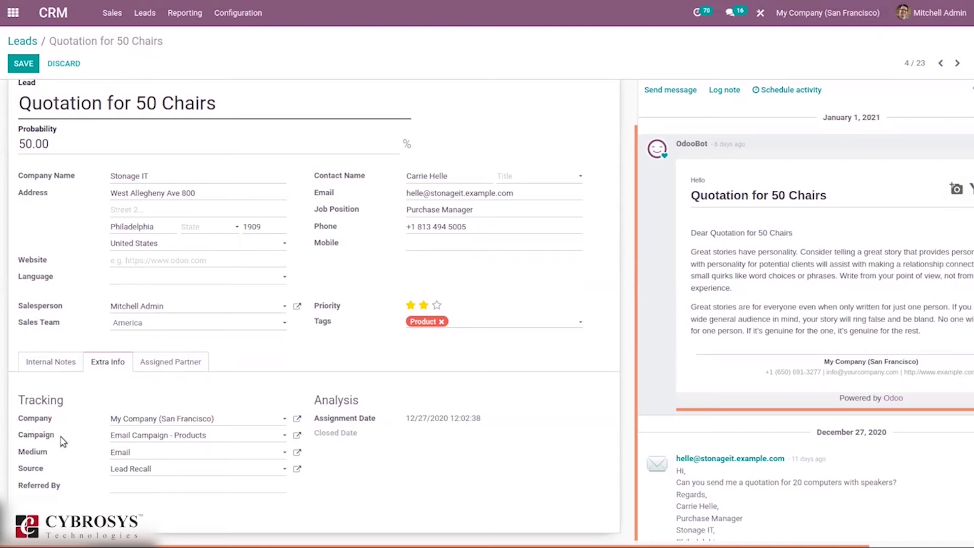
mouse_move(34, 437)
mouse_move(24, 452)
mouse_move(31, 474)
left_click(149, 365)
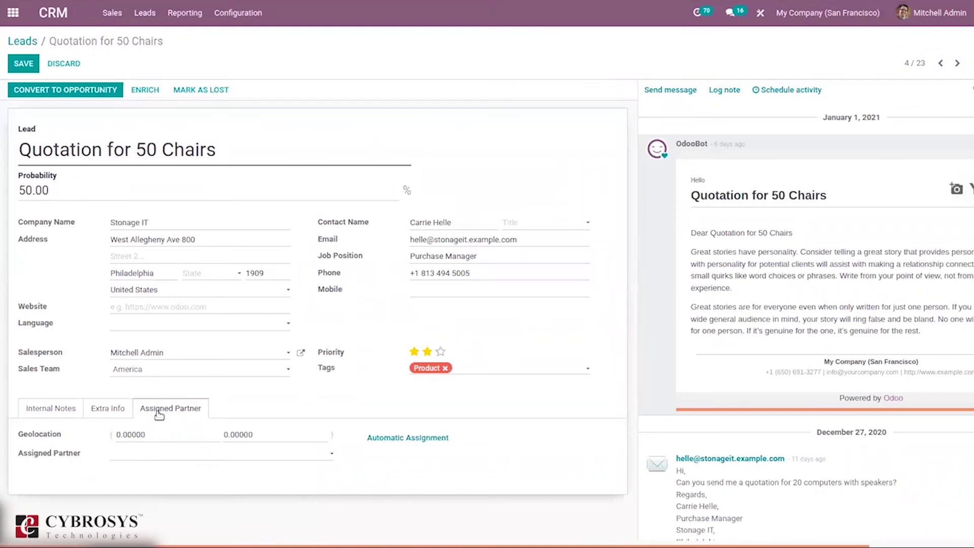
left_click(121, 458)
left_click(191, 497)
left_click(64, 409)
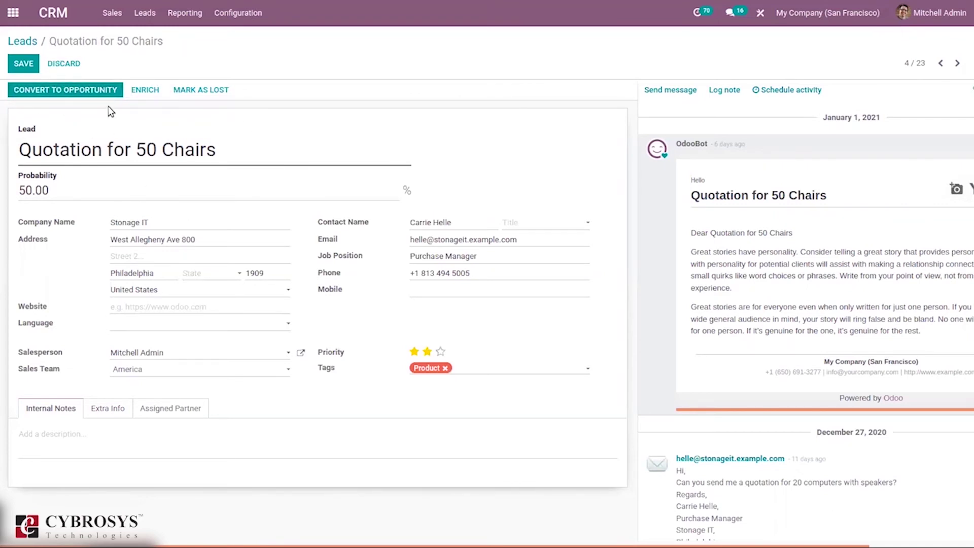
- Try the merge, link to an existing customer and do not link options for converting the lead to an opportunity, and cancel the conversion
left_click(66, 90)
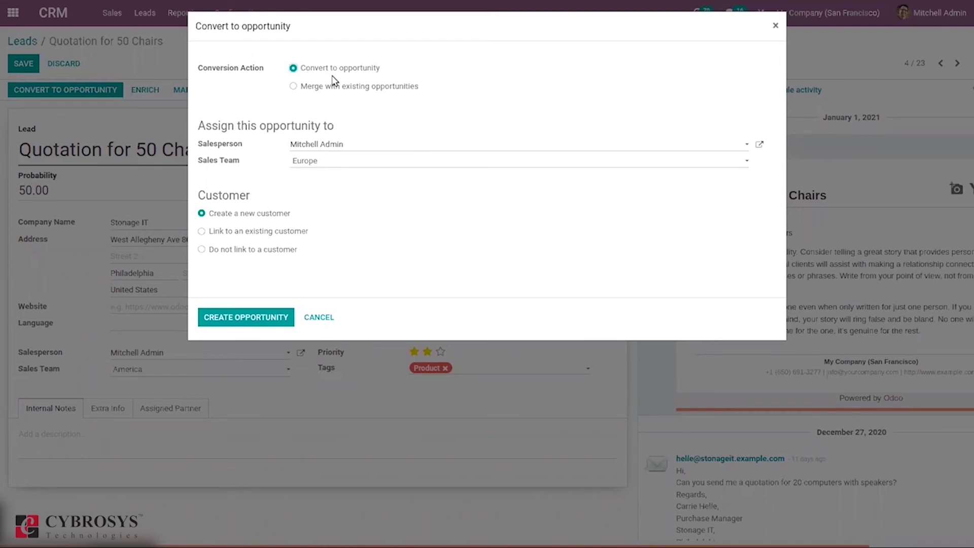
left_click(359, 87)
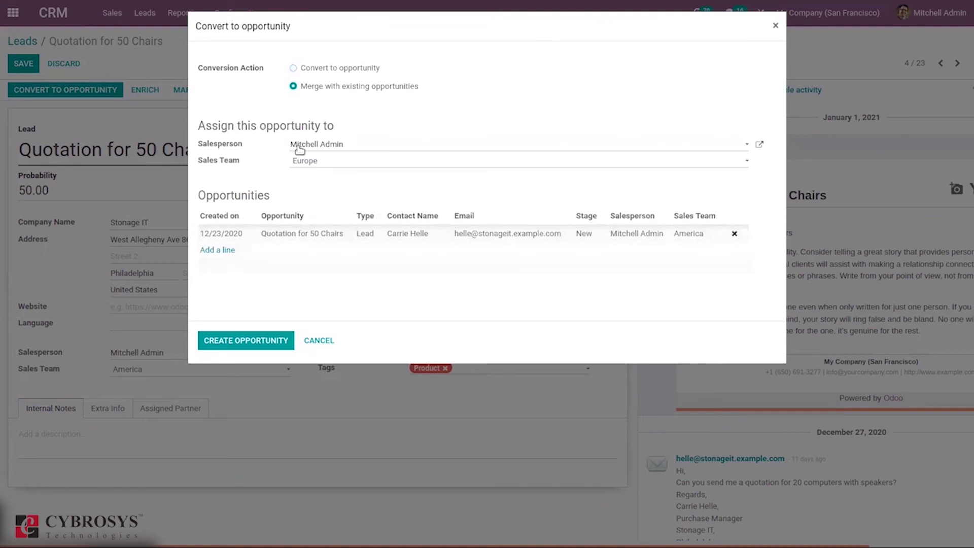
left_click(335, 72)
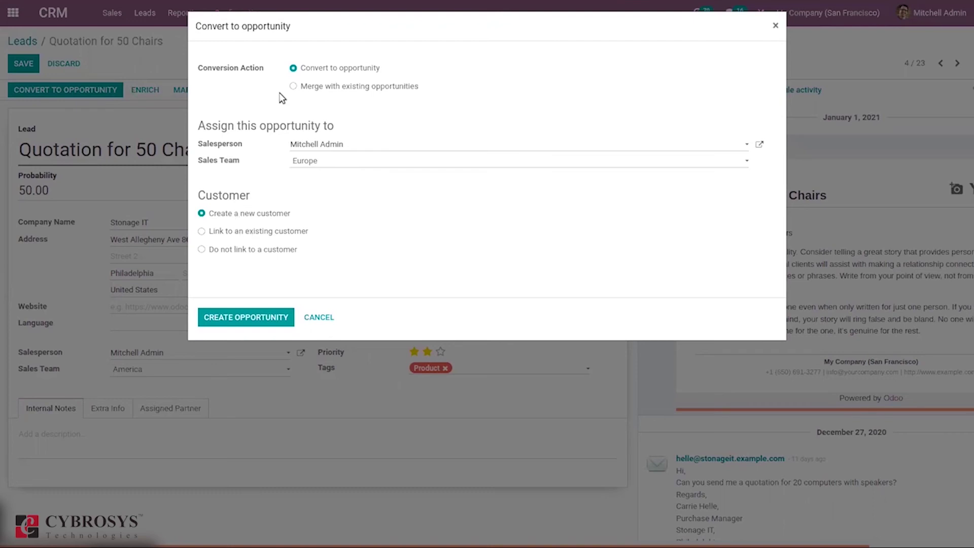
left_click(247, 234)
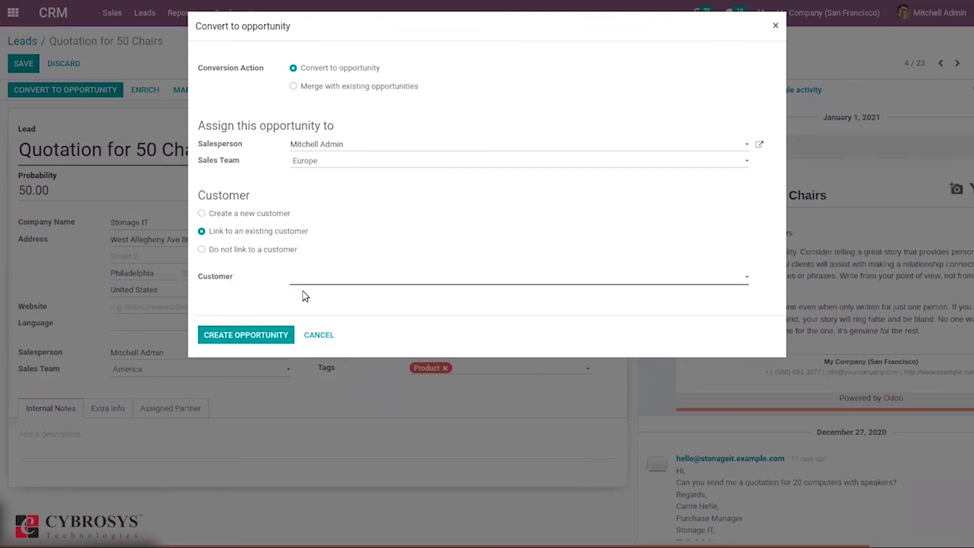
left_click(245, 251)
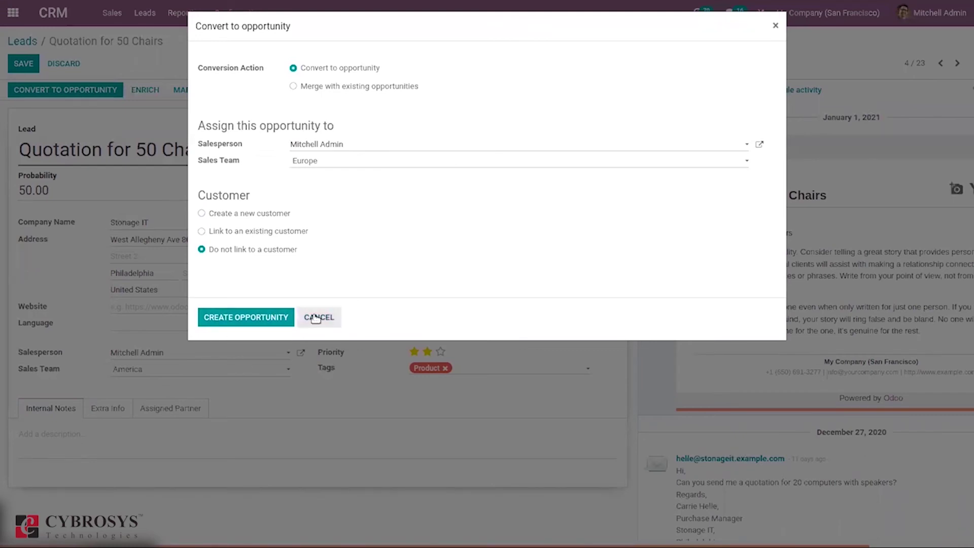
left_click(316, 317)
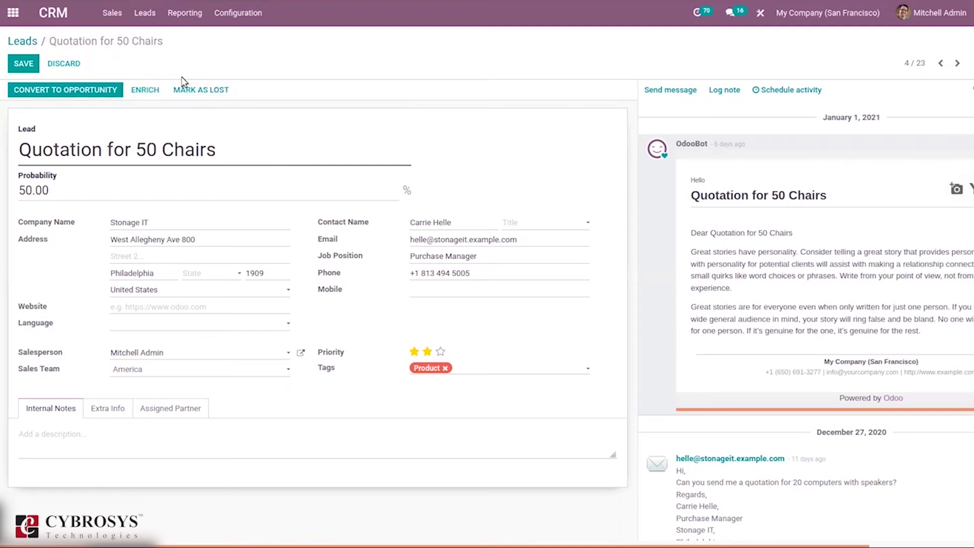
- Mark the Quotation for 50 Chairs lead as lost and look over the filters of the sales pipeline
left_click(205, 92)
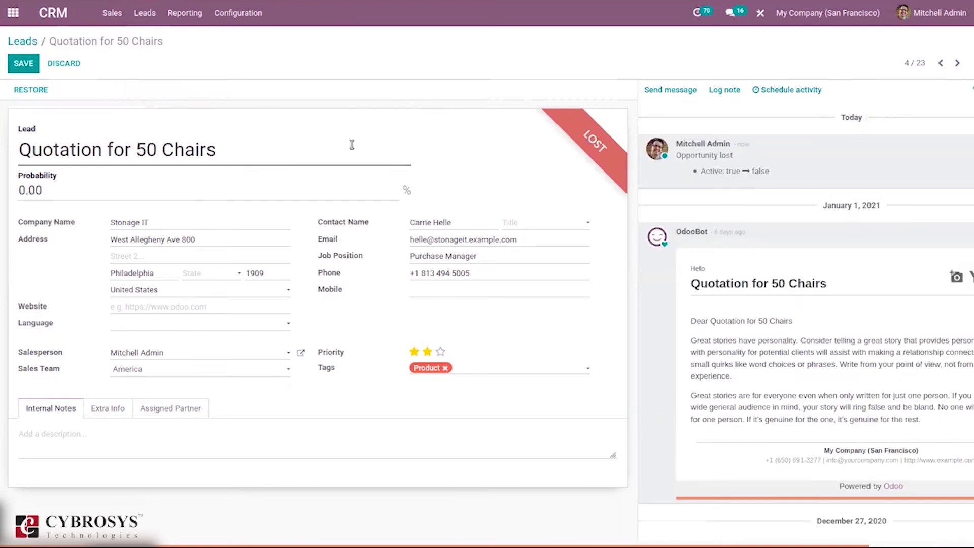
left_click(113, 12)
left_click(135, 41)
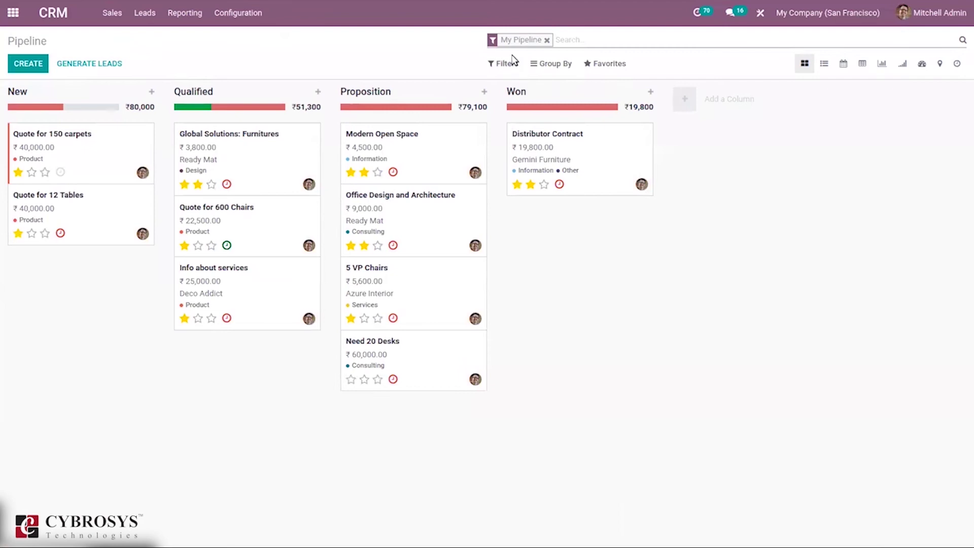
left_click(503, 63)
left_click(518, 79)
- Filter the leads list to show the lost leads
left_click(145, 13)
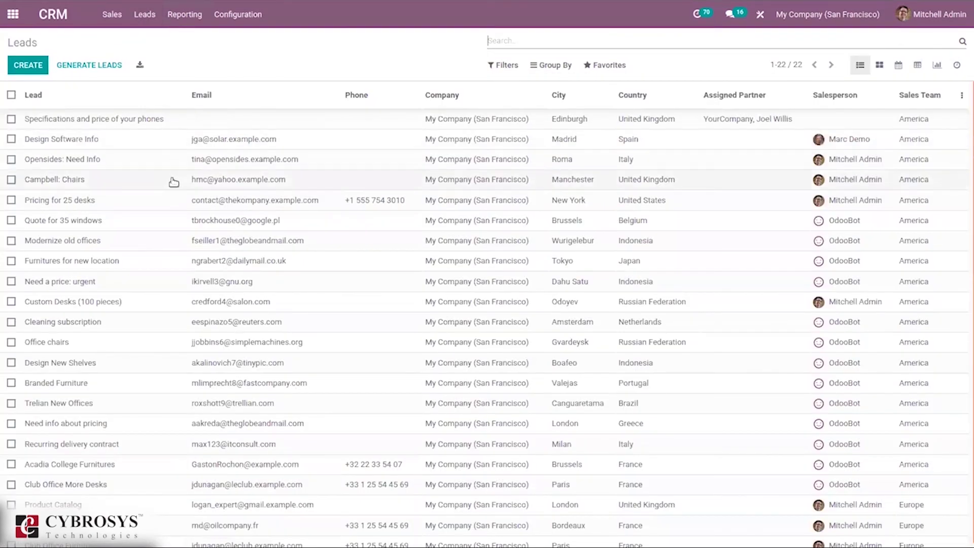
scroll(431, 102, "down", 1)
left_click(503, 64)
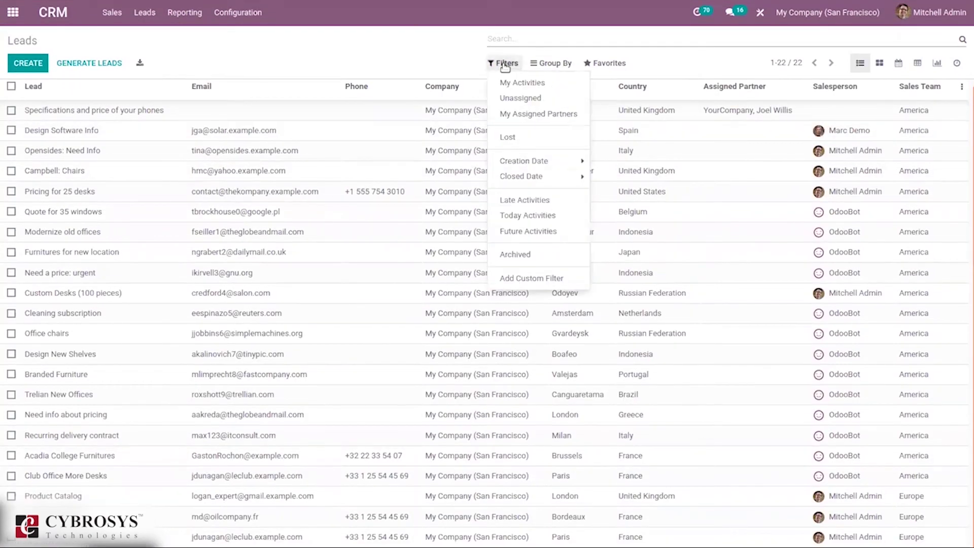
left_click(526, 138)
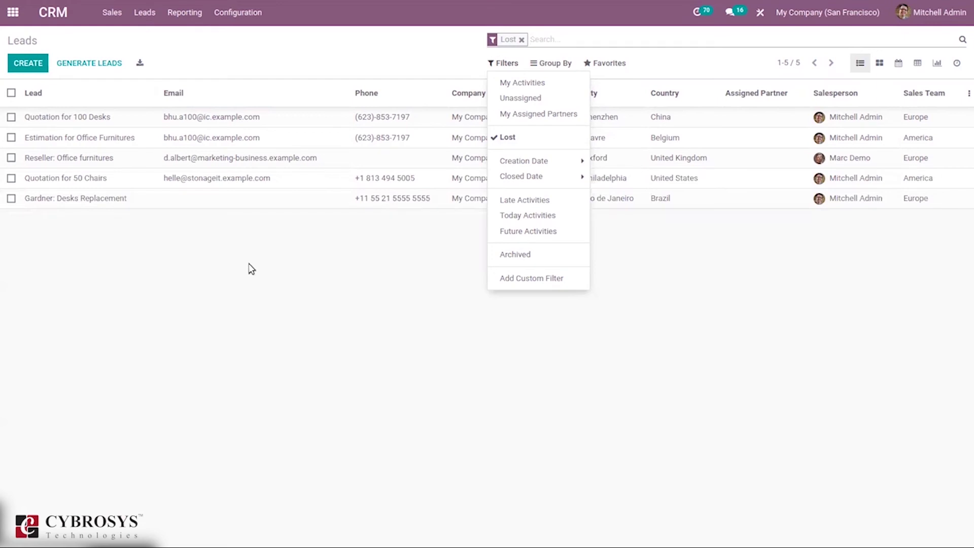
- Remove the Lost filter from the leads list
left_click(512, 137)
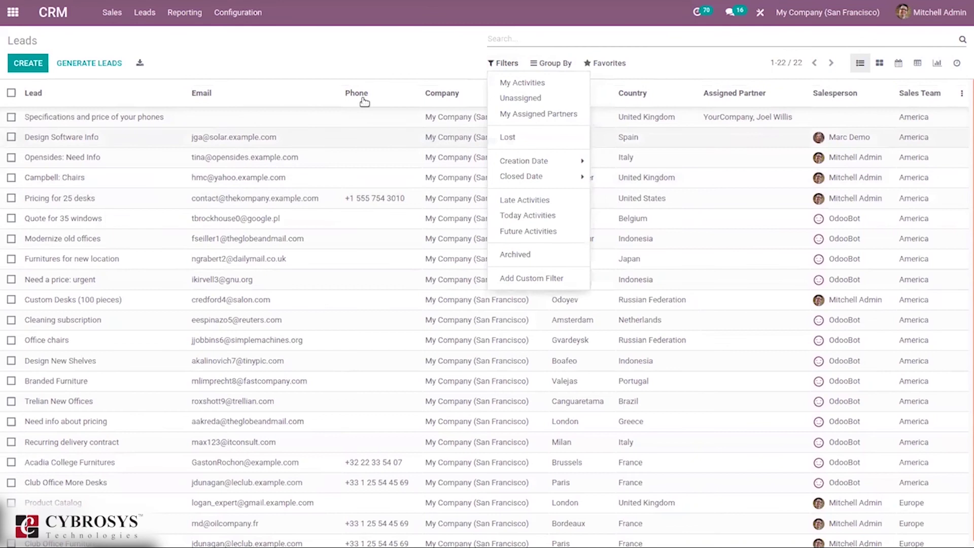
left_click(397, 72)
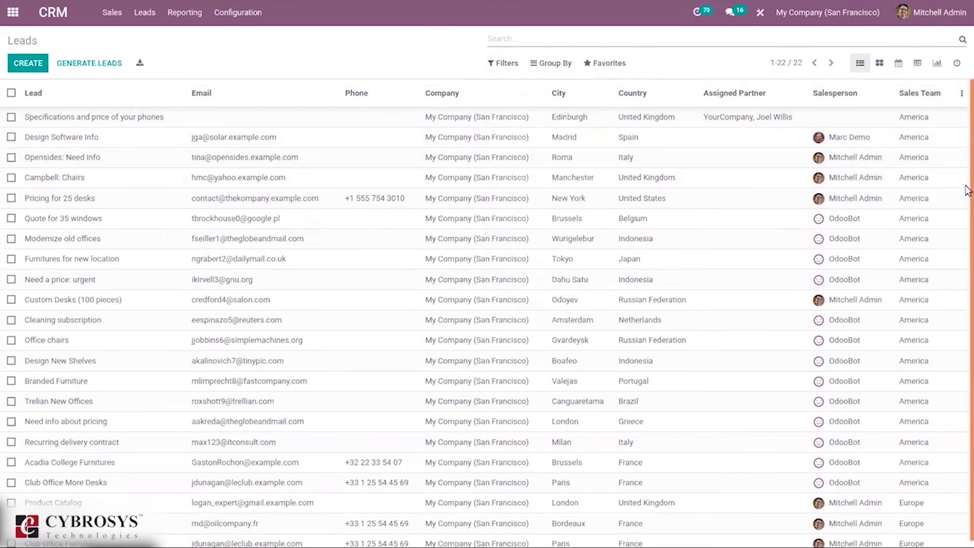
- Look at the Pricing for 25 desks lead and a blank new lead form, returning to the leads list
left_click(505, 193)
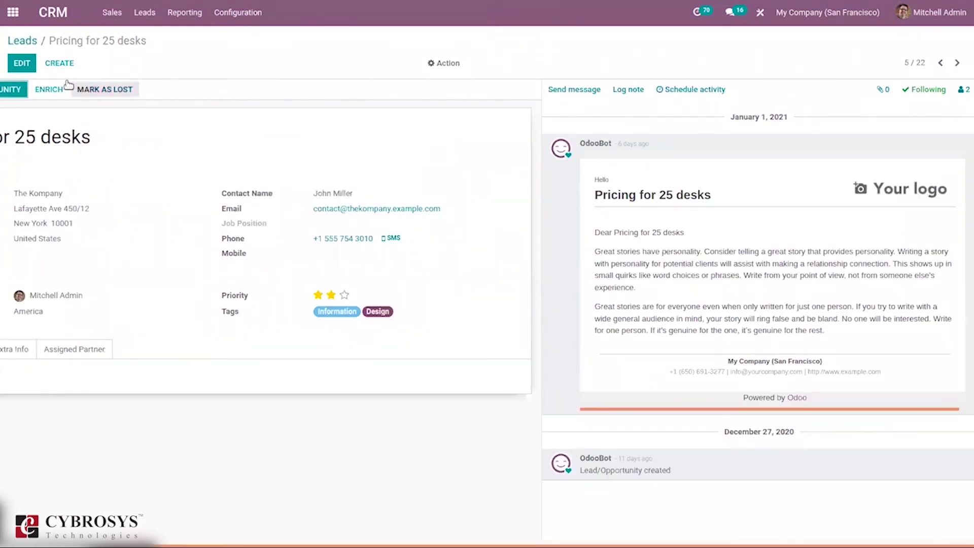
left_click(22, 43)
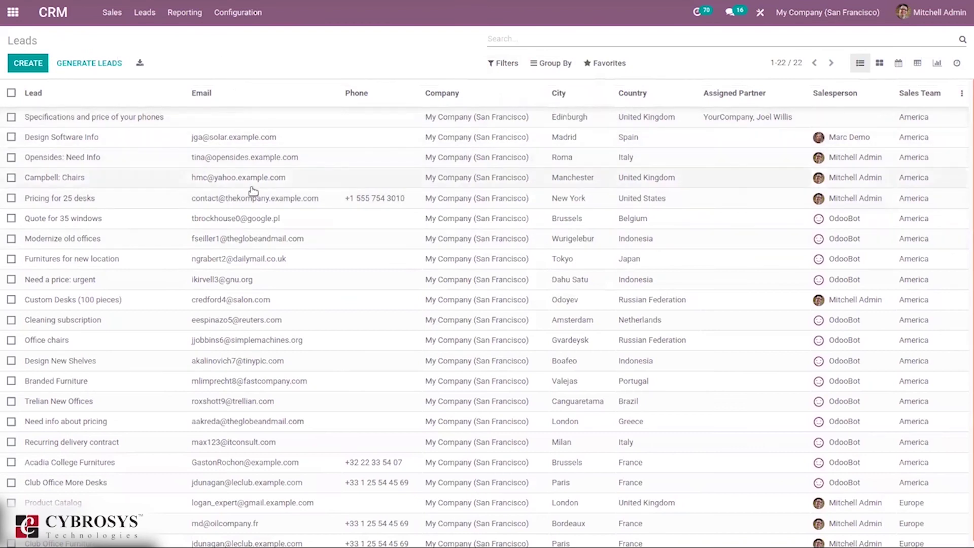
left_click(26, 63)
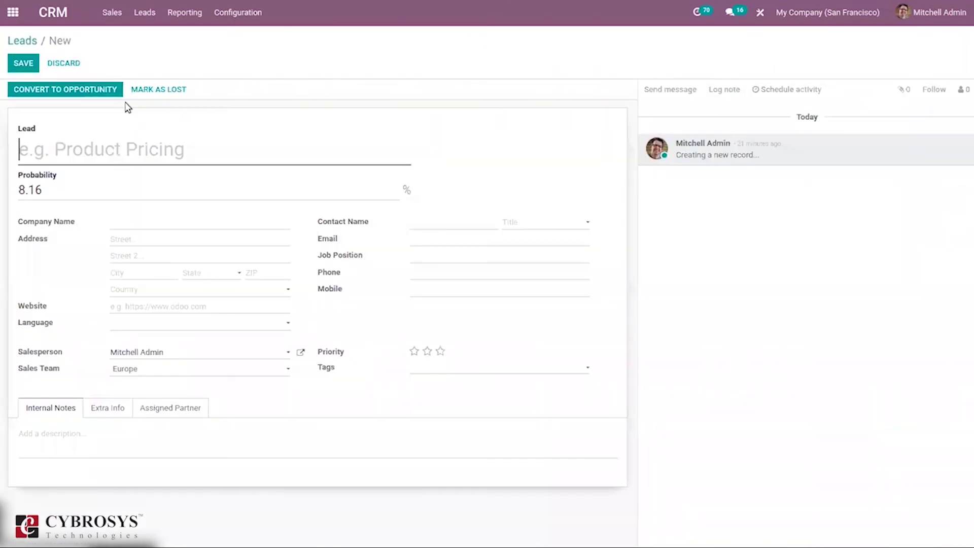
left_click(24, 41)
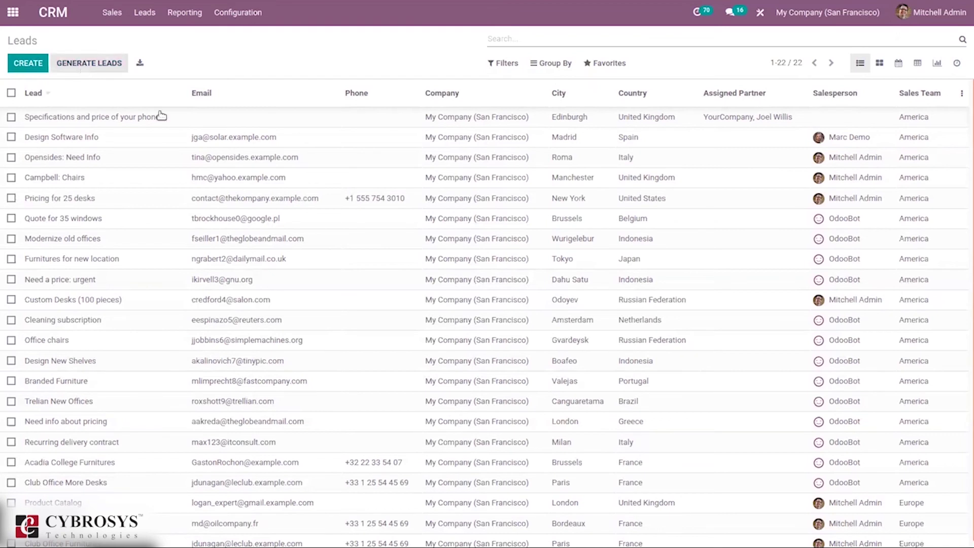
- Try generating leads for Companies and their Contacts, switch back to Companies with Filter on Size enabled, and cancel the lead generation
left_click(91, 61)
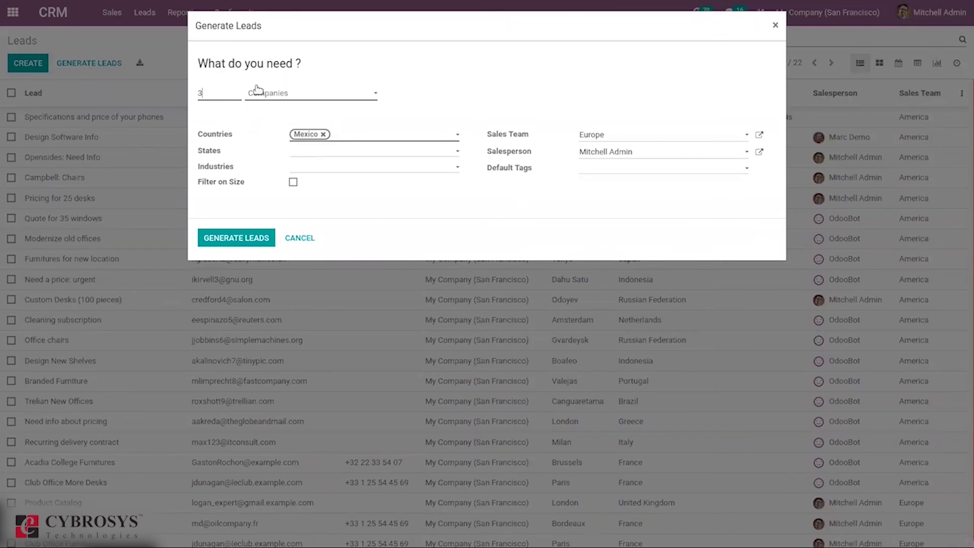
left_click(275, 98)
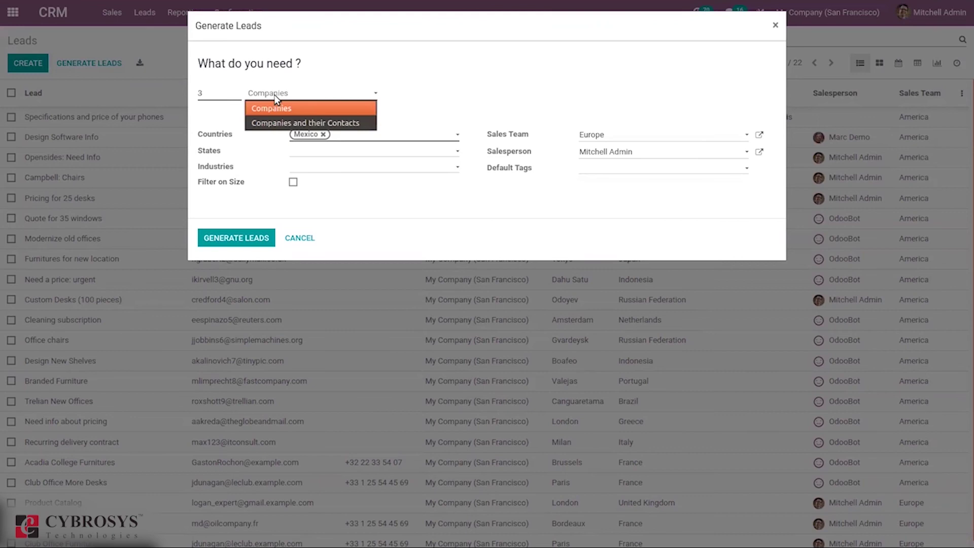
left_click(284, 124)
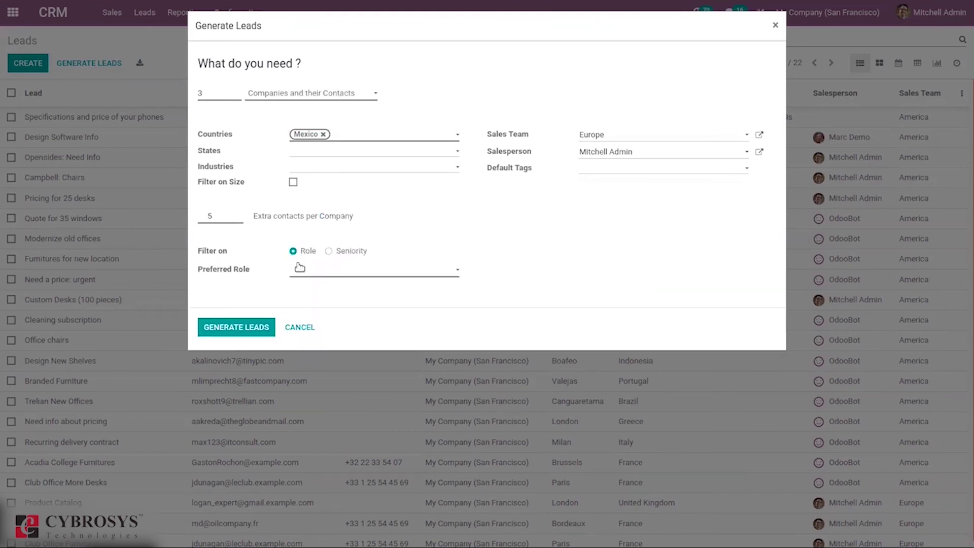
left_click(278, 90)
left_click(281, 106)
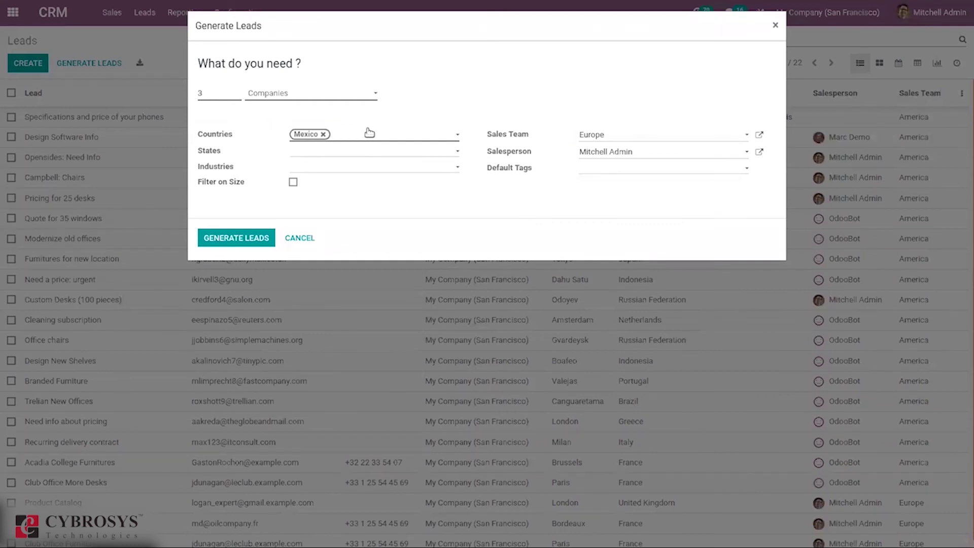
left_click(294, 183)
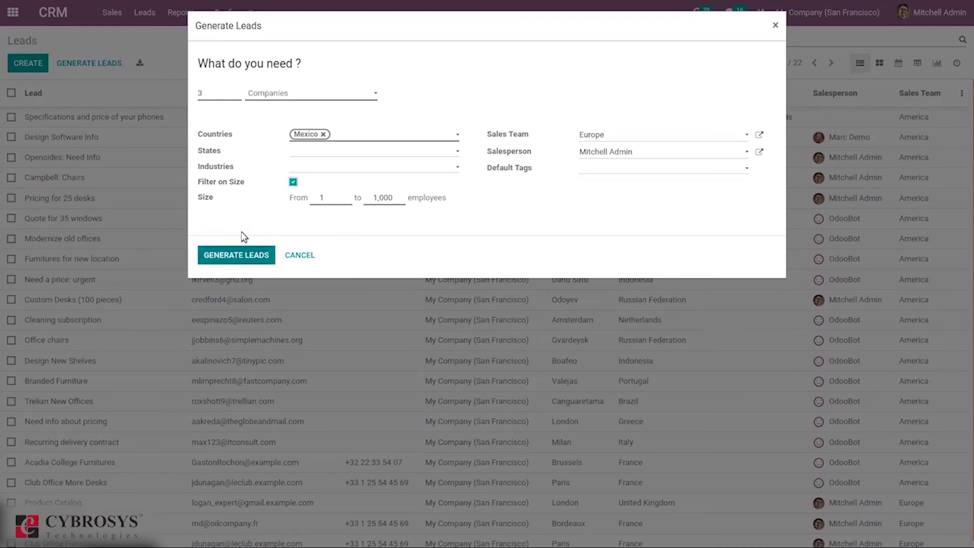
left_click(288, 255)
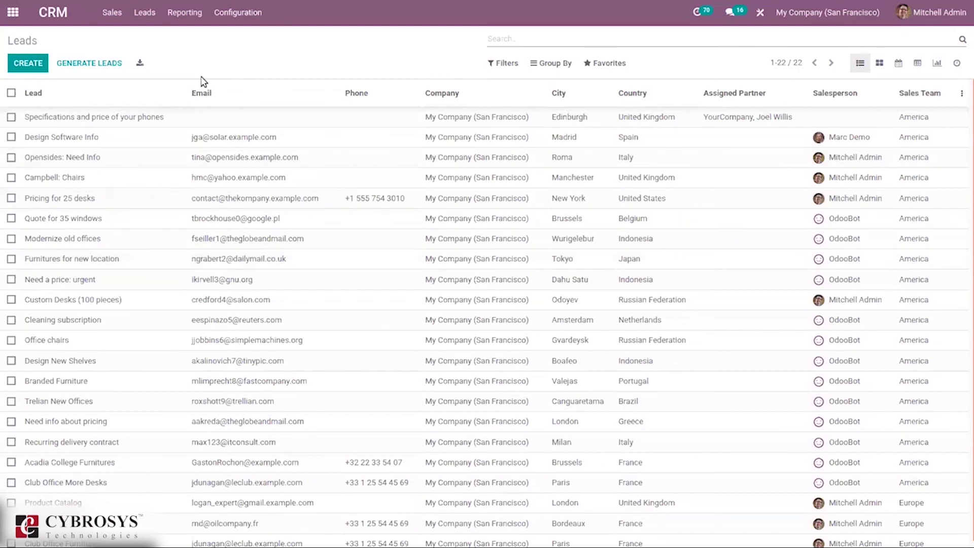
- Open the sales pipeline, look at its lead generation options and cancel without generating leads
left_click(112, 12)
left_click(128, 40)
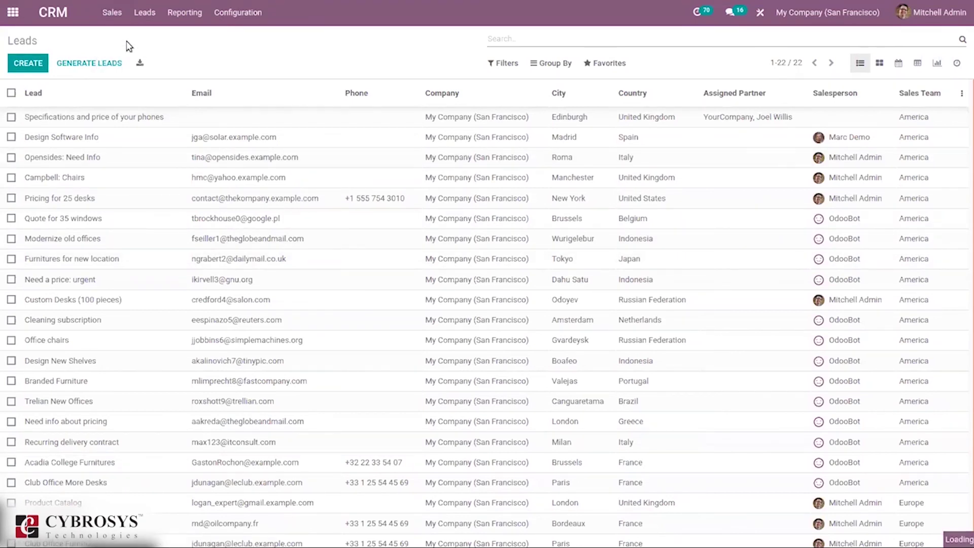
left_click(80, 64)
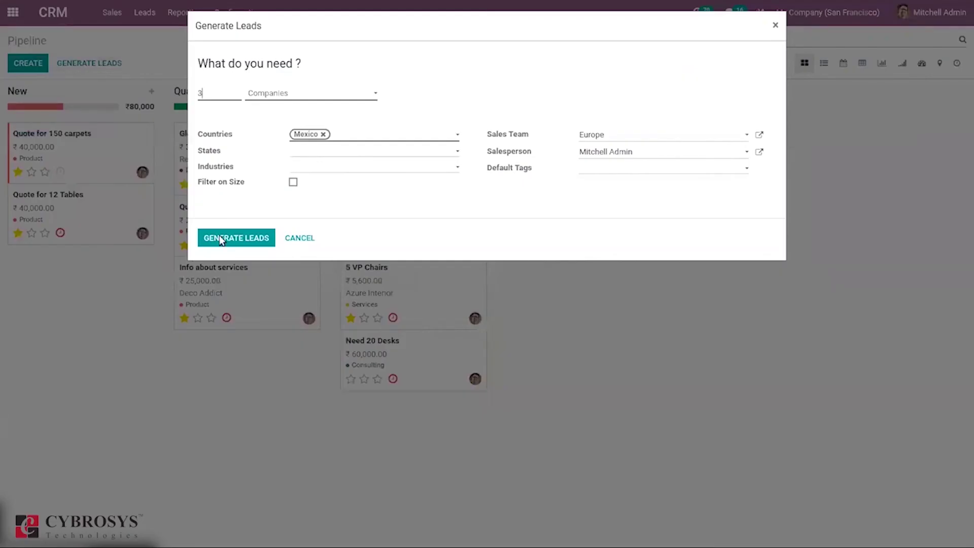
left_click(300, 239)
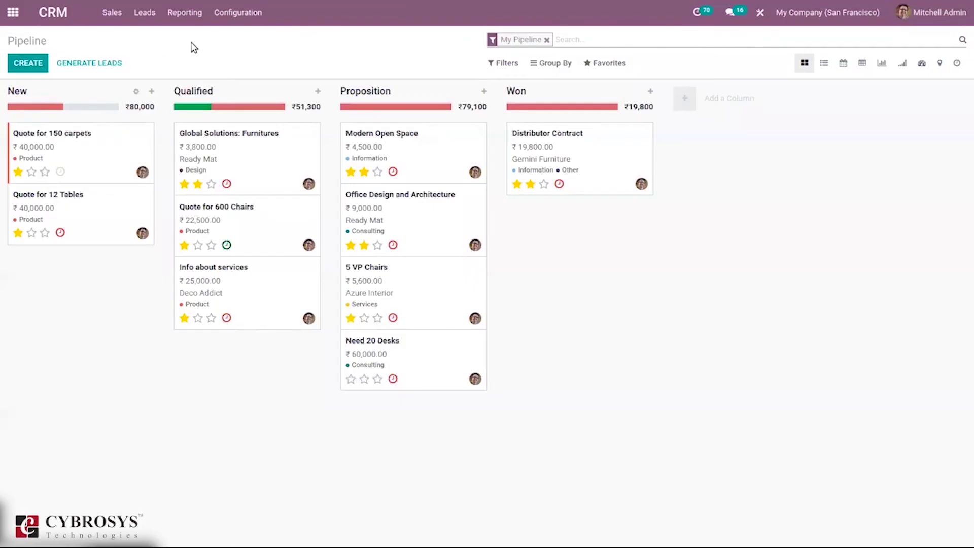
- Open the CRM settings and examine the Lead Generation options, including Visits to Leads, Lead Enrichment and Lead Mining
left_click(224, 12)
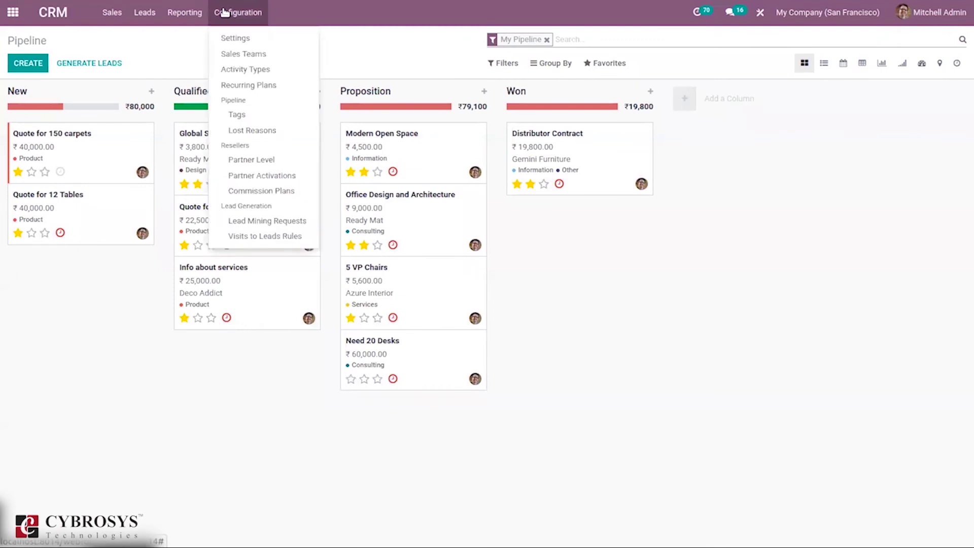
left_click(237, 40)
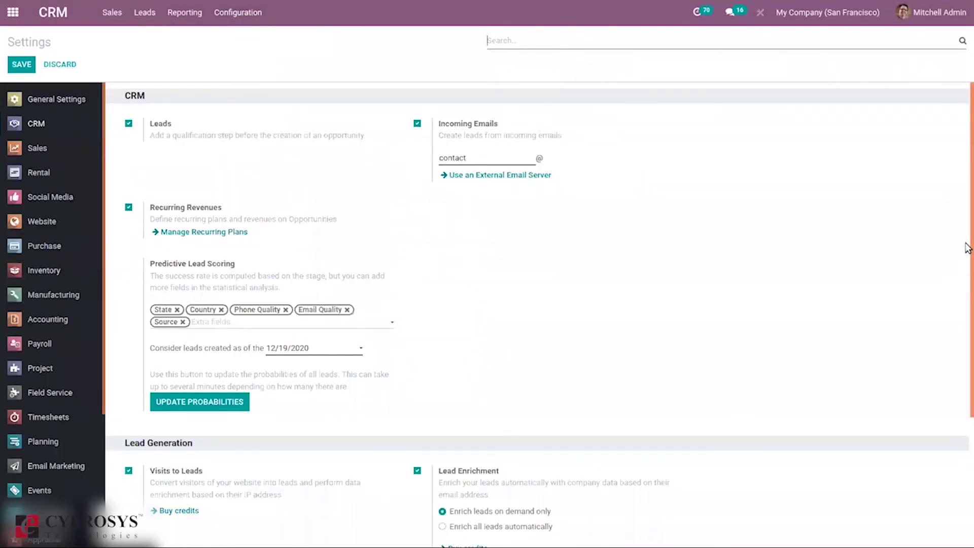
left_click_drag(969, 251, 967, 499)
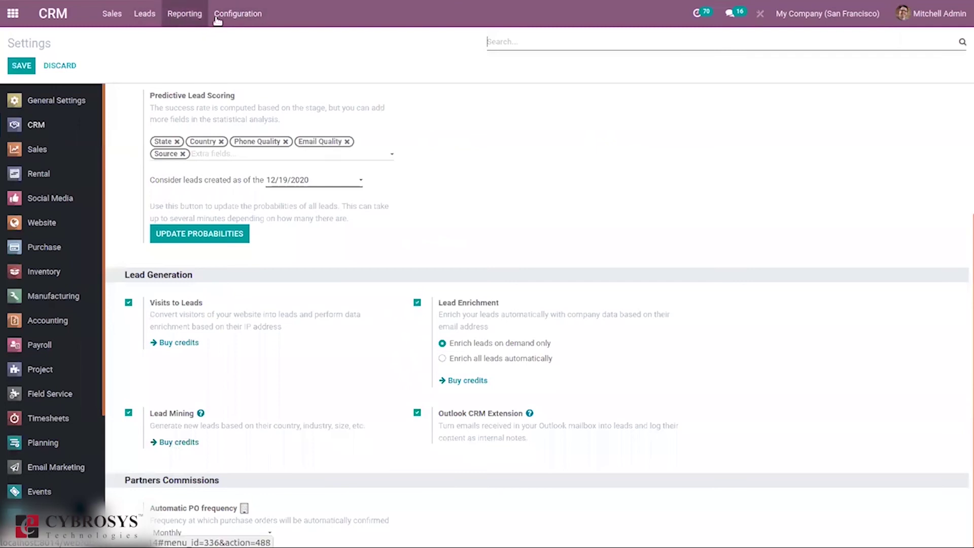
- Open a blank Visits to Leads rule and examine its website traffic and opportunity generation conditions
left_click(238, 12)
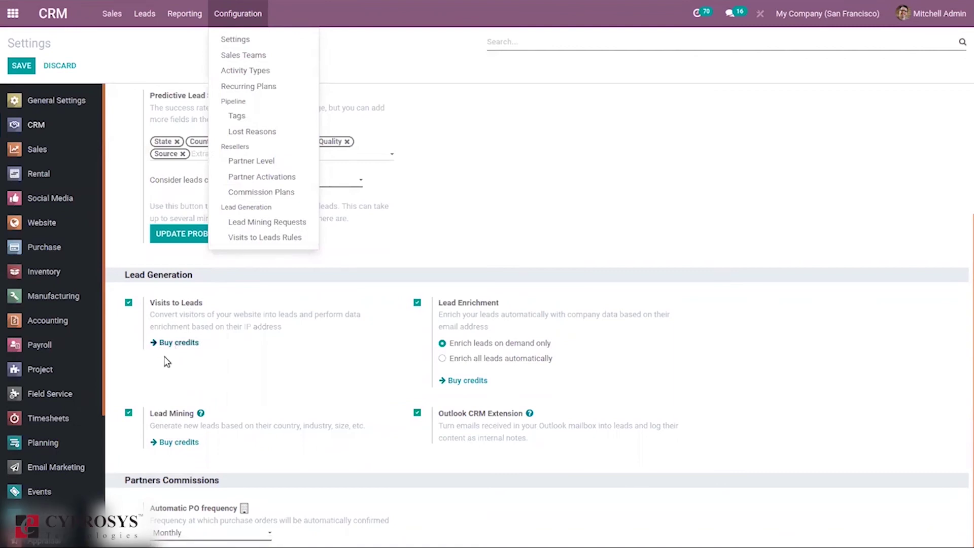
left_click(256, 237)
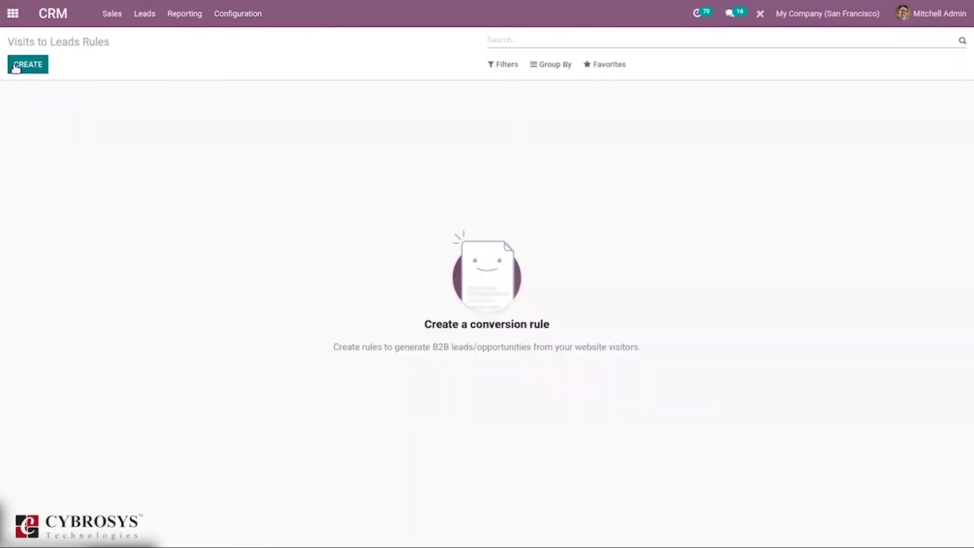
left_click(16, 67)
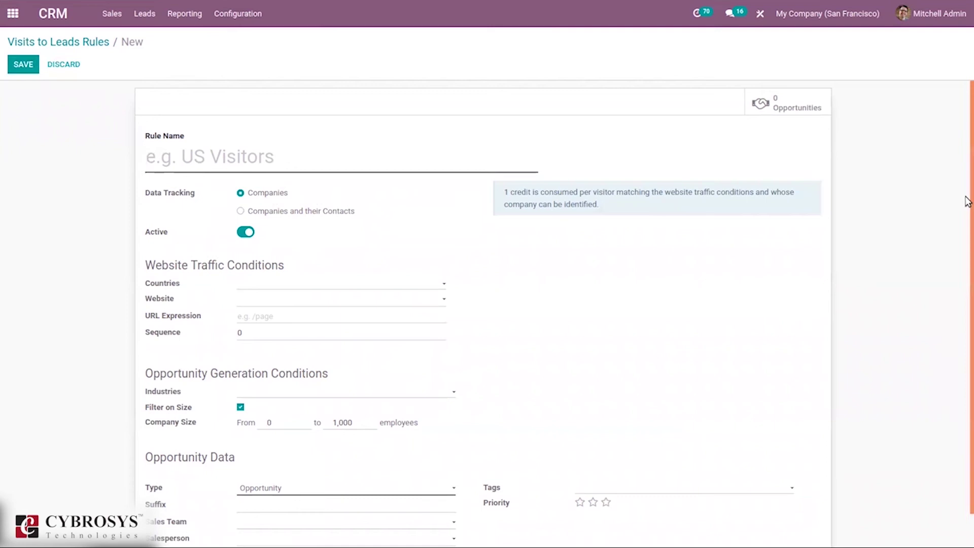
scroll(965, 200, "down", 1)
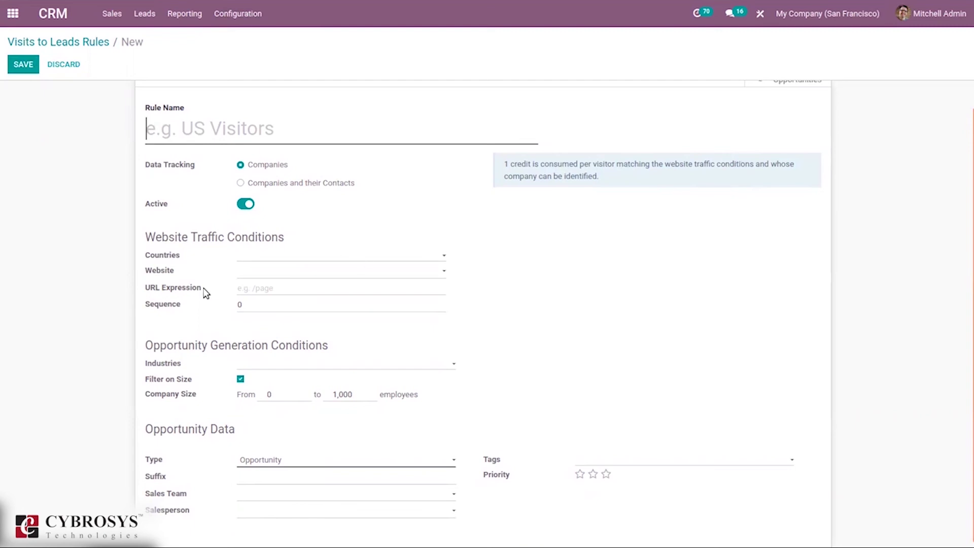
mouse_move(165, 261)
scroll(968, 238, "down", 1)
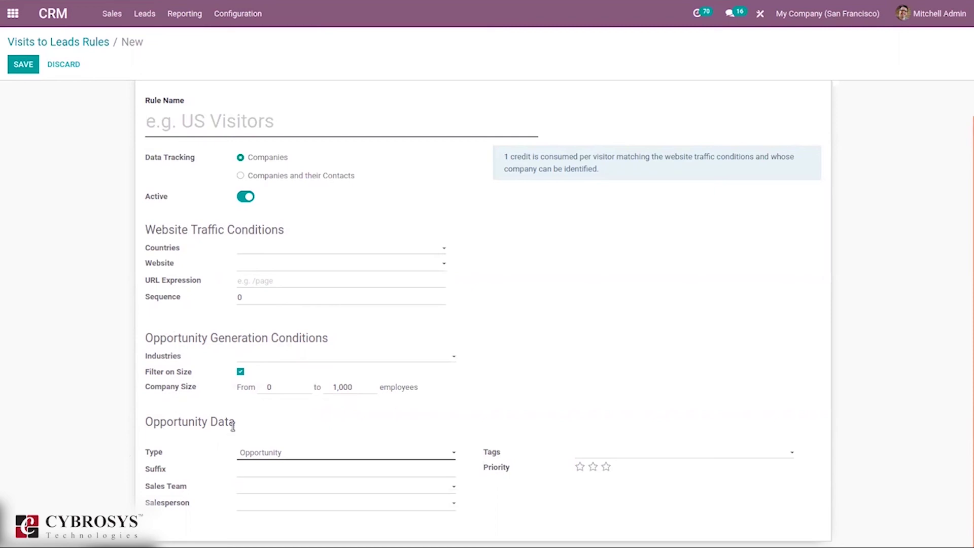
- View the rule's opportunity type choices, try Companies and their Contacts as data tracking, and discard the rule
left_click(257, 460)
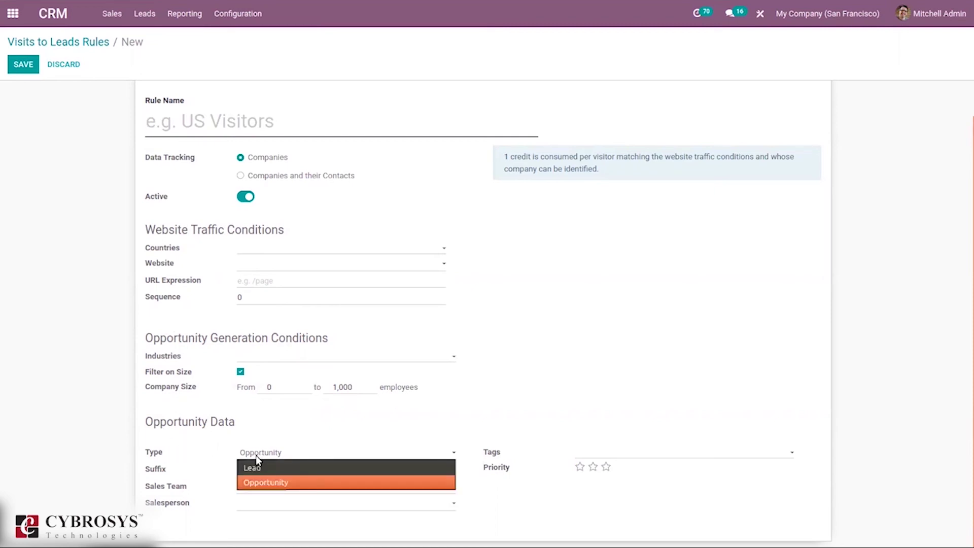
left_click(203, 444)
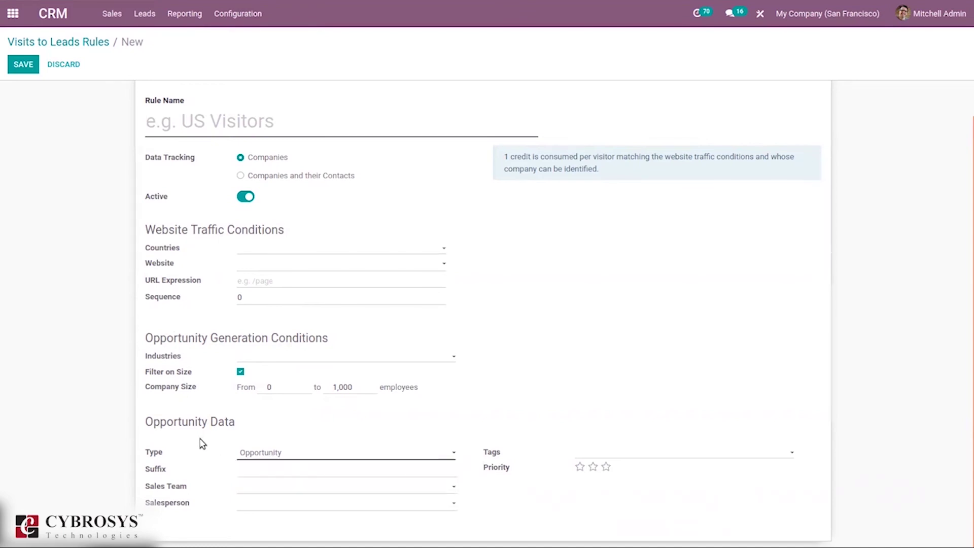
mouse_move(156, 471)
left_click(309, 178)
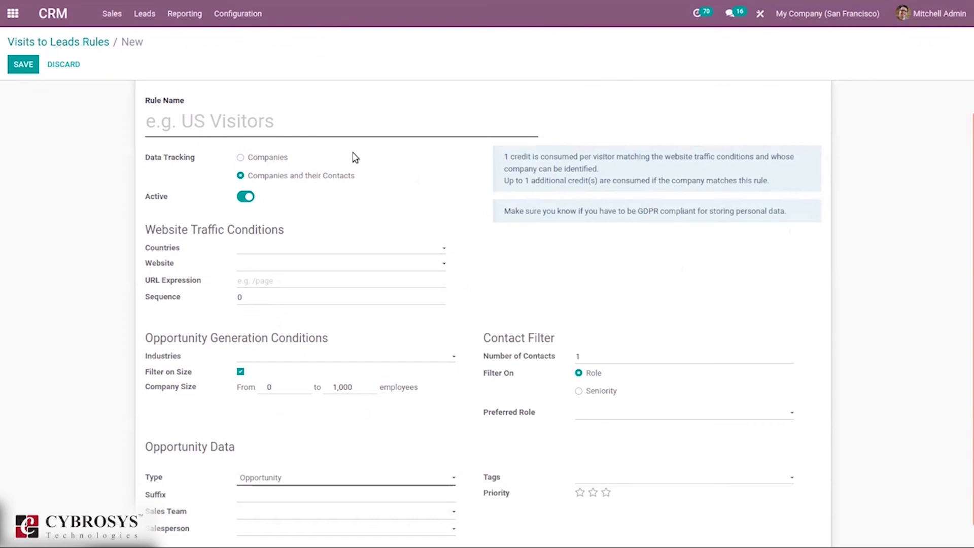
left_click(65, 46)
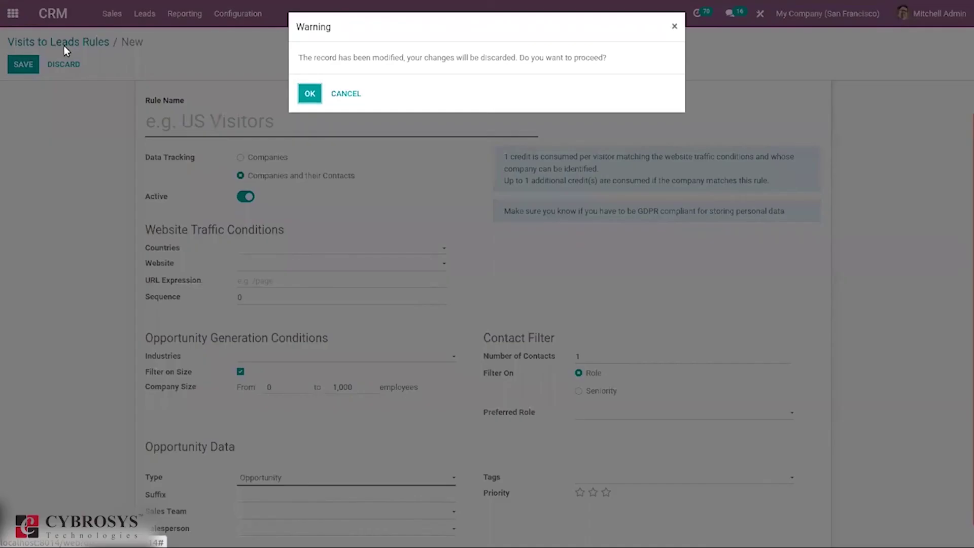
left_click(310, 94)
- Open the Lead Mining Requests, look at a blank request form and return to the list
left_click(231, 16)
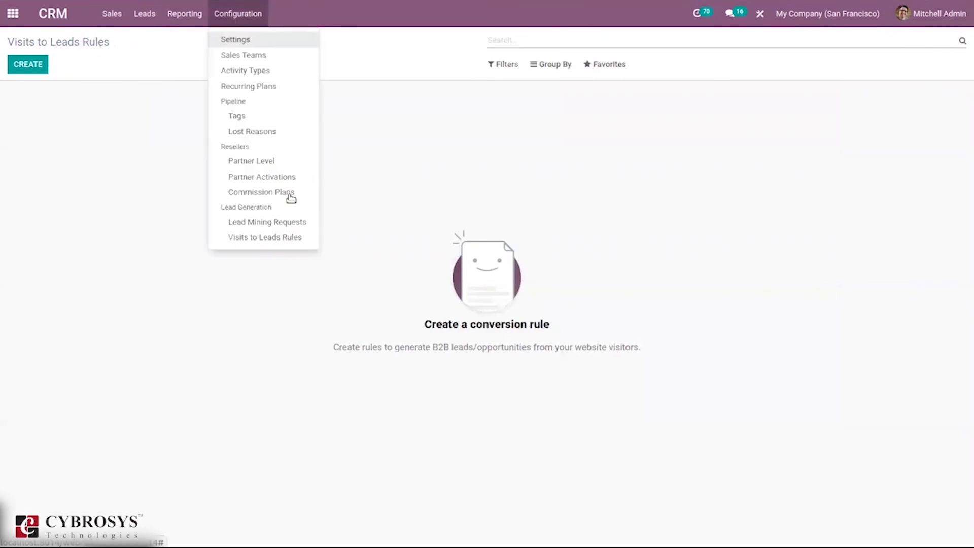
left_click(280, 236)
left_click(243, 12)
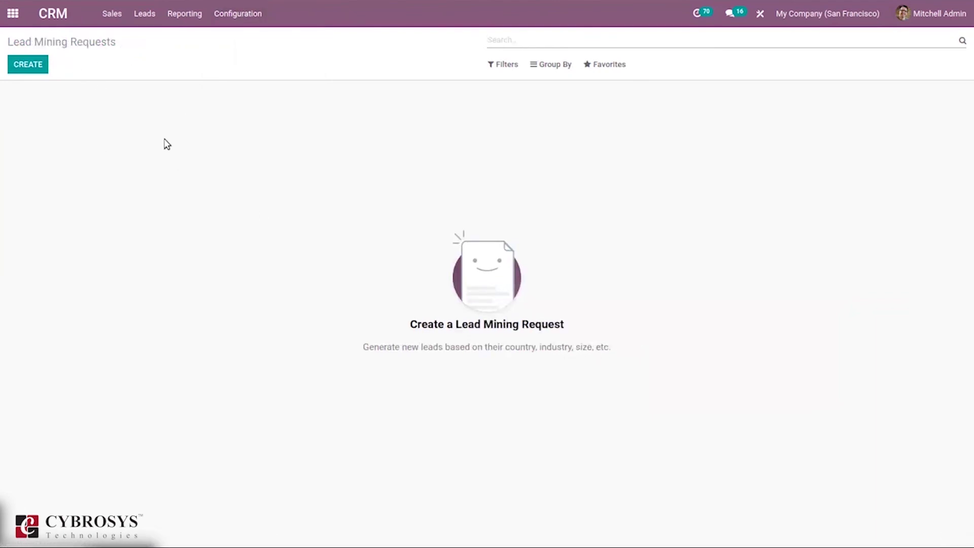
left_click(29, 67)
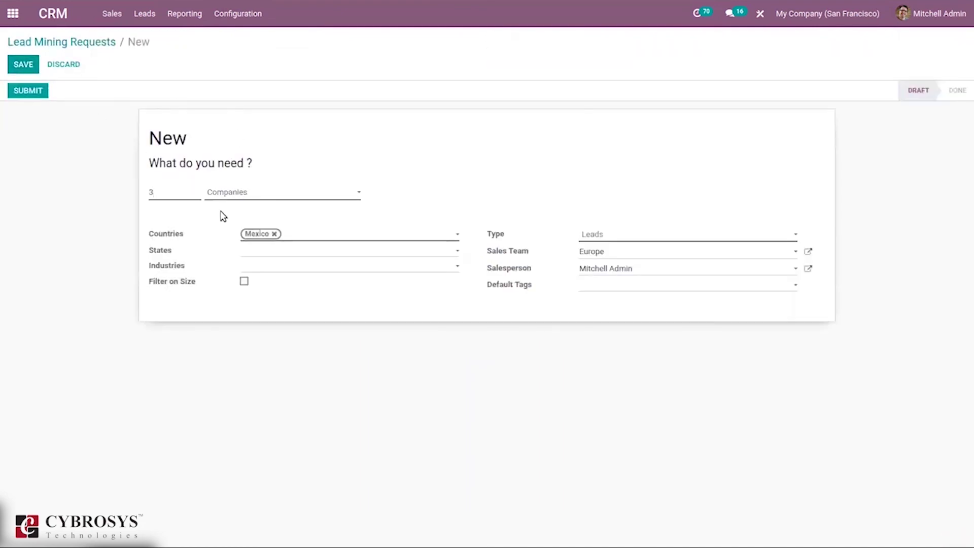
left_click(53, 42)
left_click(249, 16)
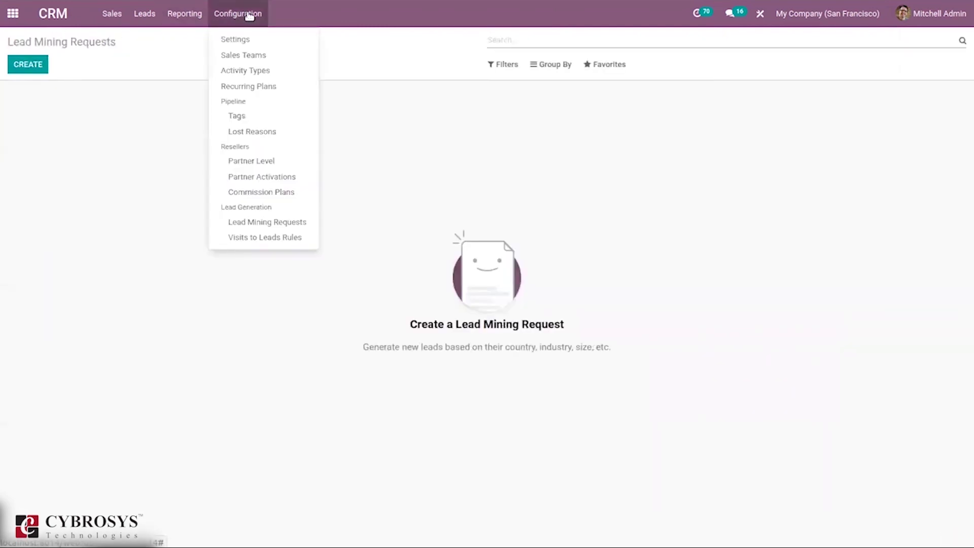
mouse_move(167, 15)
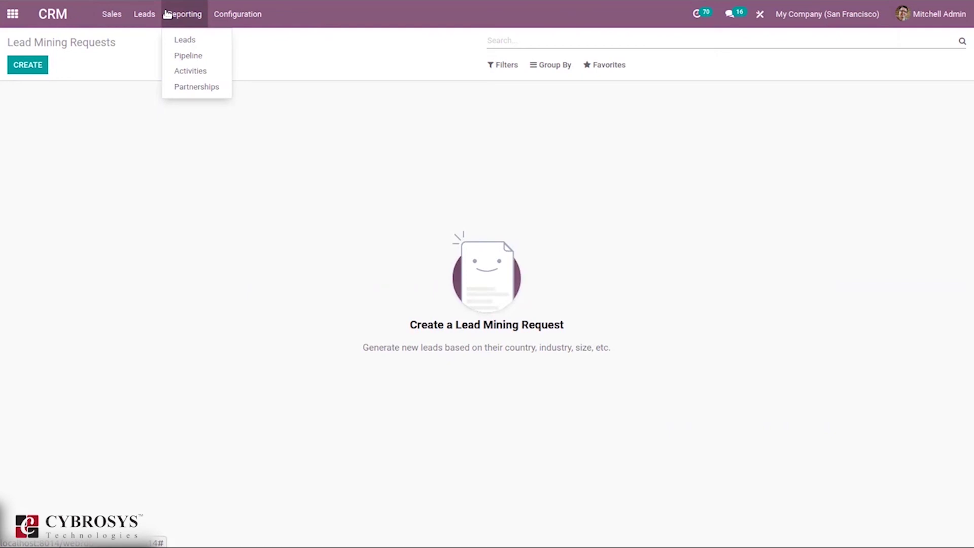
left_click(106, 16)
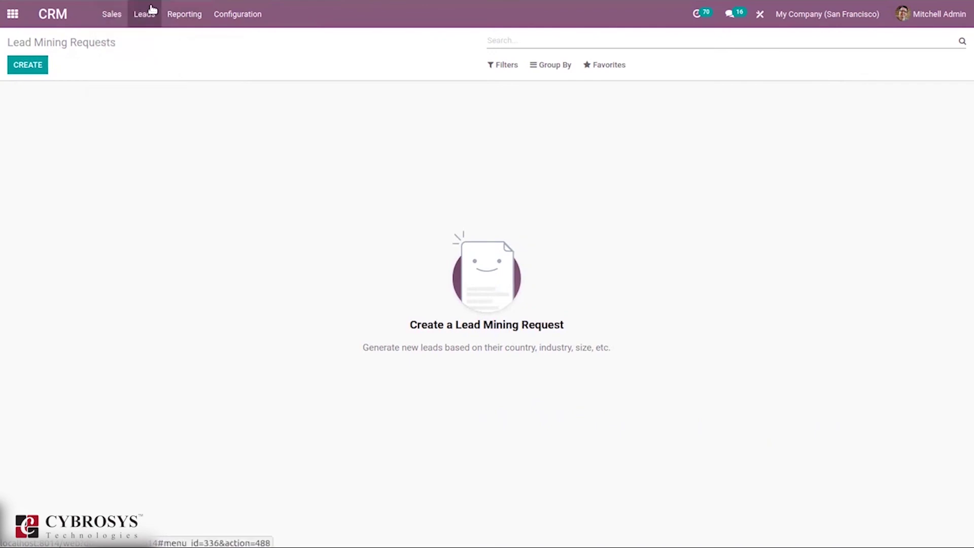
- Open the Leads Analysis report
left_click(182, 12)
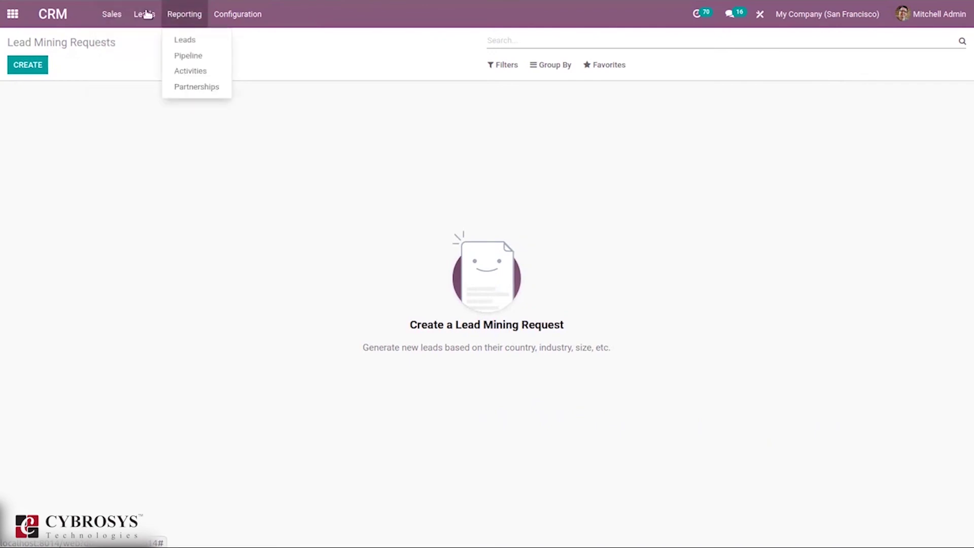
left_click(154, 24)
left_click(188, 18)
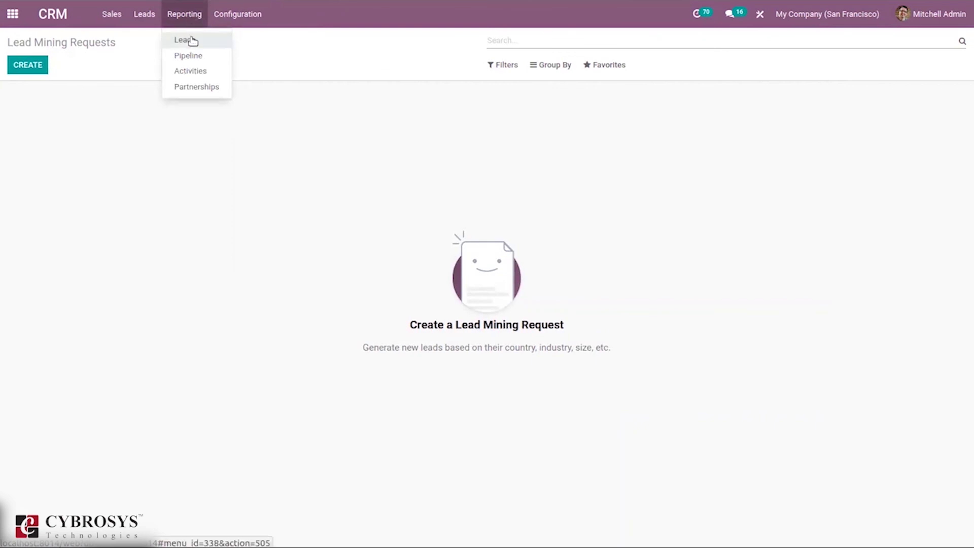
left_click(191, 41)
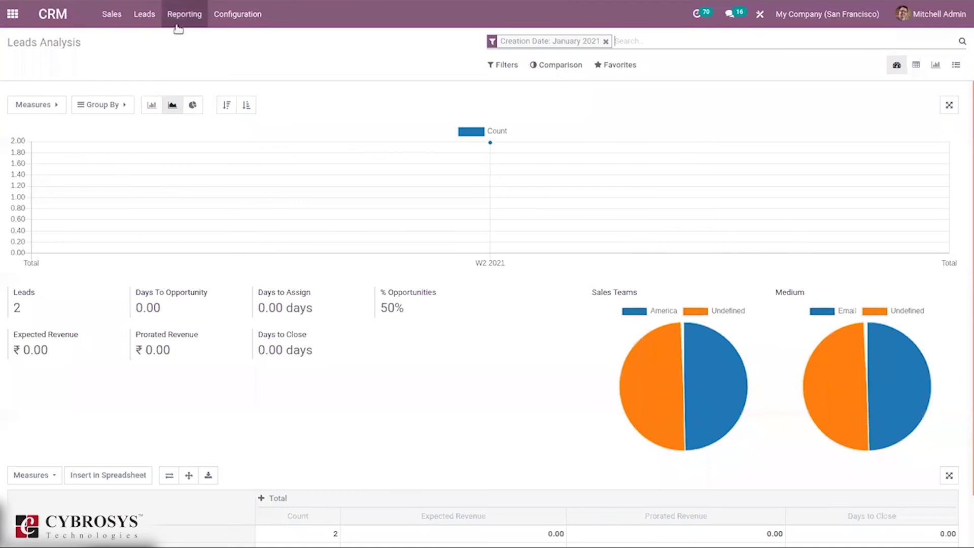
- Try Days to Assign, Days to Close, Expected Revenue, Probability and Prorated MRR as the leads chart's measure, then set it to Recurring Revenues
left_click(38, 112)
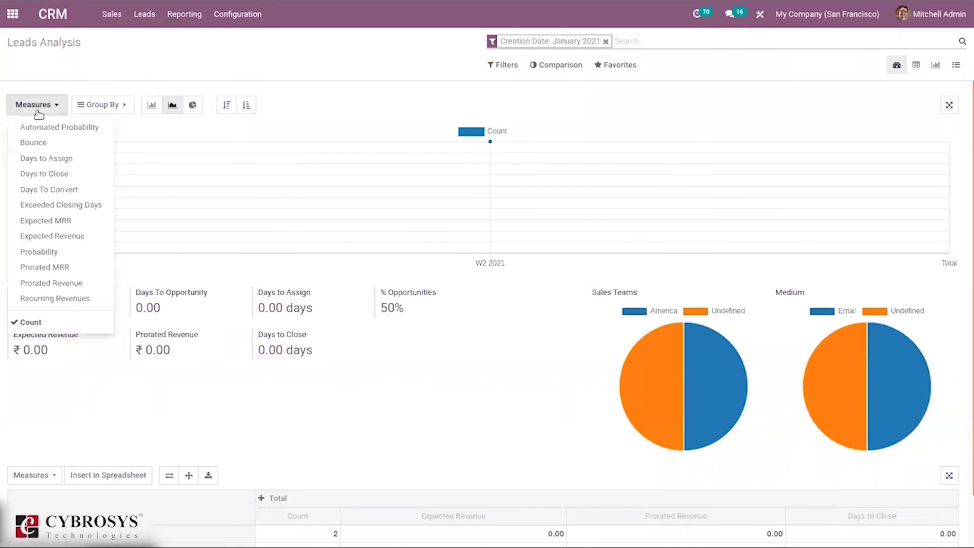
left_click(51, 161)
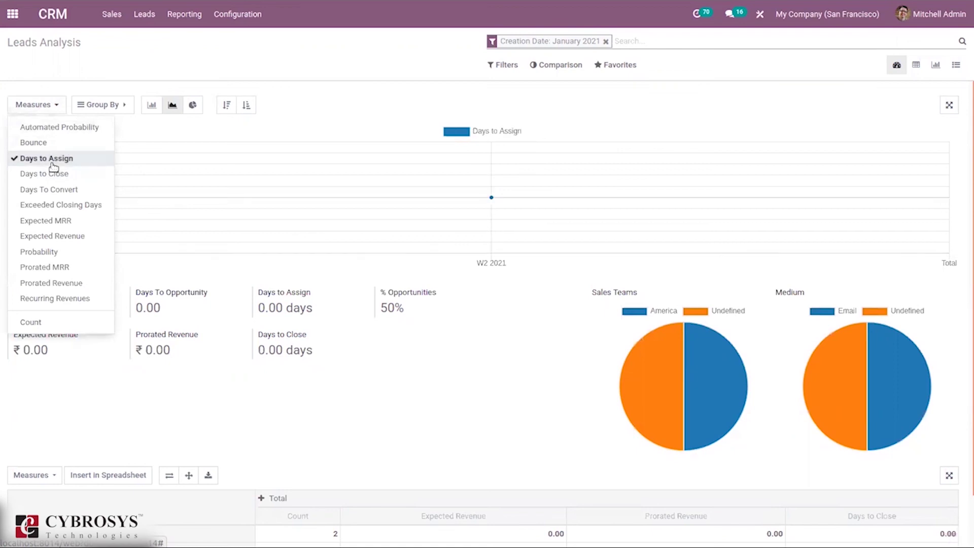
left_click(51, 175)
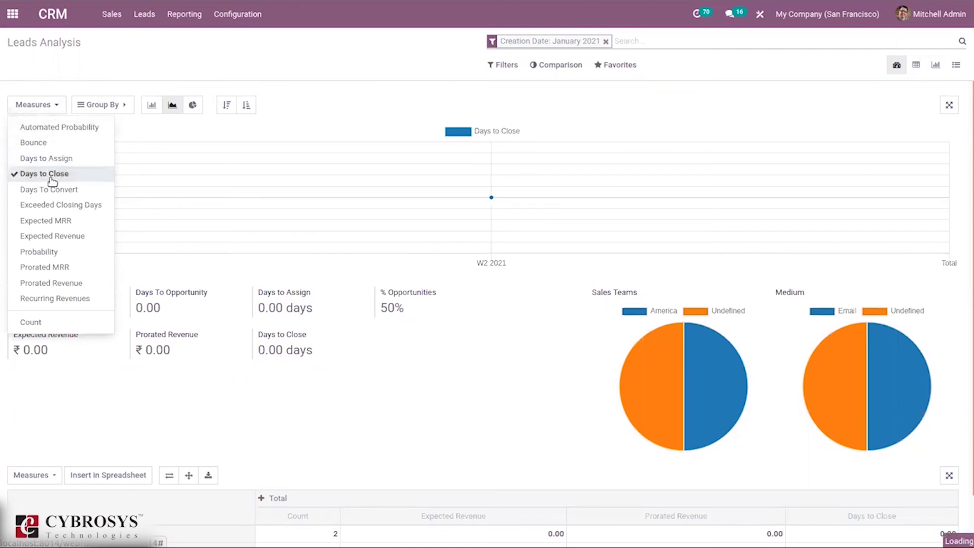
left_click(43, 241)
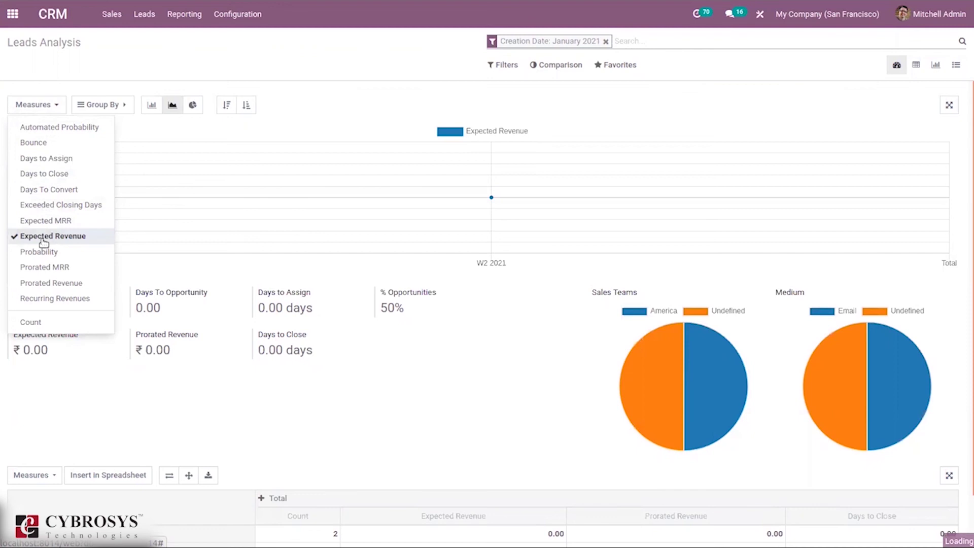
left_click(55, 265)
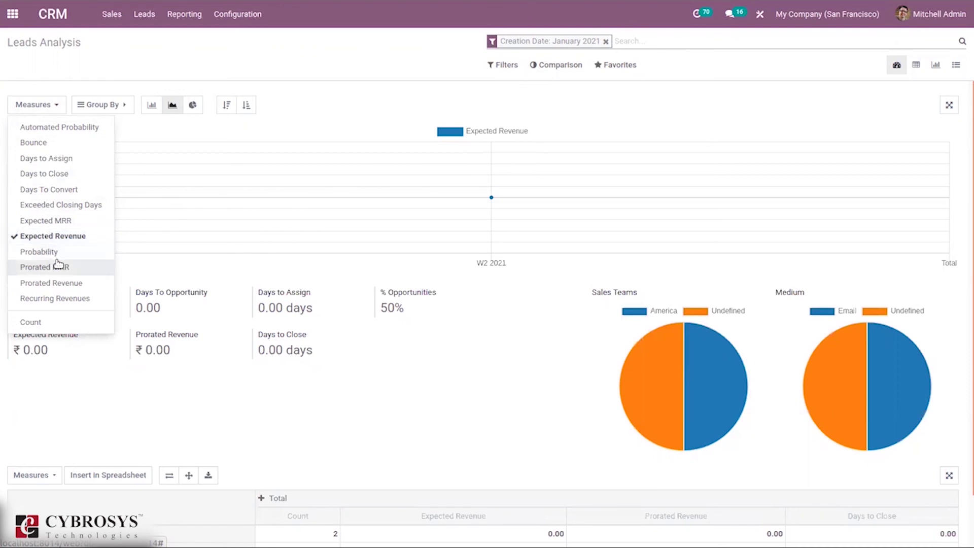
left_click(88, 252)
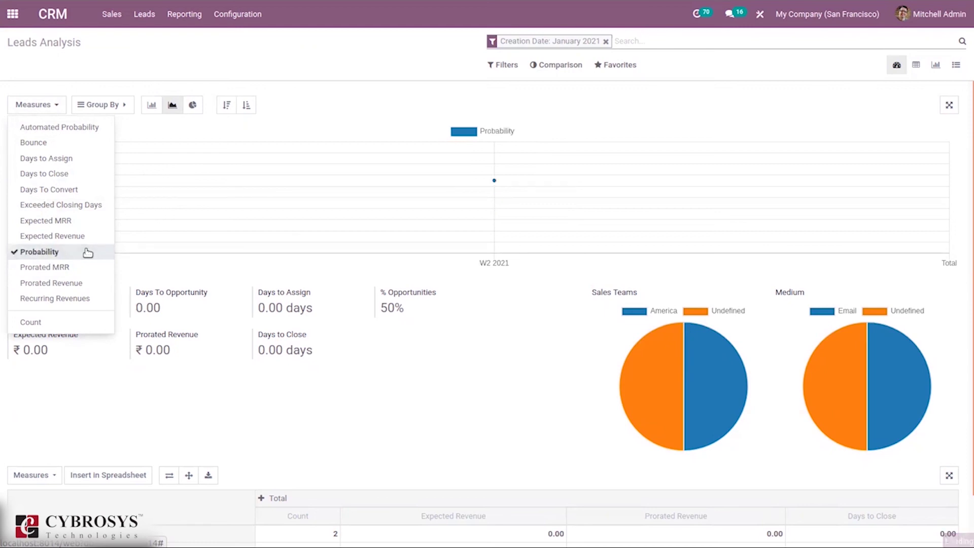
left_click(80, 240)
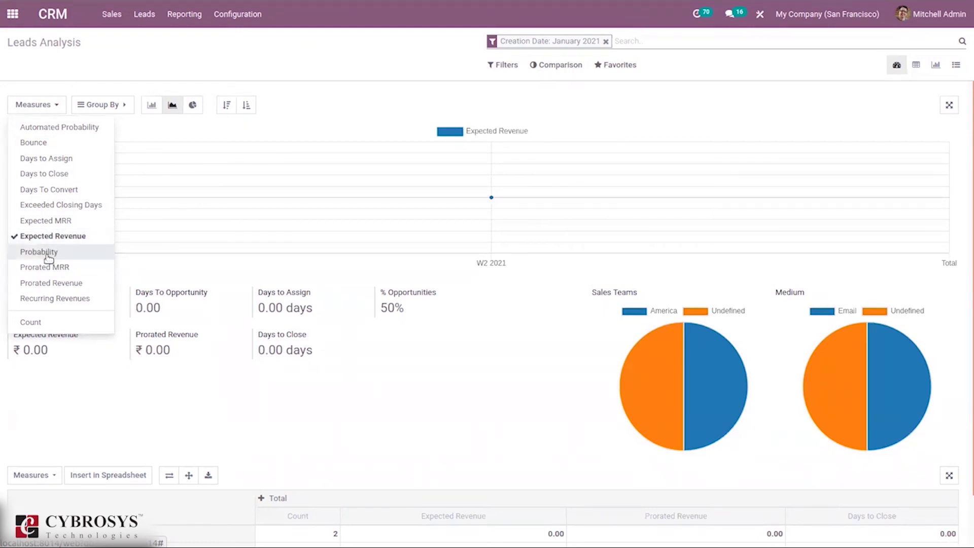
left_click(48, 253)
left_click(75, 268)
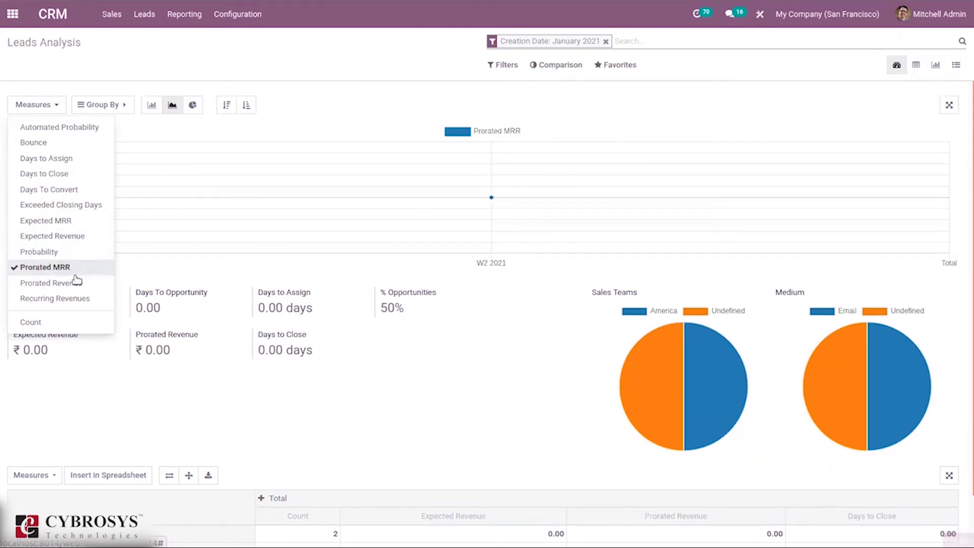
left_click(70, 298)
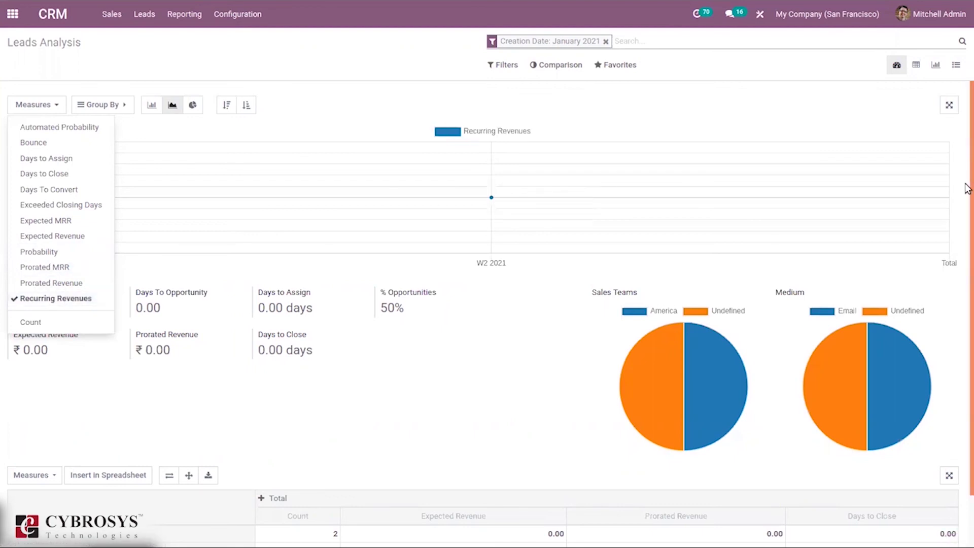
- Examine the Leads Analysis dashboard's key figures, Sales Teams and Medium pie charts, and pivot table
scroll(966, 286, "down", 2)
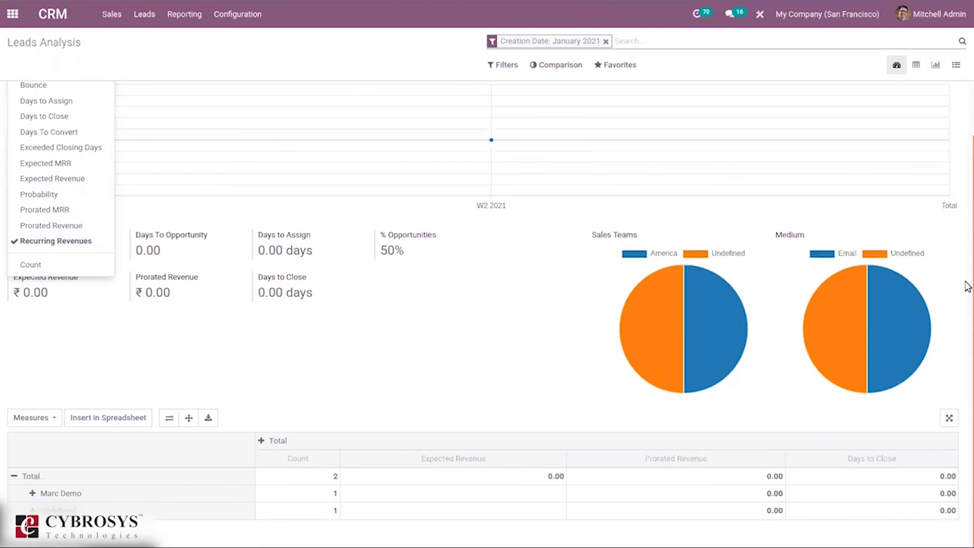
scroll(966, 286, "up", 2)
scroll(965, 342, "down", 2)
left_click(504, 362)
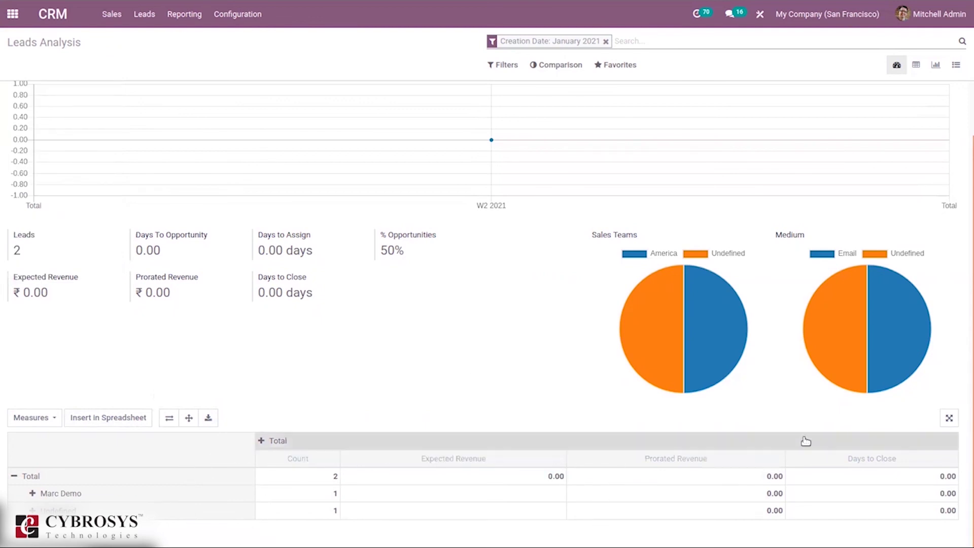
scroll(966, 353, "up", 1)
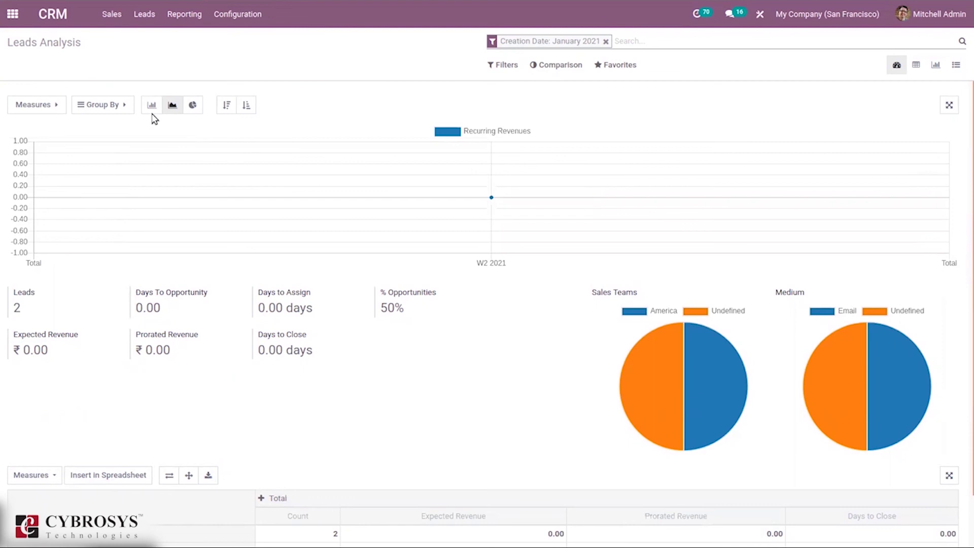
- Group the leads chart additionally by Bounce, City and Is Won
left_click(100, 109)
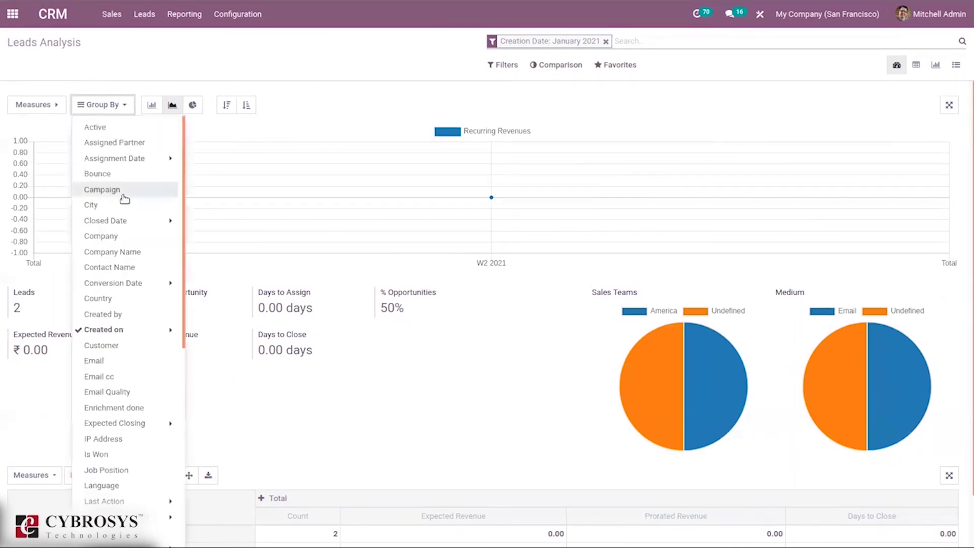
left_click(113, 175)
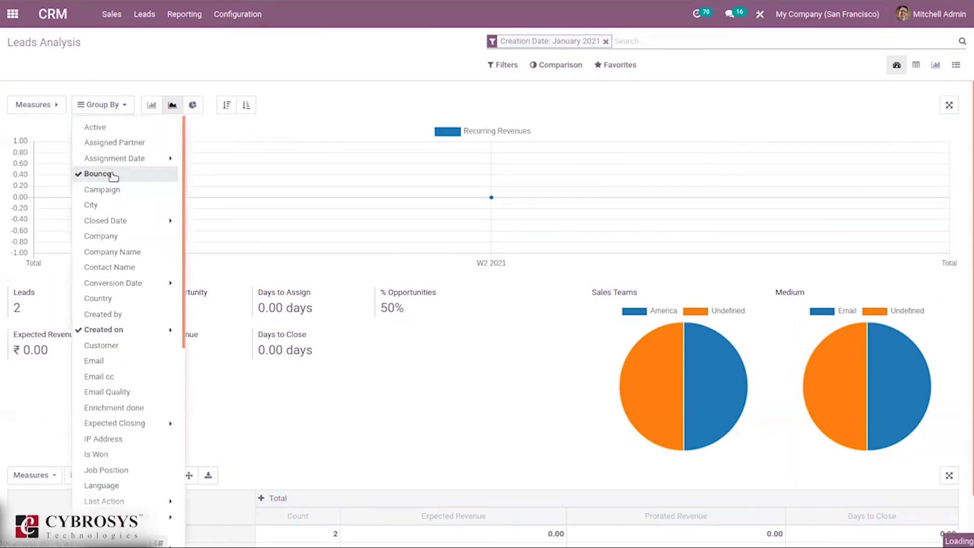
left_click(116, 206)
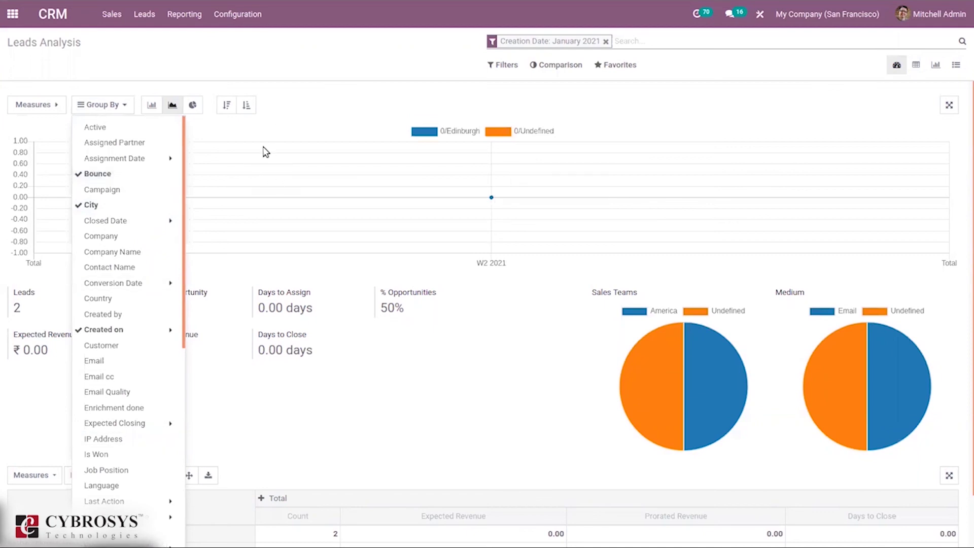
left_click(100, 455)
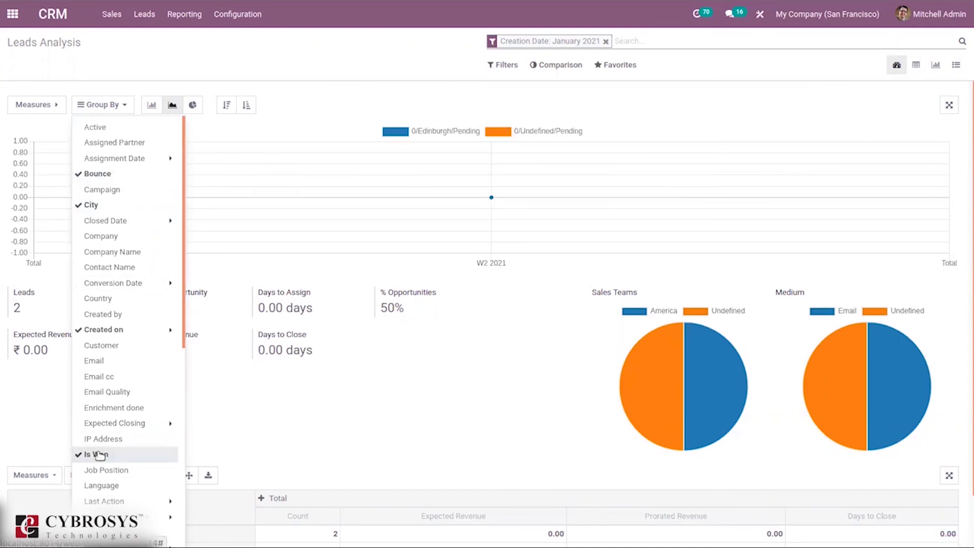
left_click(387, 102)
- View the creation date comparison options, try the Late Activities and Today Activities filters on the leads, and remove both
left_click(571, 65)
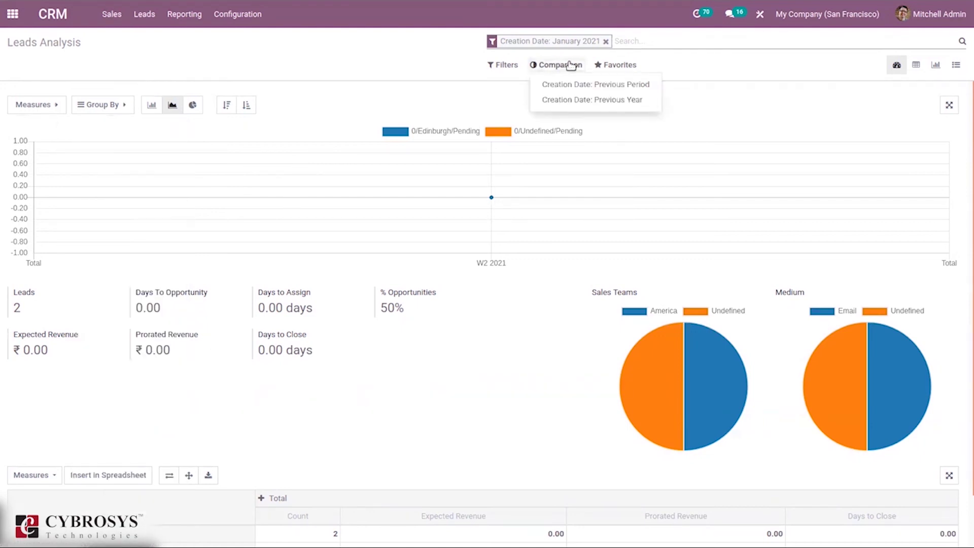
left_click(505, 66)
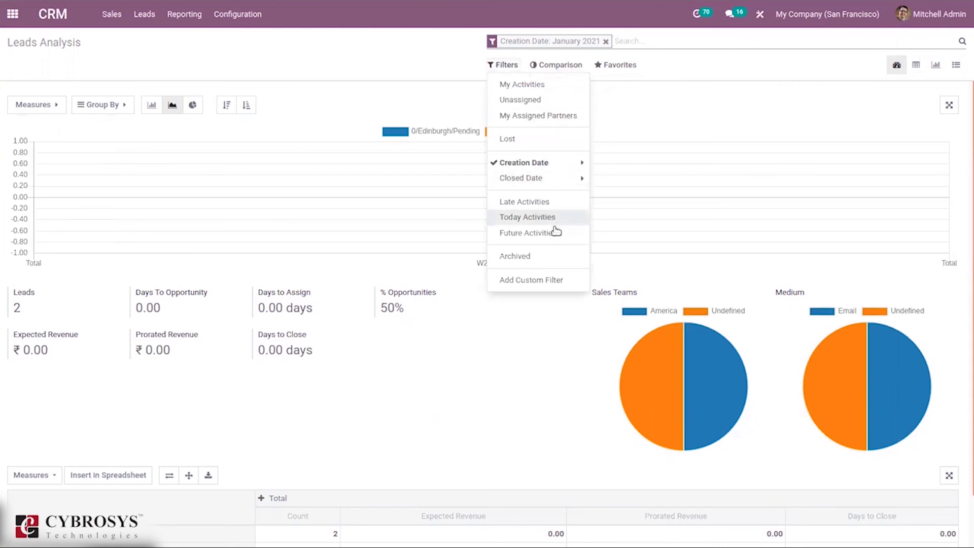
left_click(543, 203)
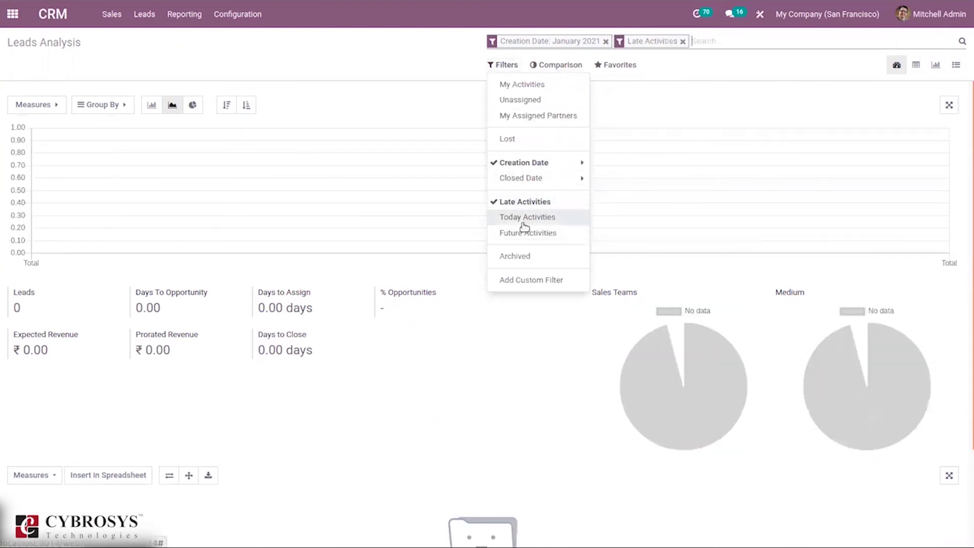
left_click(522, 218)
left_click(522, 218)
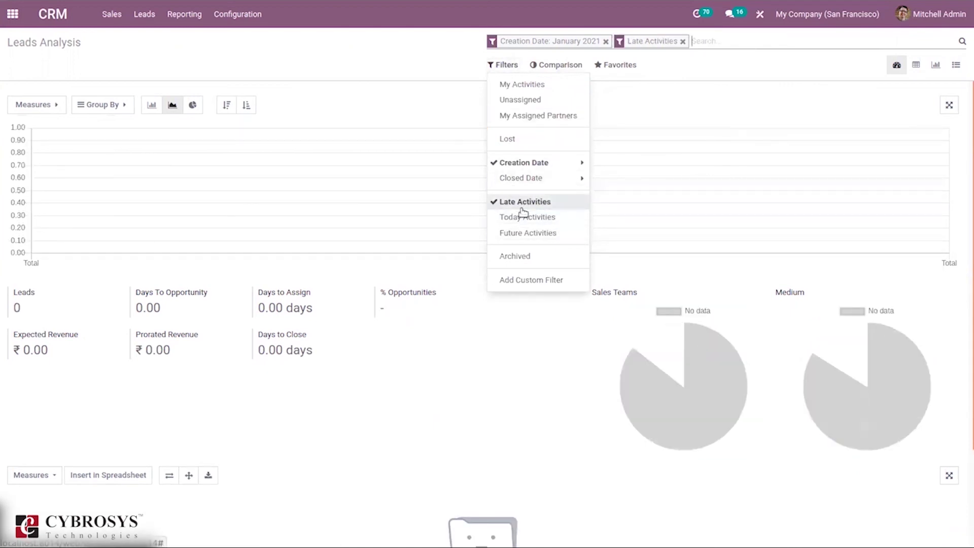
left_click(523, 202)
left_click(645, 71)
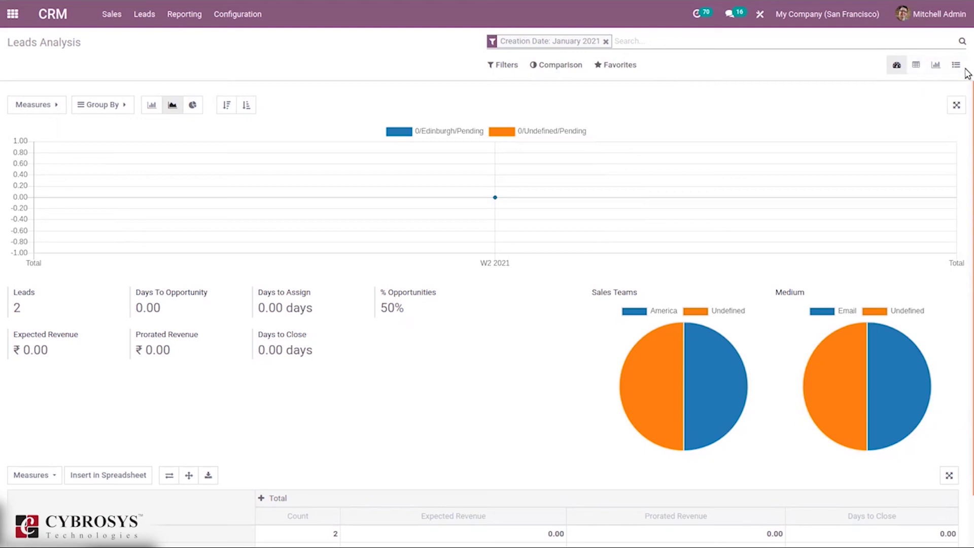
- View the leads analysis as a full graph and as a pivot table
left_click(937, 64)
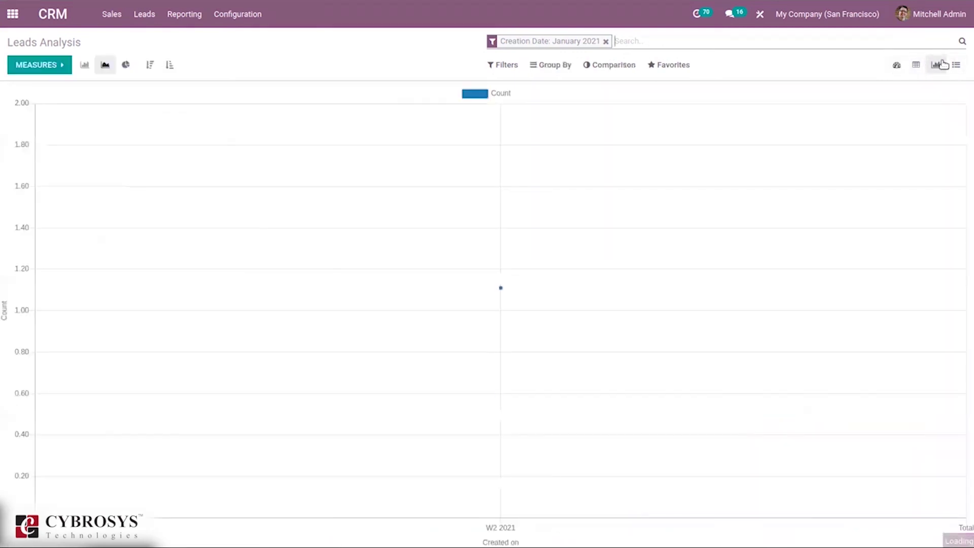
left_click(915, 64)
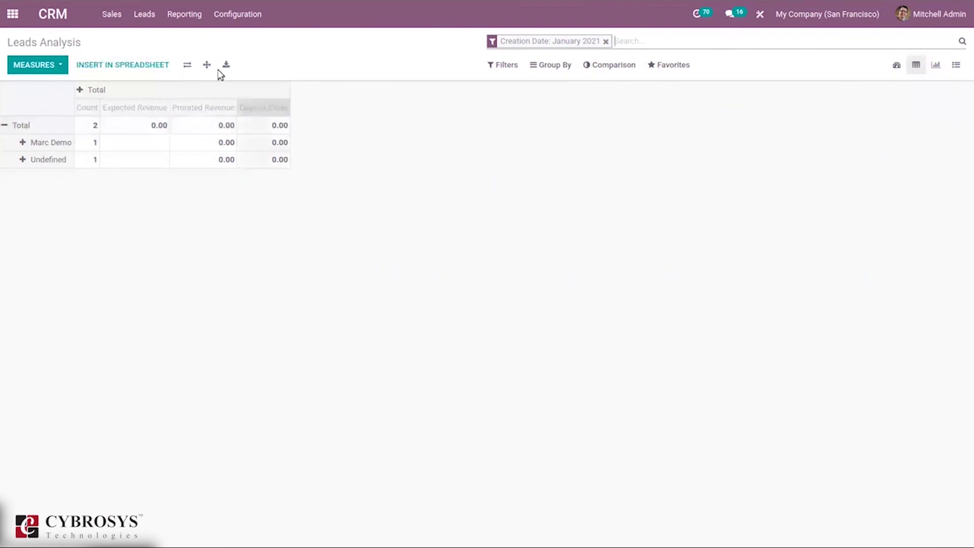
- Open the Pipeline Analysis report and inspect the New stage bar in its chart
left_click(179, 14)
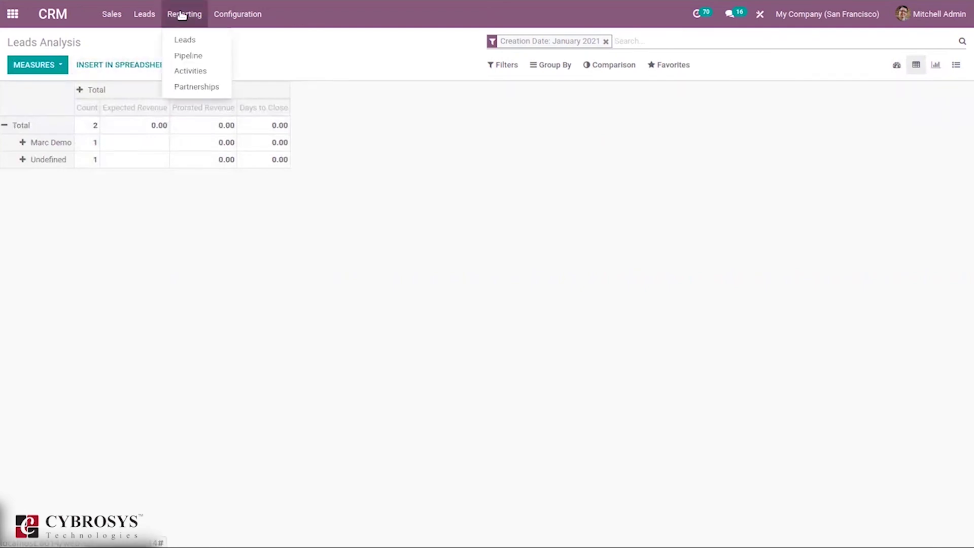
left_click(195, 57)
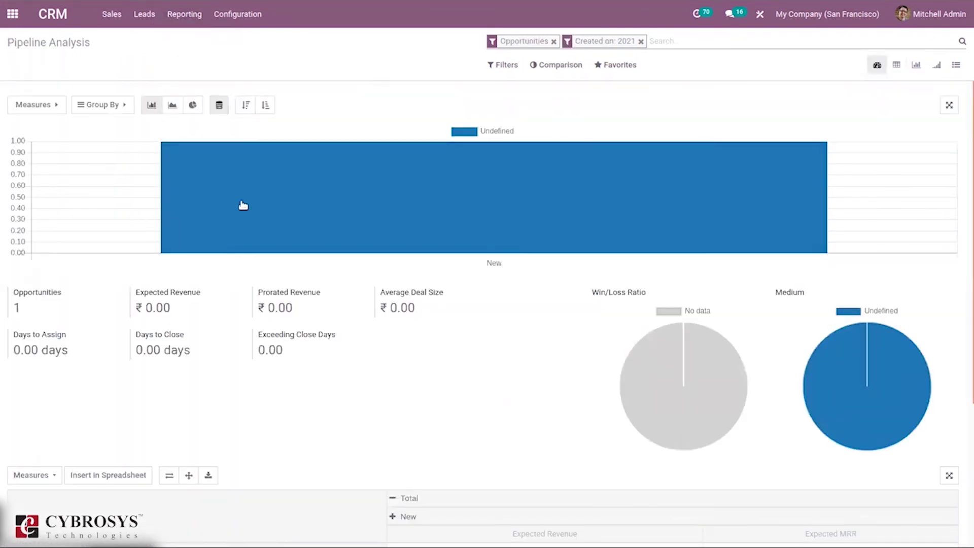
mouse_move(421, 178)
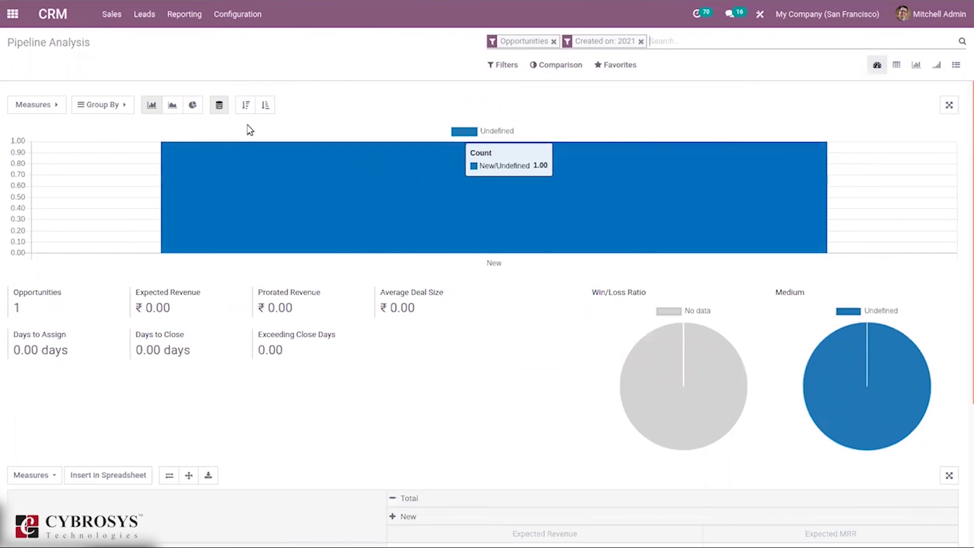
- Look through the pipeline chart's measure and grouping choices, and show the pipeline analysis as a cohort by week
left_click(47, 104)
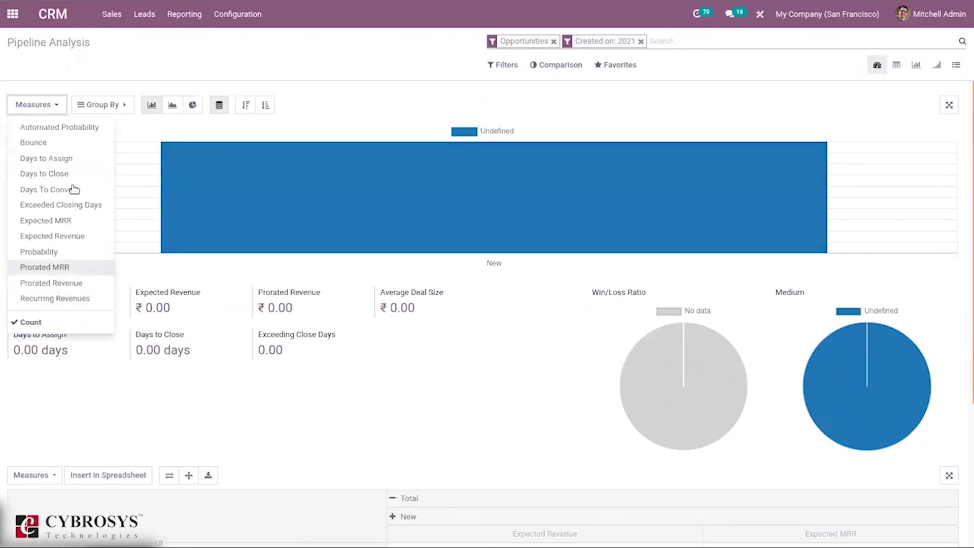
left_click(93, 103)
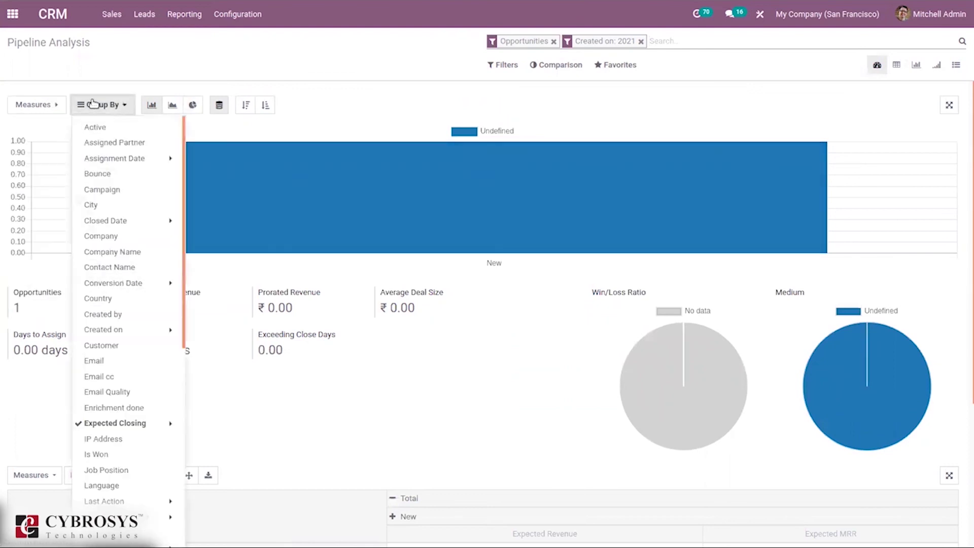
left_click(361, 64)
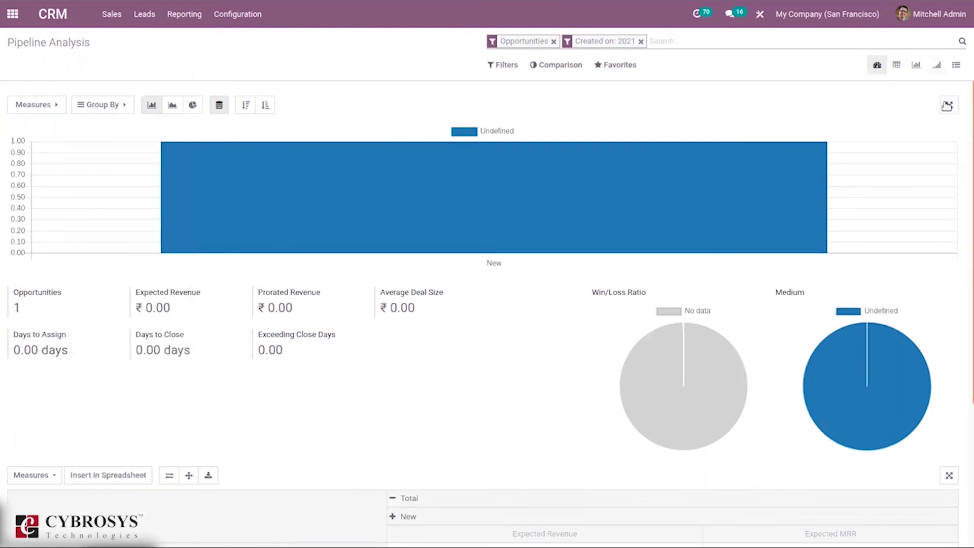
left_click(938, 67)
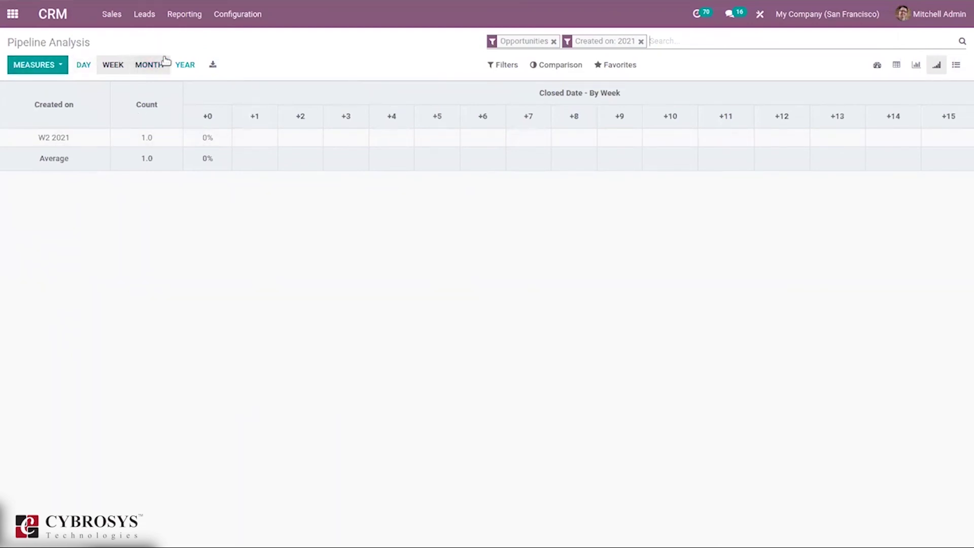
- Open the Pipeline Activities report
left_click(182, 18)
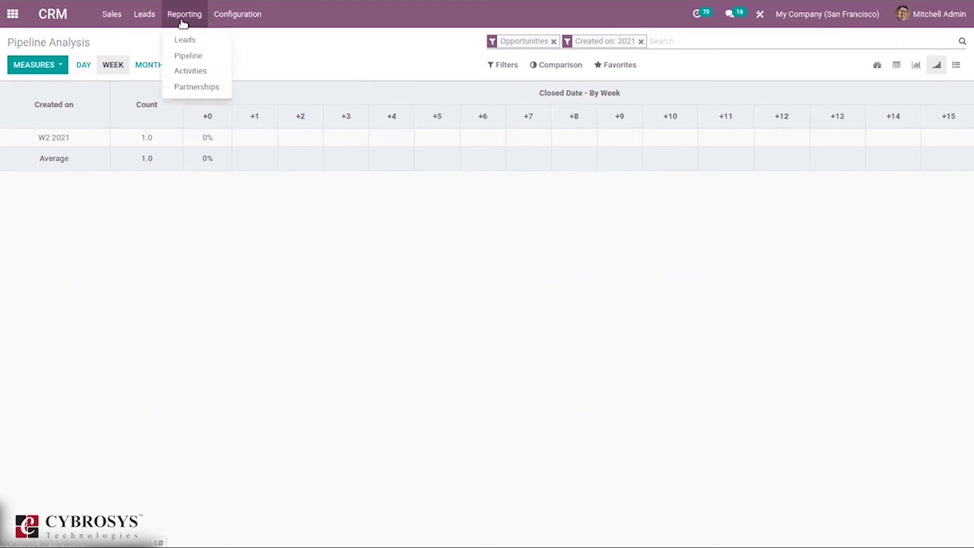
left_click(205, 80)
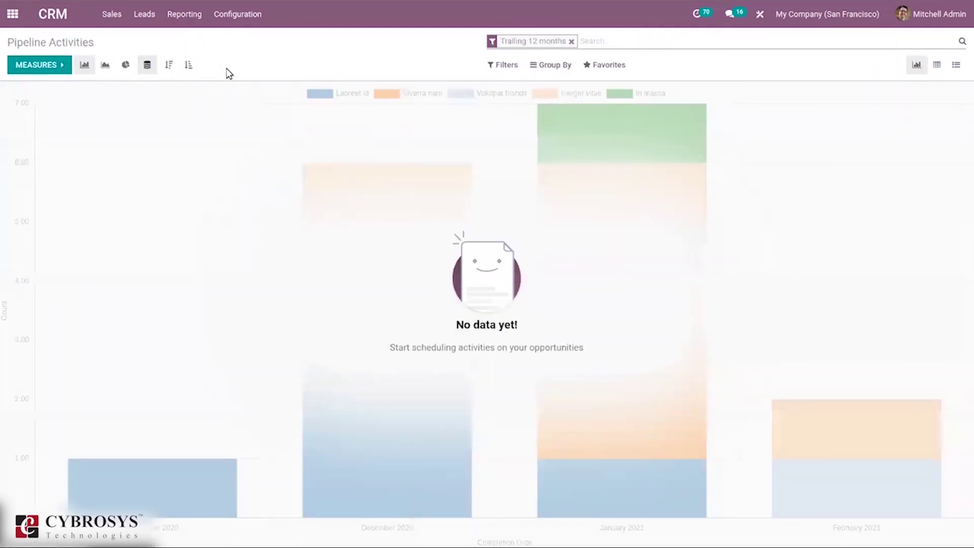
- Check the available measures, sort the Pipeline Activities chart in descending order, and view it as line and bar charts
left_click(38, 67)
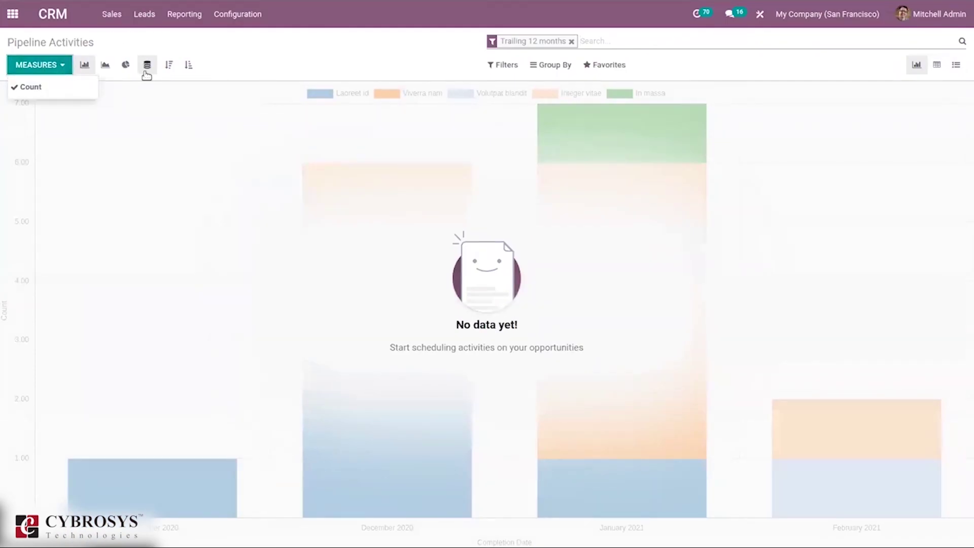
left_click(170, 66)
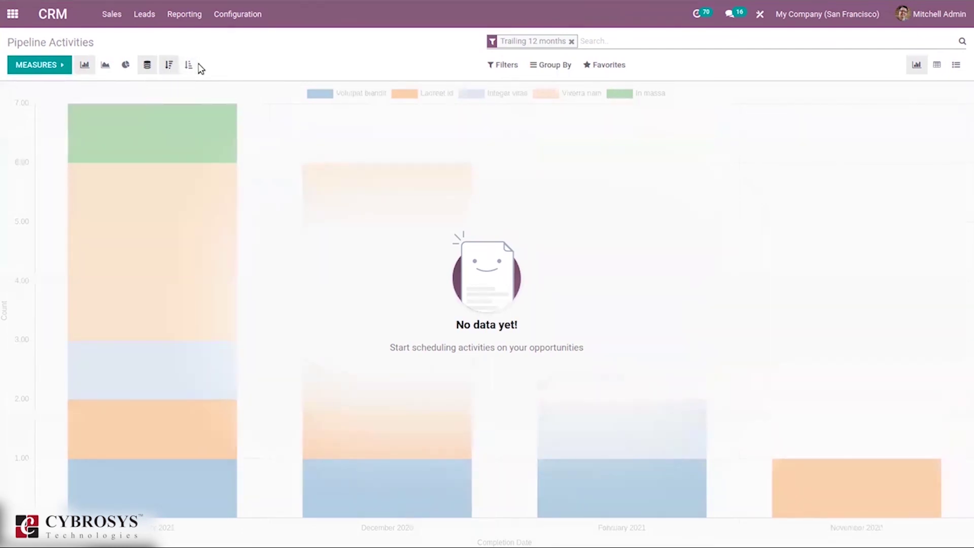
left_click(125, 65)
left_click(105, 65)
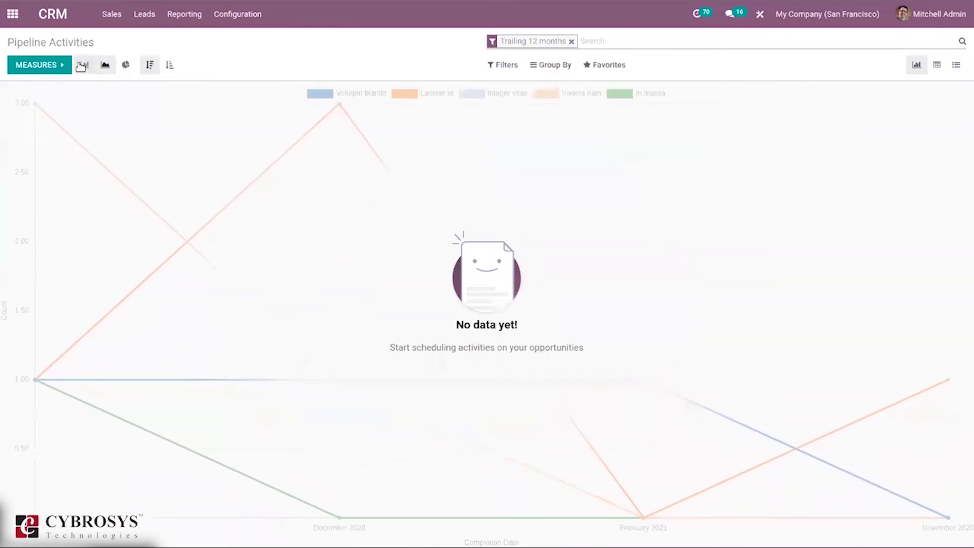
left_click(82, 65)
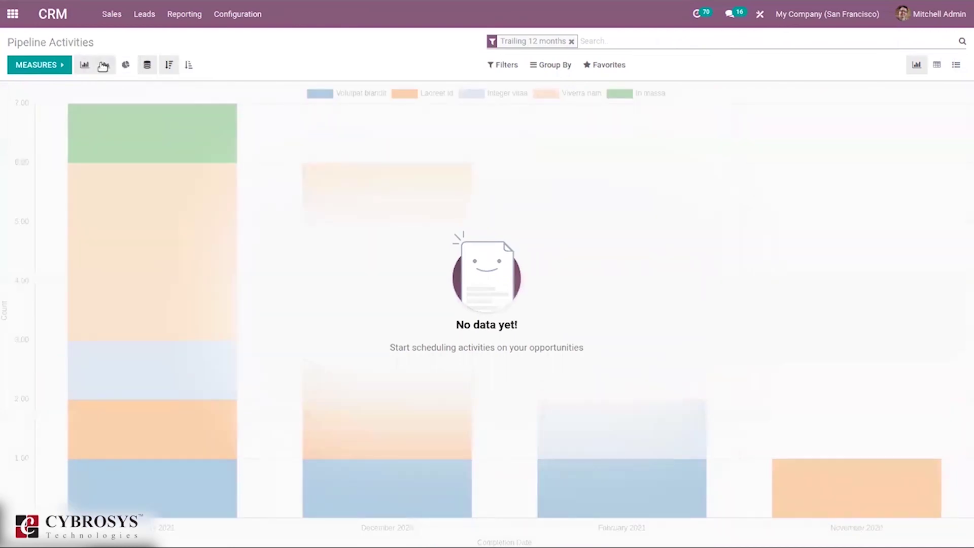
left_click(48, 64)
left_click(249, 59)
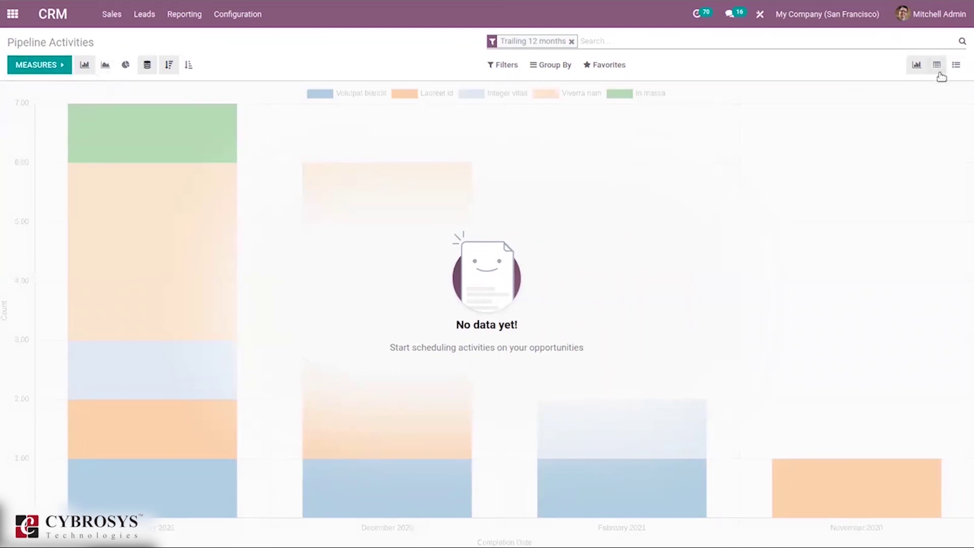
- Open the Partnership Analysis report and look through its measures, leaving Turnover as the selected measure
left_click(177, 15)
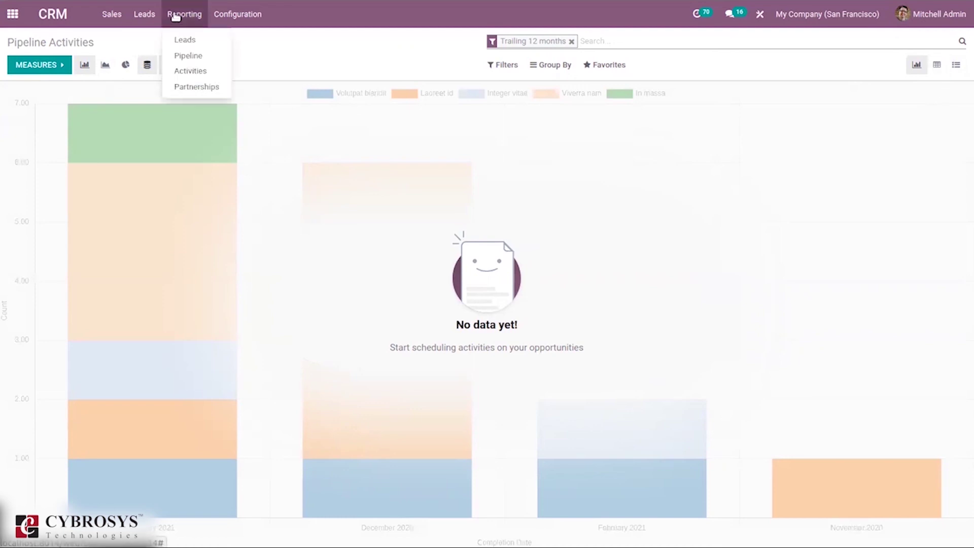
left_click(205, 89)
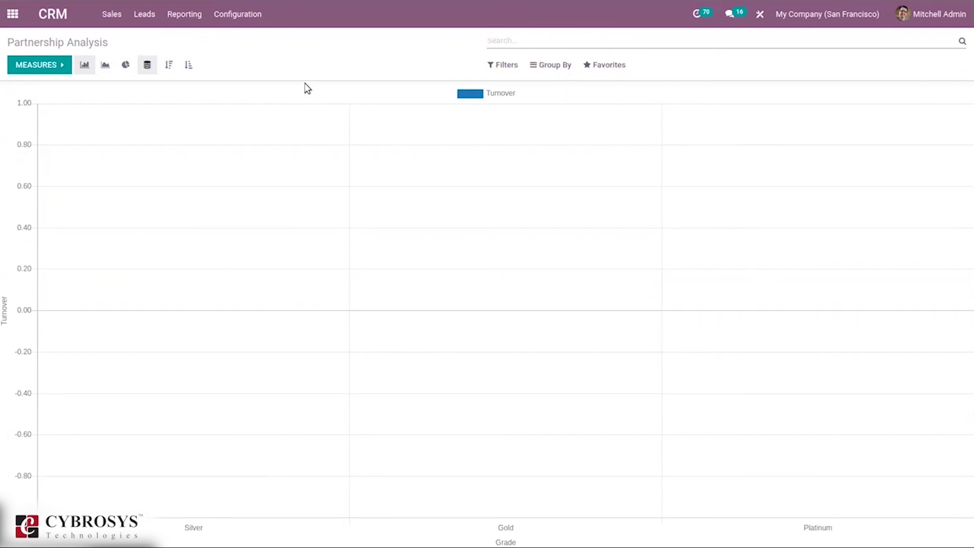
left_click(65, 64)
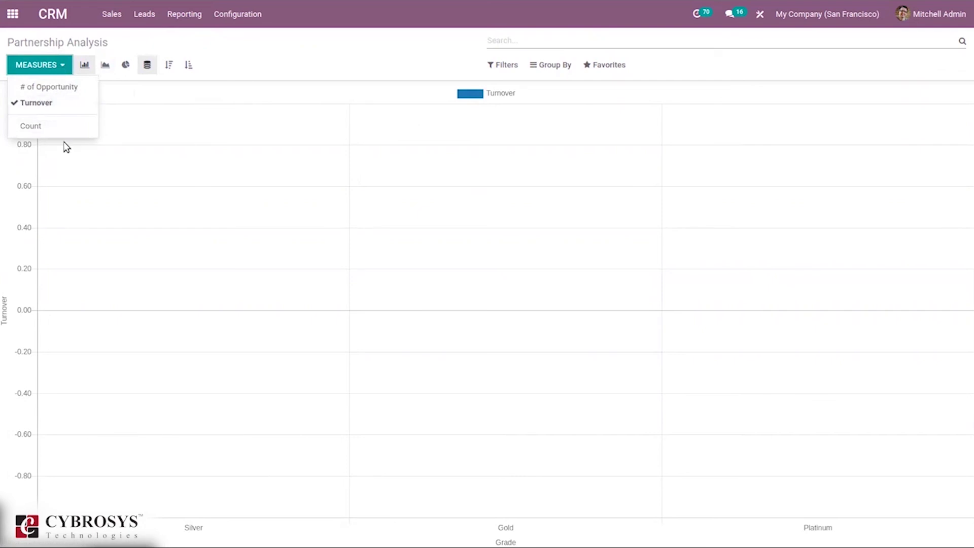
left_click(53, 89)
left_click(53, 104)
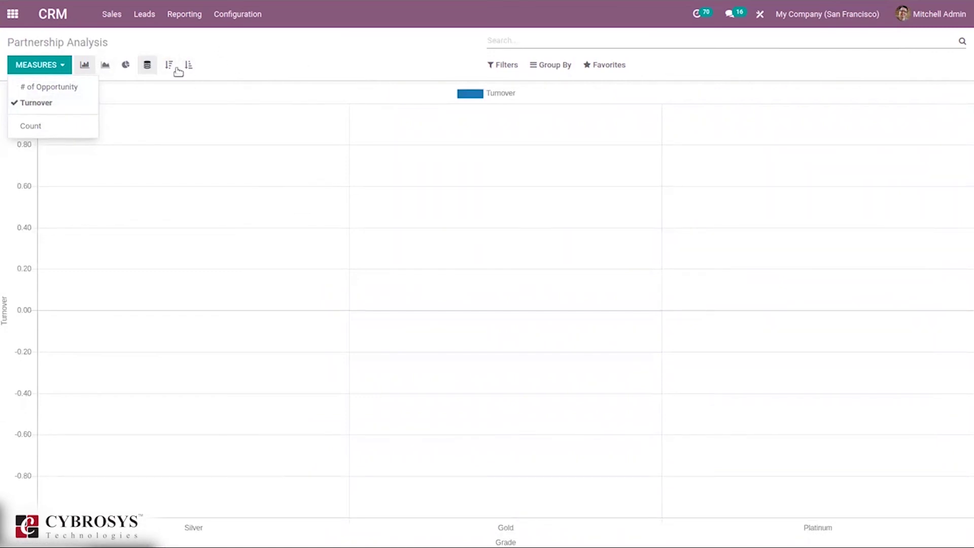
- Look through the partnership report's filter choices and group the chart by Partner
left_click(496, 74)
left_click(491, 66)
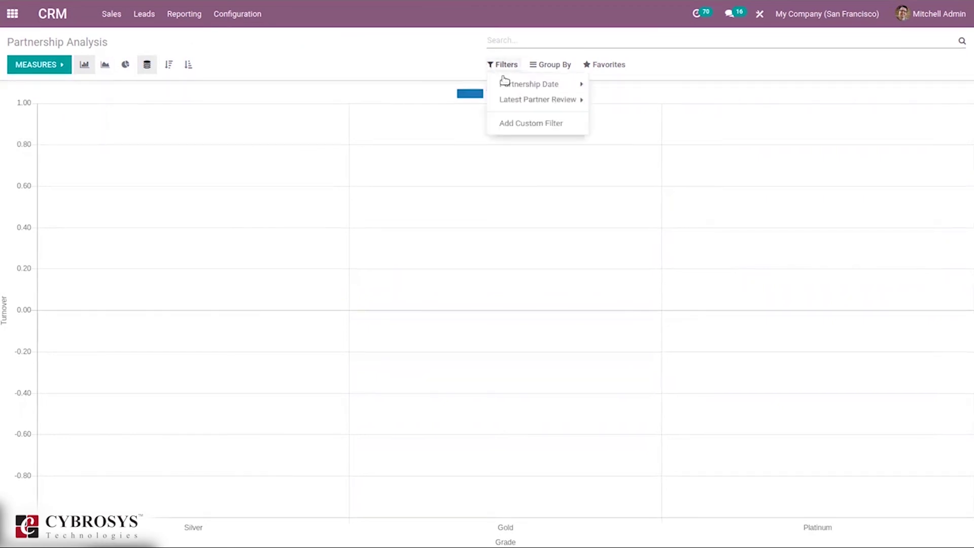
left_click(551, 66)
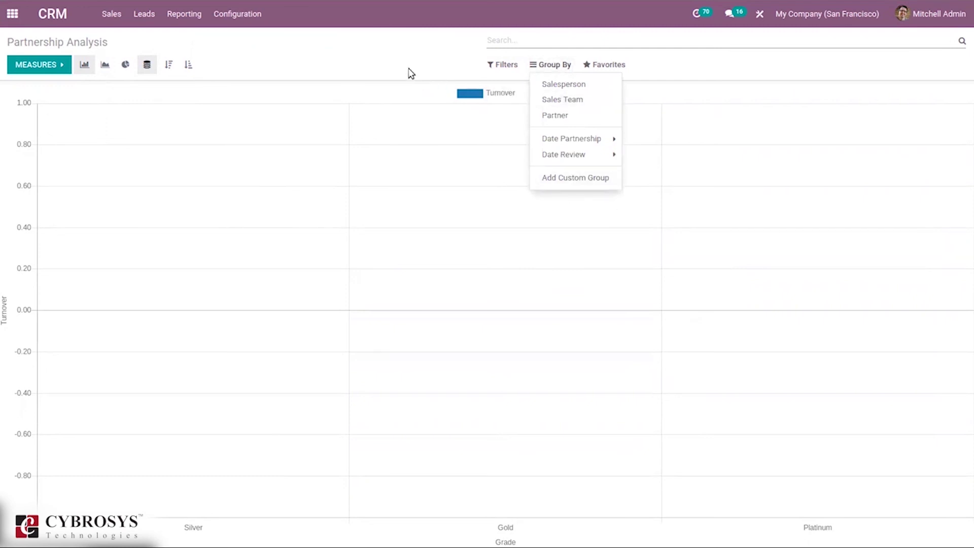
left_click(564, 115)
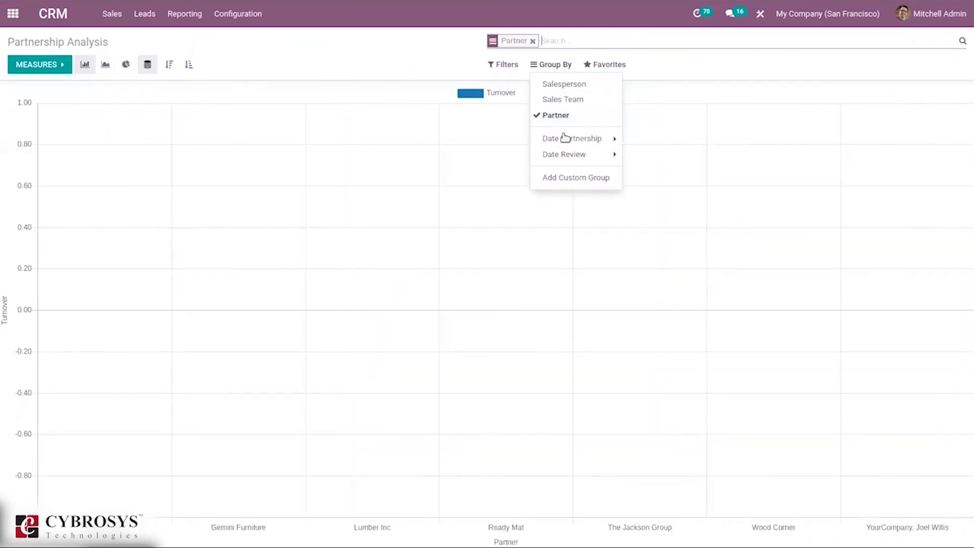
left_click(324, 59)
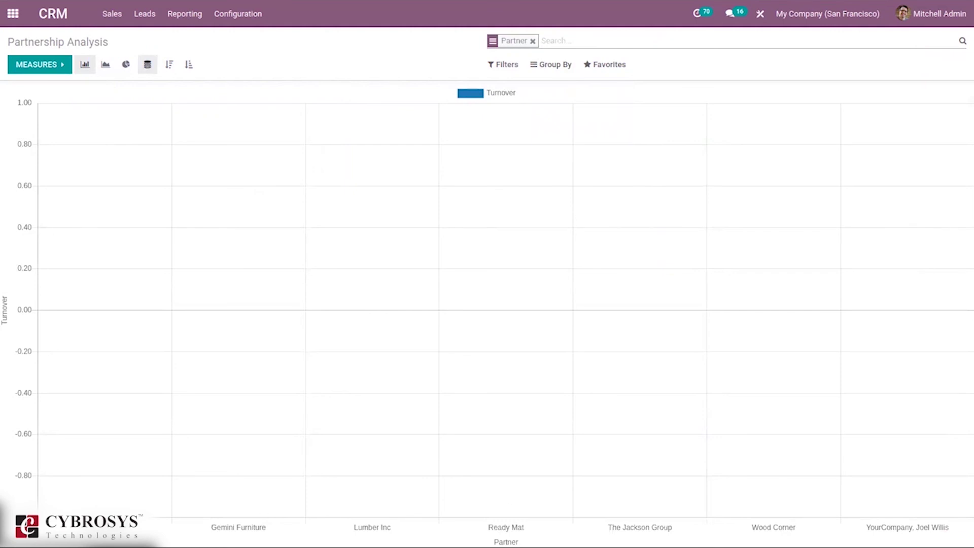
- Open the My Pipeline view of the sales opportunities
left_click(104, 14)
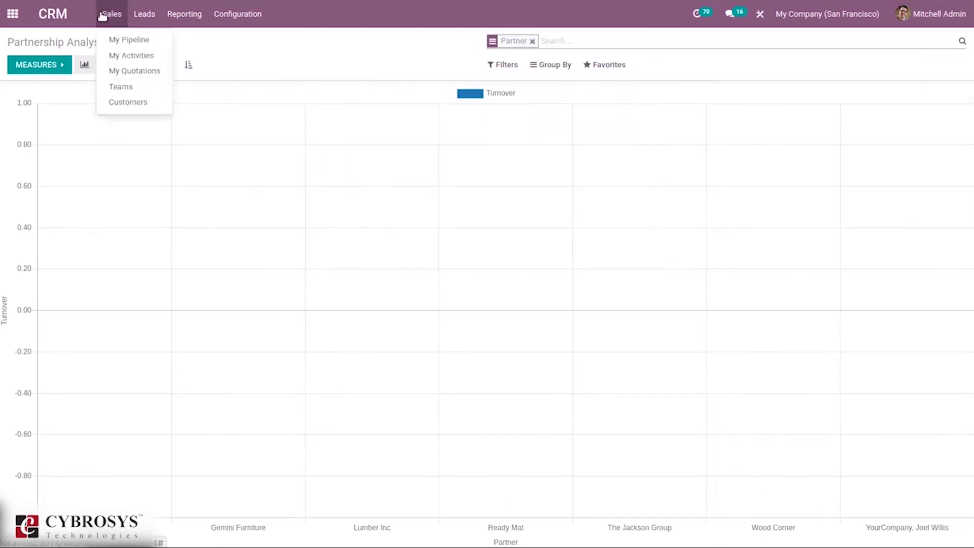
left_click(122, 40)
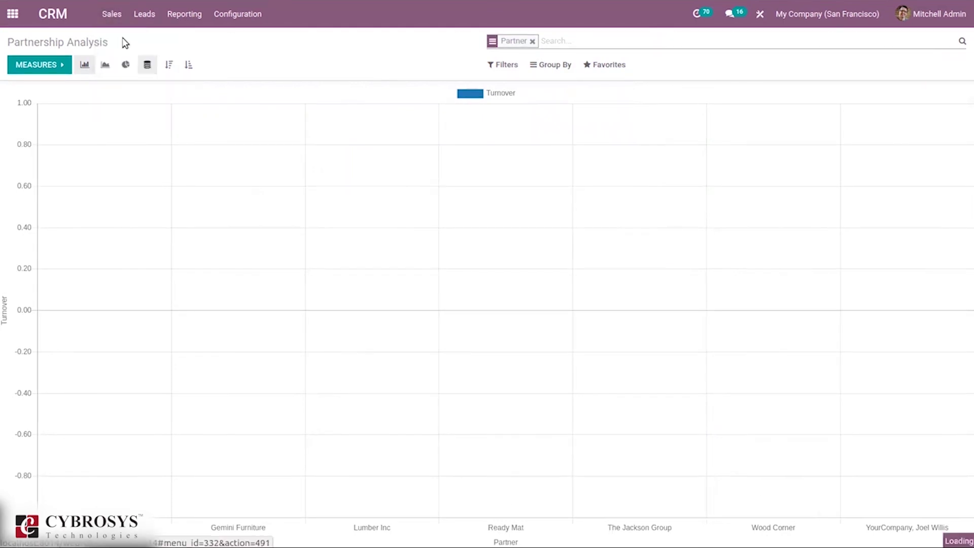